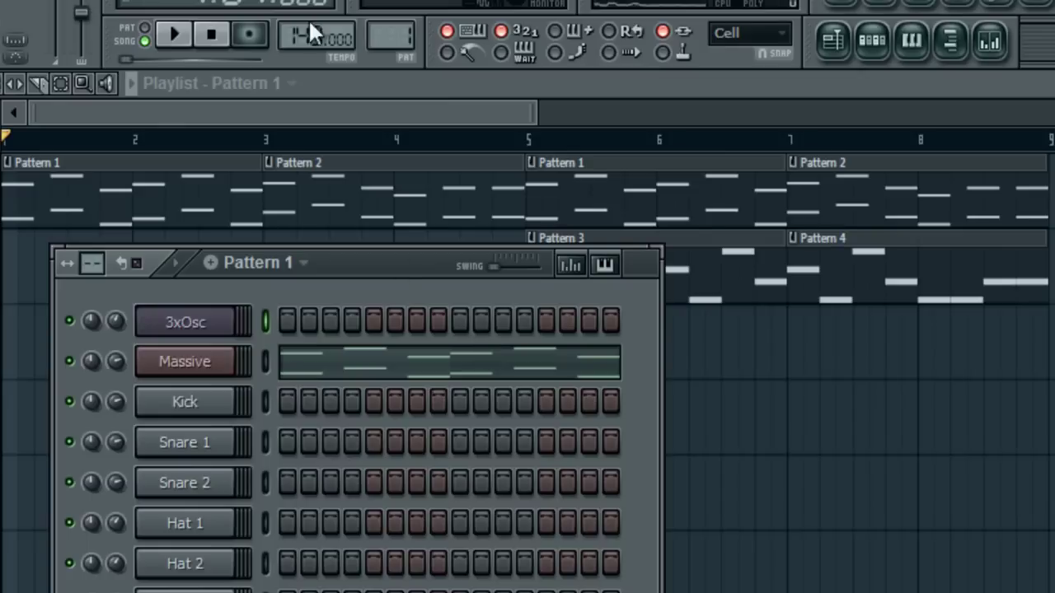
# Bring up the mixer and channel list, open Snare 1's channel settings and view its mixer track.
pyautogui.click(990, 41)
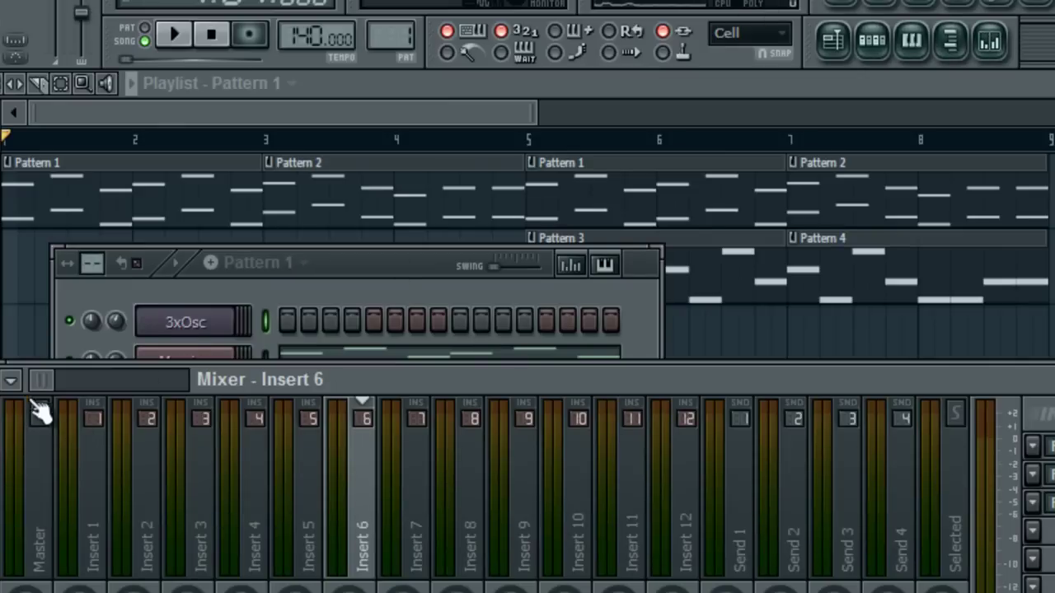
pyautogui.click(412, 293)
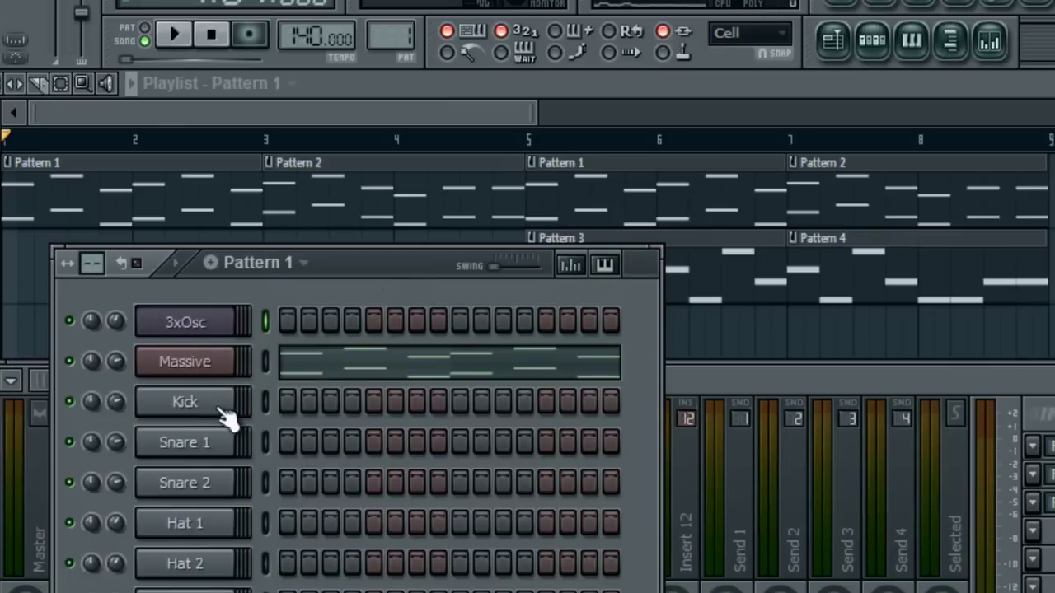
pyautogui.click(761, 394)
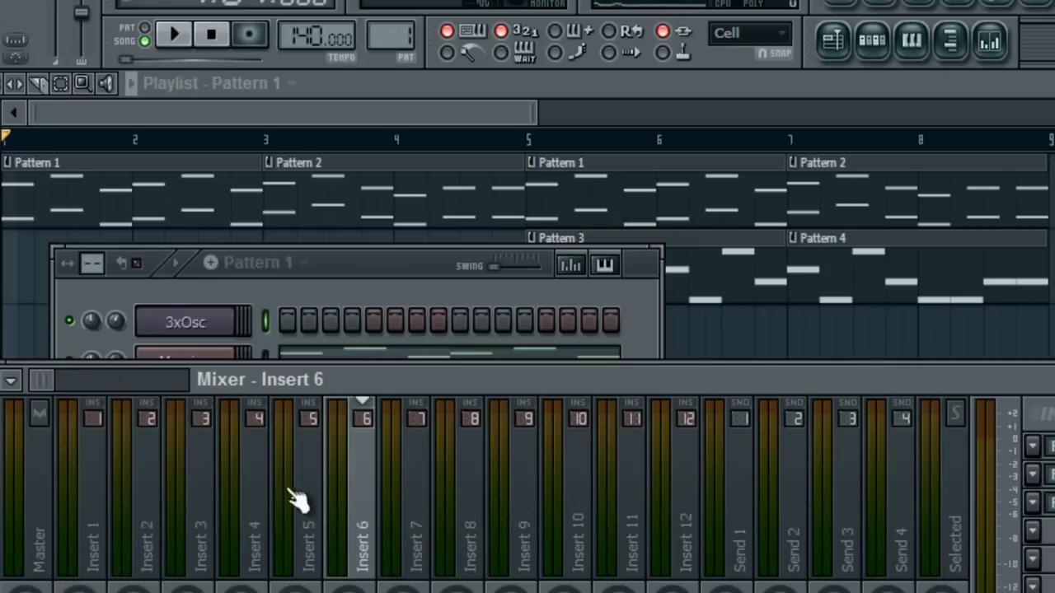
pyautogui.click(372, 270)
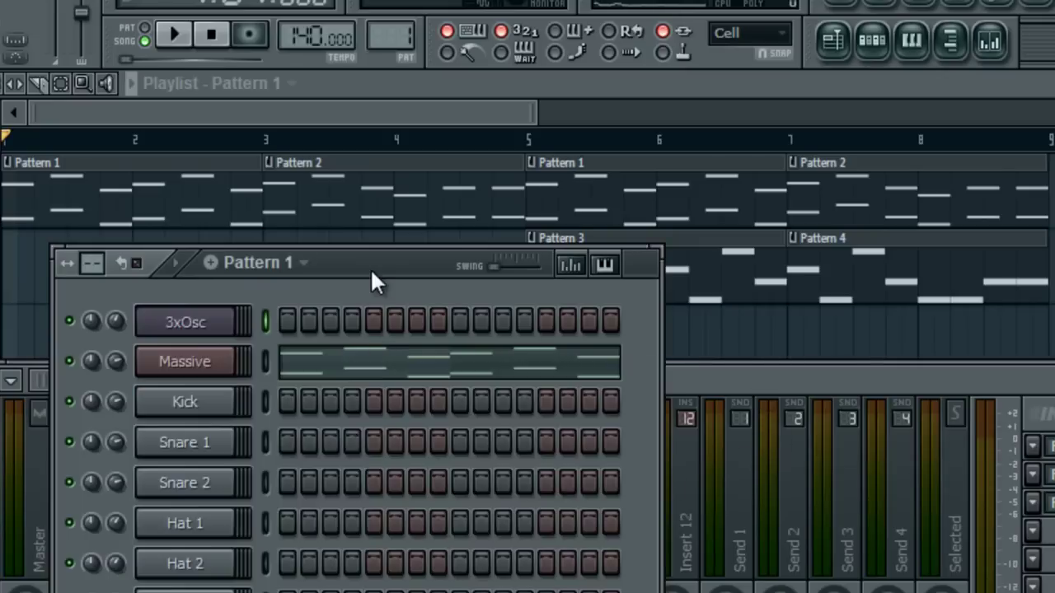
pyautogui.click(190, 445)
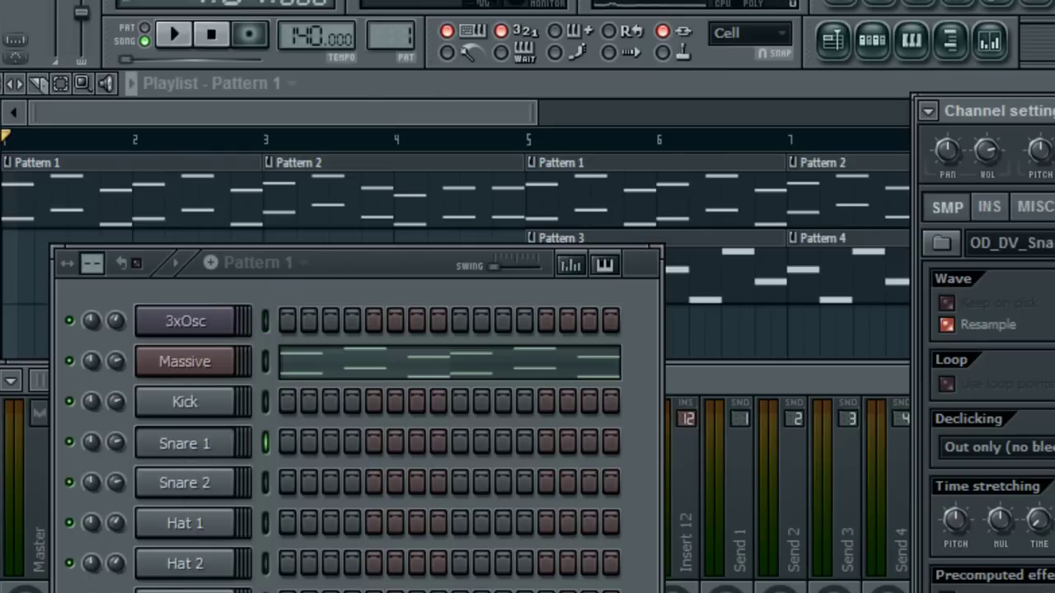
pyautogui.click(147, 412)
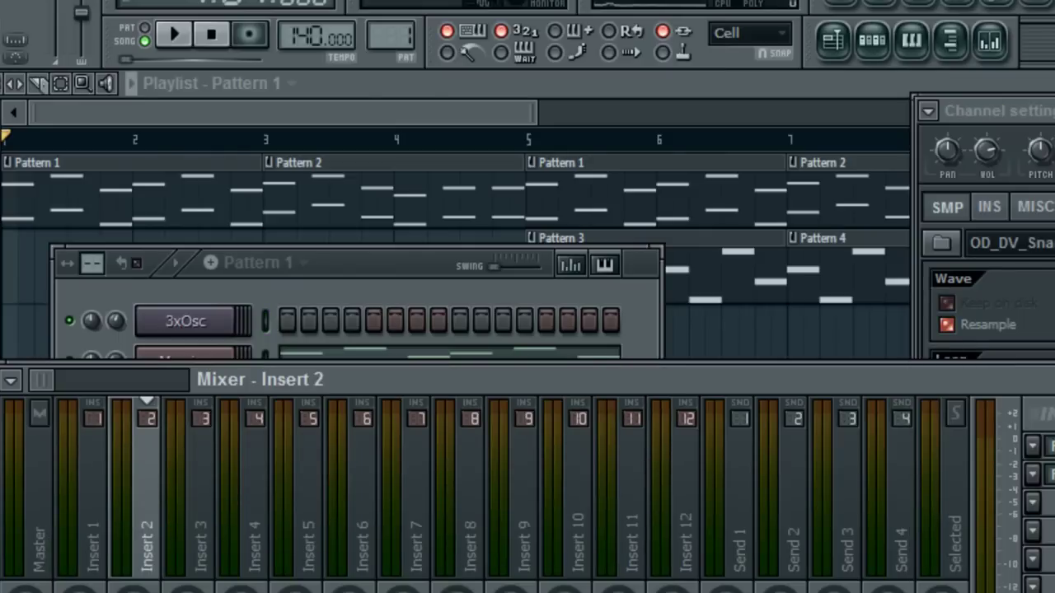
pyautogui.click(368, 279)
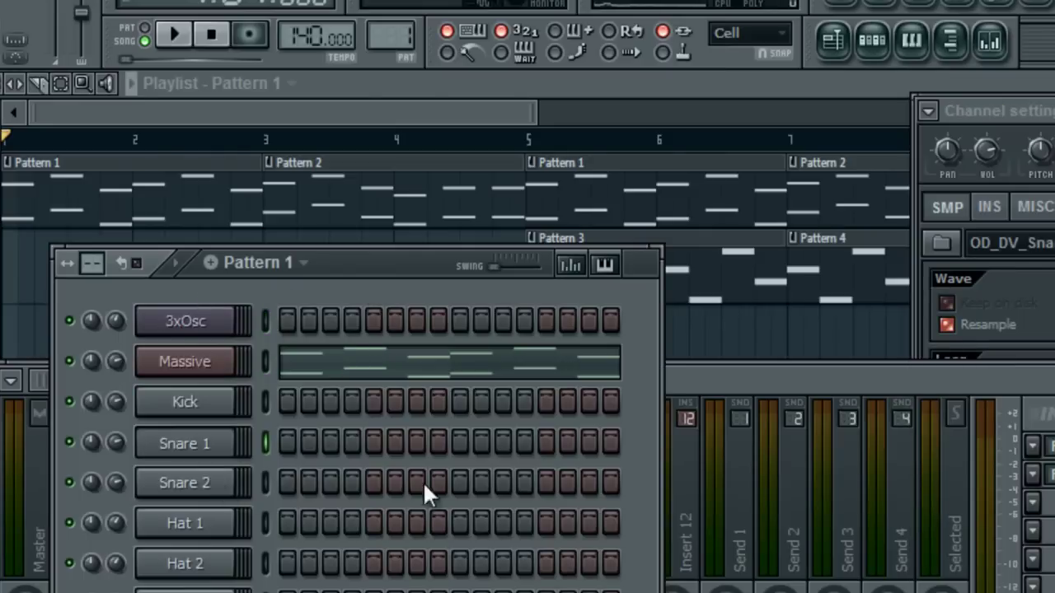
# Open Hat 1's channel settings and check which mixer track it is routed to.
pyautogui.press('F9')
pyautogui.click(365, 276)
pyautogui.click(179, 527)
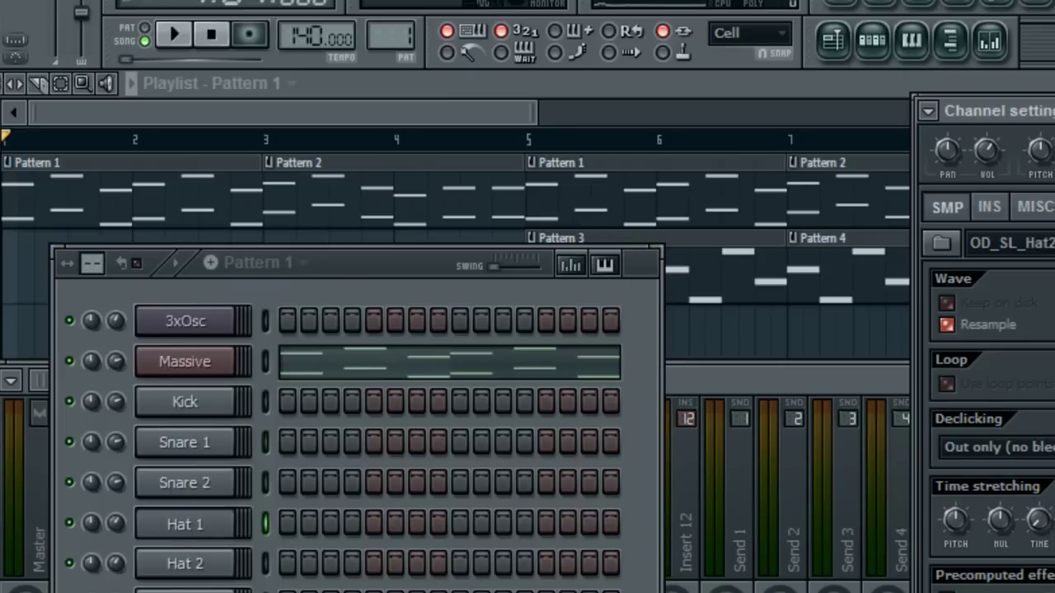
pyautogui.press('F9')
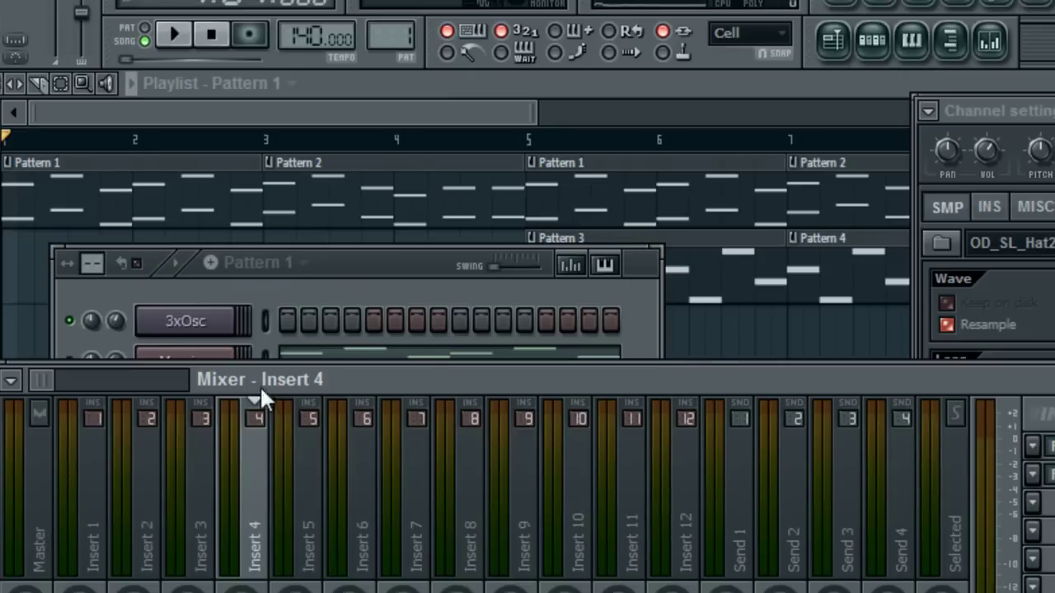
pyautogui.click(365, 276)
# Check the channel settings and mixer routing of Hat 2 and the cymbal.
pyautogui.click(184, 564)
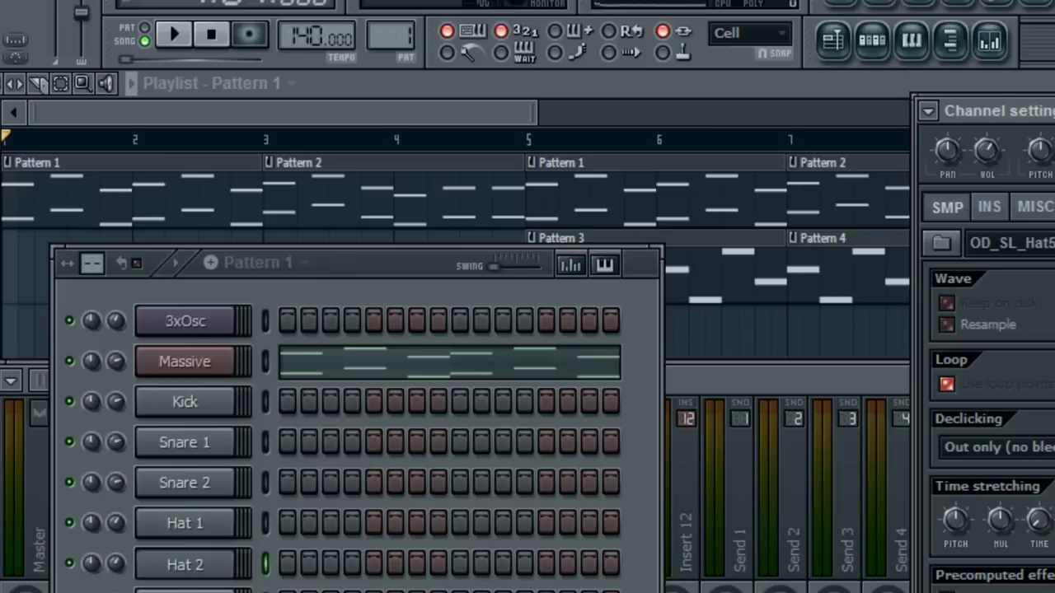
pyautogui.press('F9')
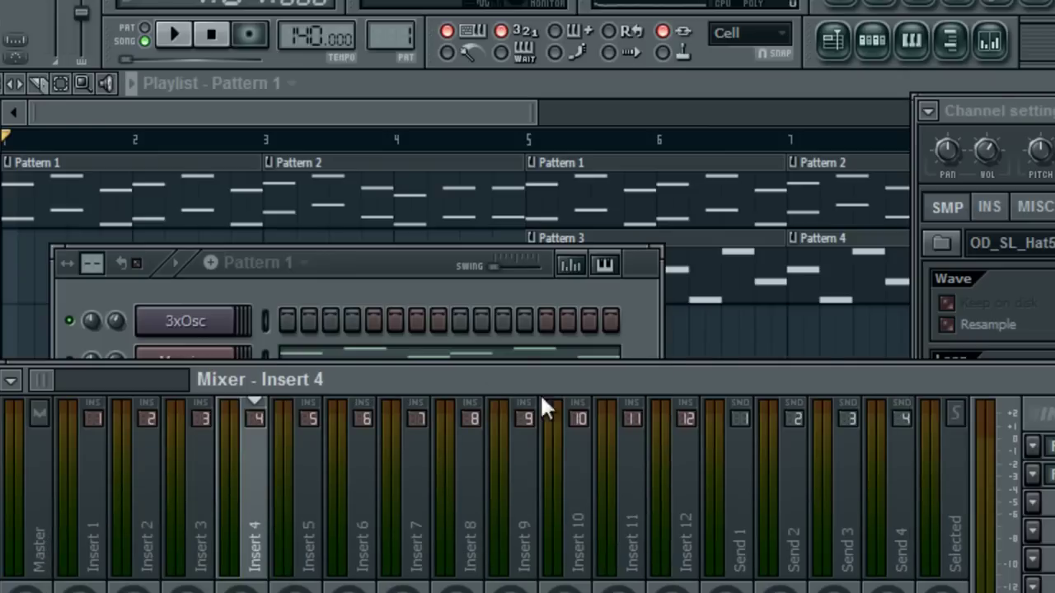
pyautogui.click(405, 283)
pyautogui.press('Down')
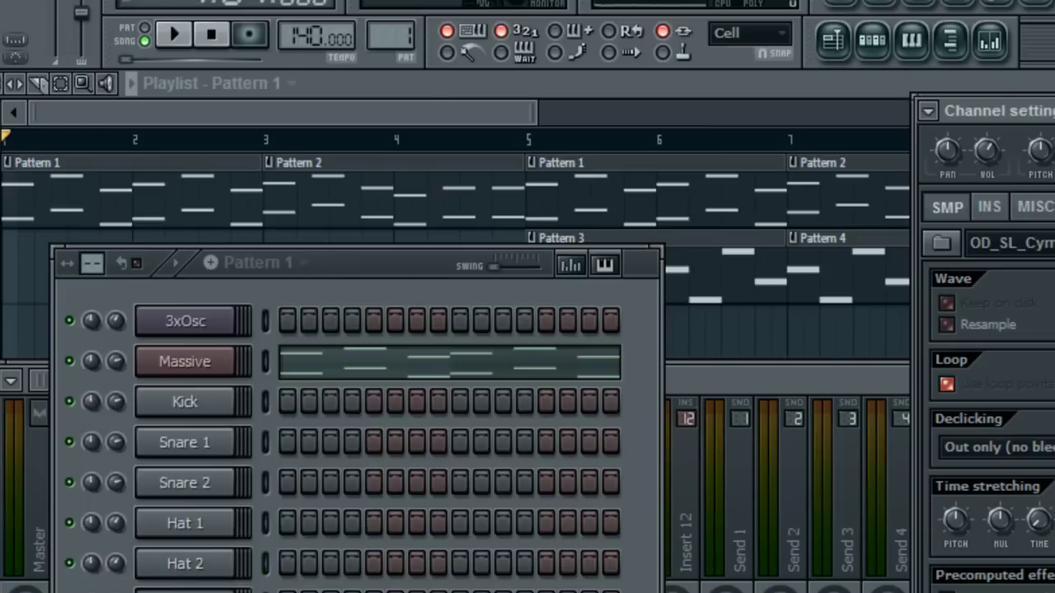
pyautogui.click(828, 388)
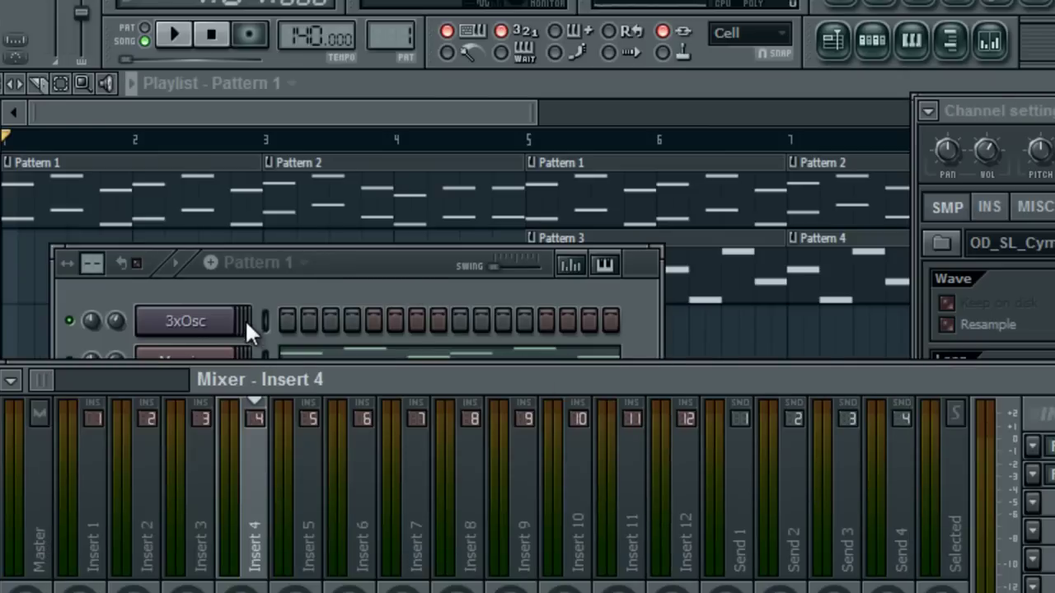
pyautogui.click(354, 283)
# Rearrange the step sequencer and mixer windows to reveal the effect slots, and open Fruity Parametric EQ 2 on Insert 4.
pyautogui.moveTo(361, 264); pyautogui.dragTo(298, 295)
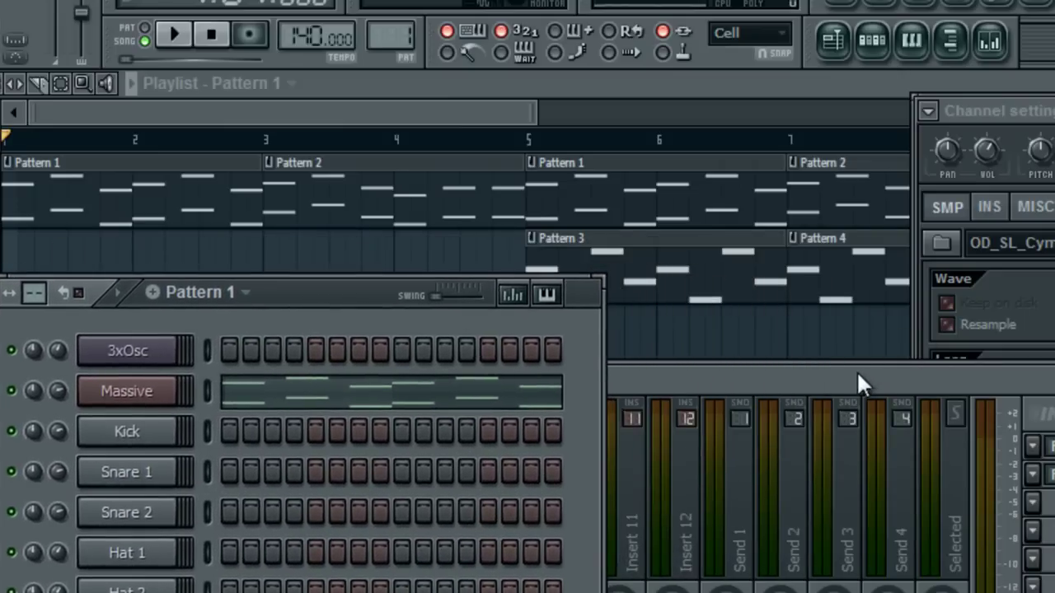
pyautogui.moveTo(856, 376); pyautogui.dragTo(872, 374)
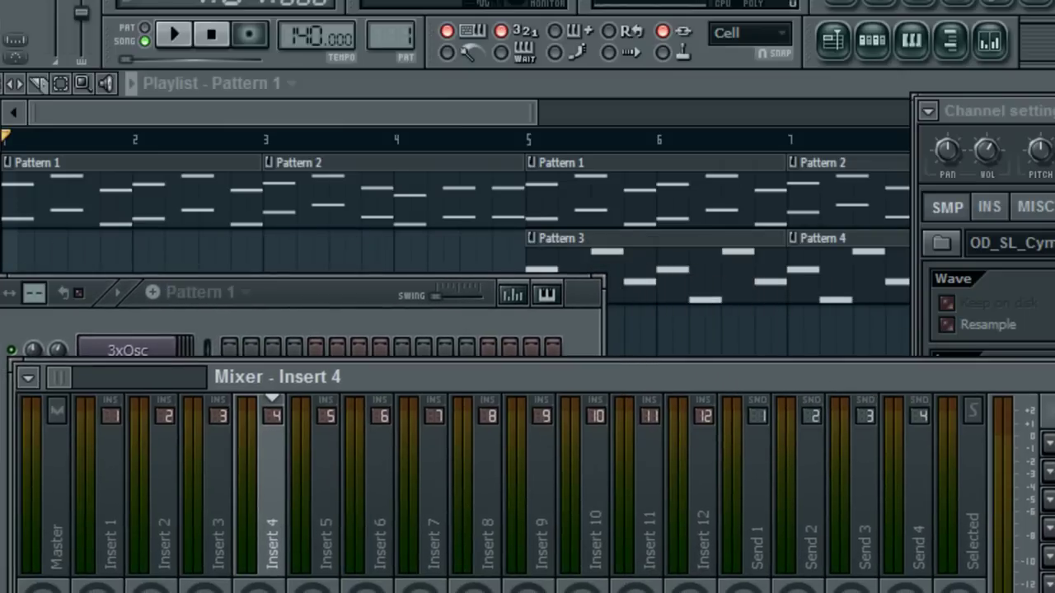
pyautogui.click(280, 323)
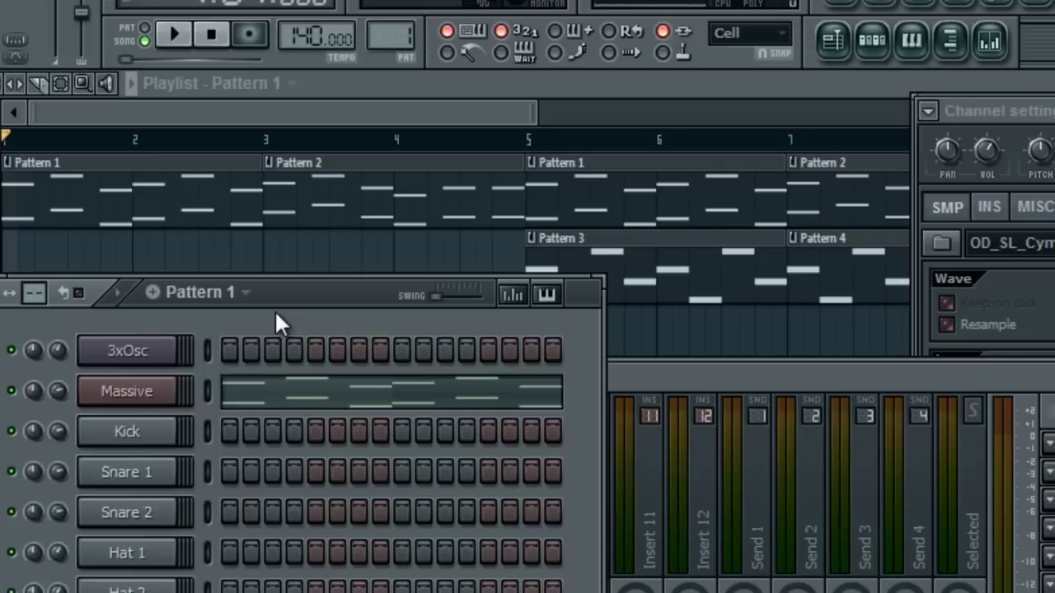
pyautogui.click(684, 379)
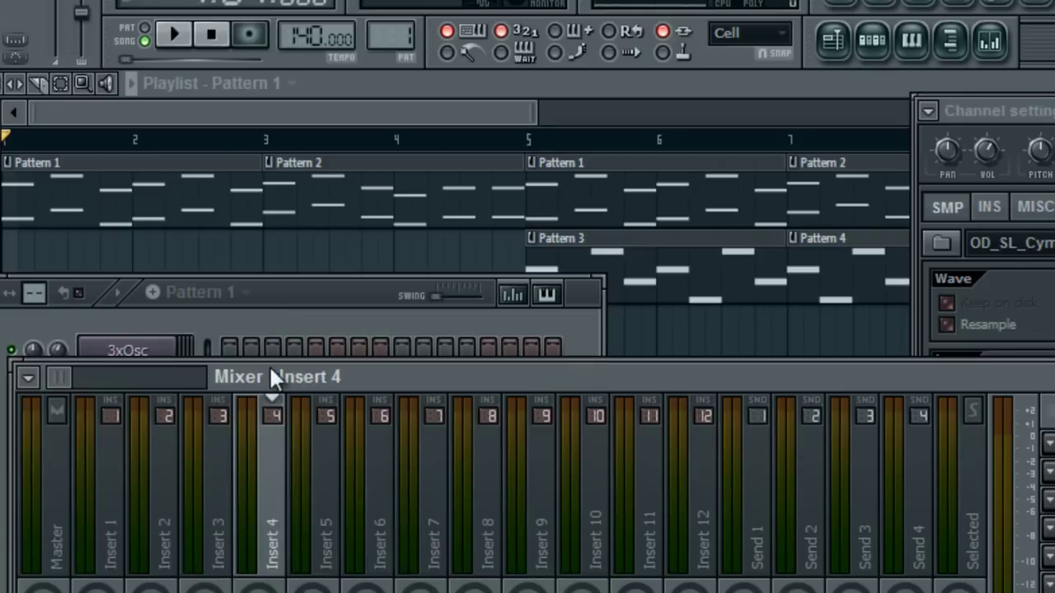
pyautogui.click(307, 318)
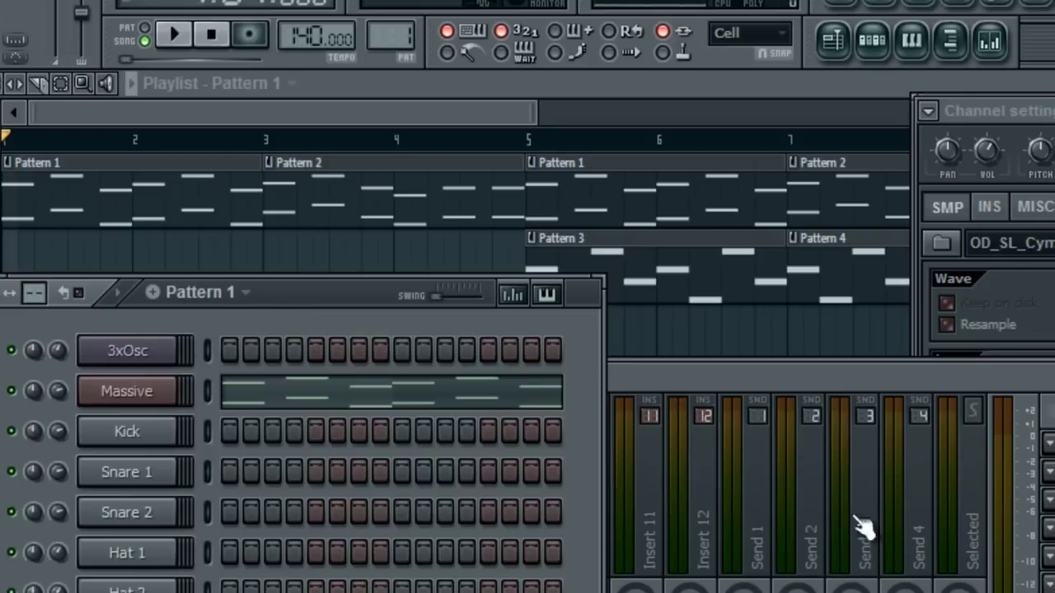
pyautogui.click(822, 380)
pyautogui.moveTo(869, 376); pyautogui.dragTo(791, 357)
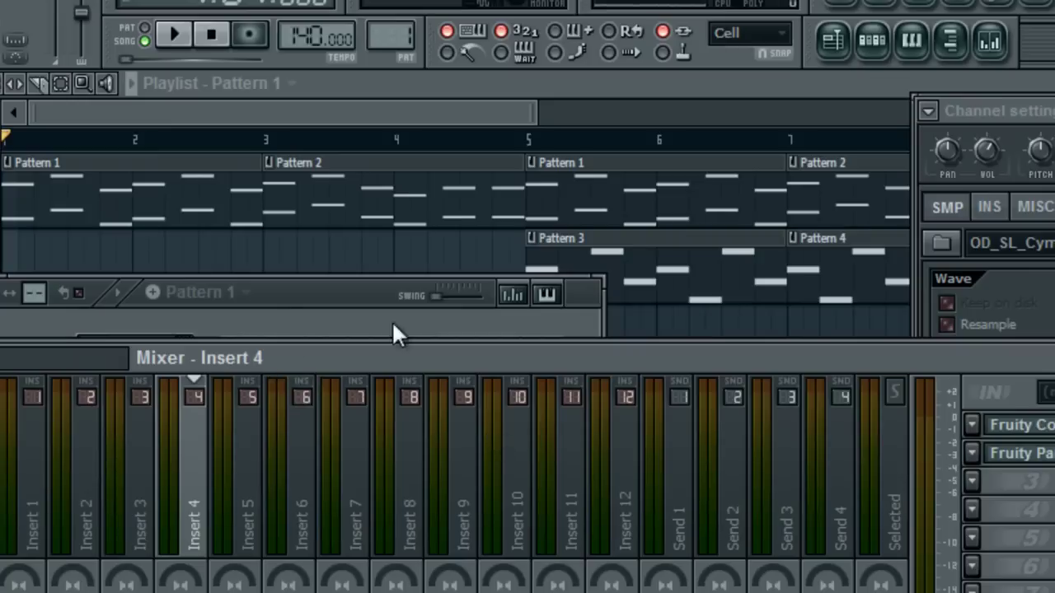
pyautogui.click(1022, 454)
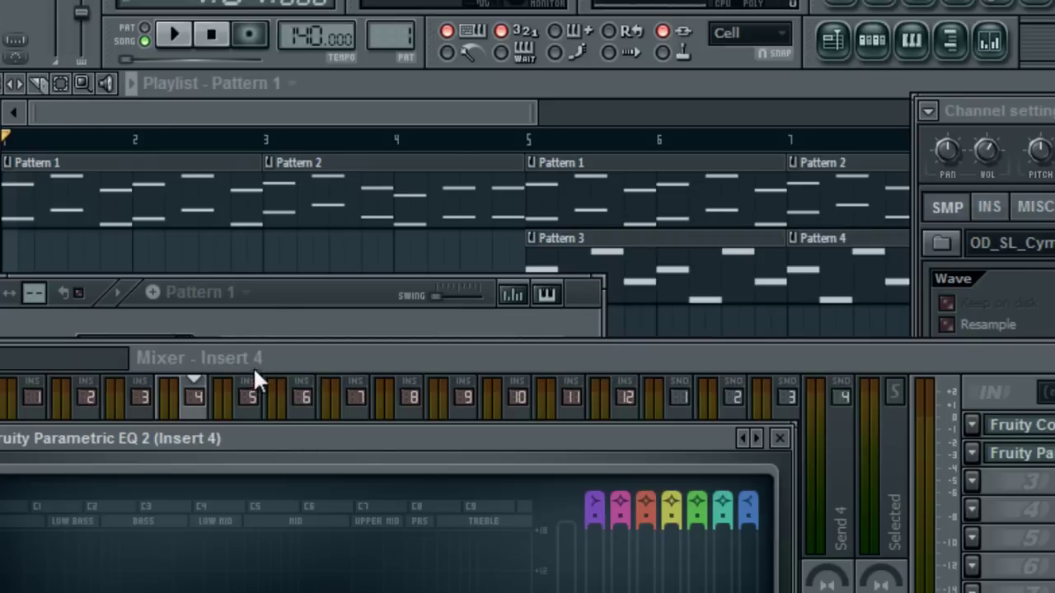
# Bring the playlist to the front and play the existing melody and bass arrangement, stopping near the end of bar 8.
pyautogui.click(283, 302)
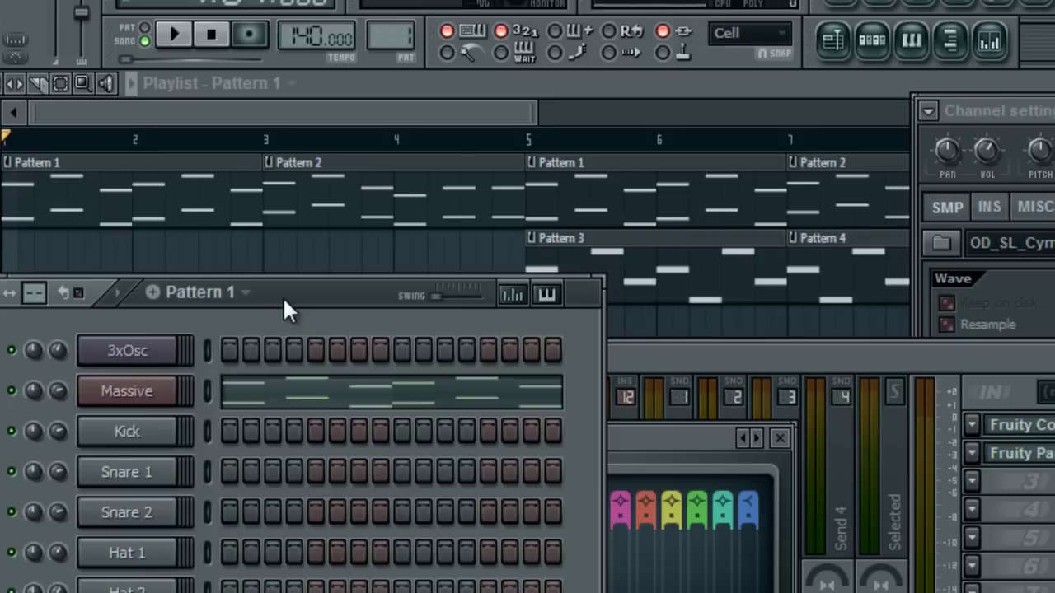
pyautogui.doubleClick(298, 82)
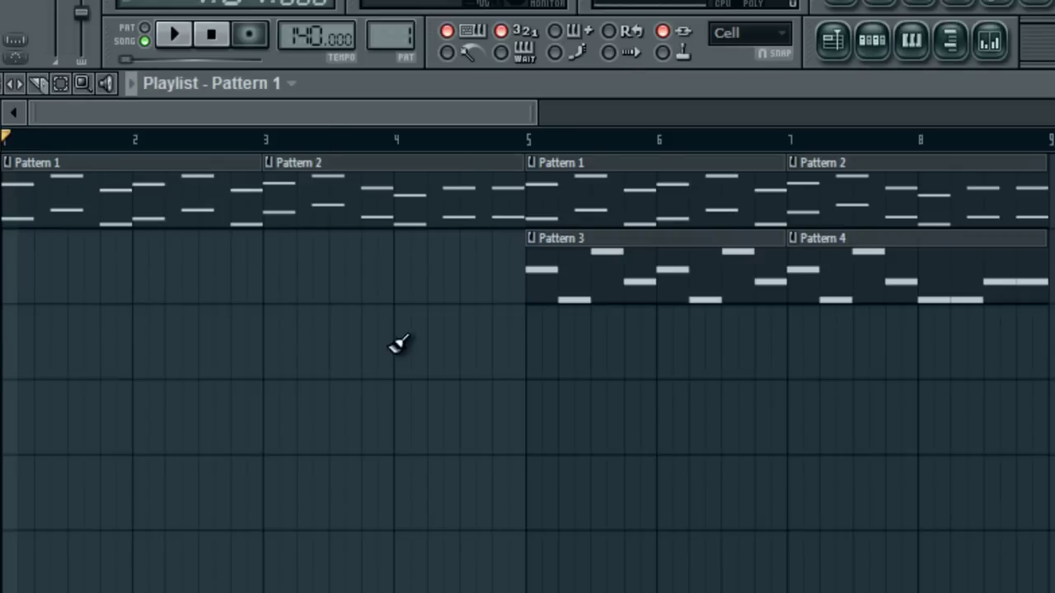
pyautogui.click(188, 45)
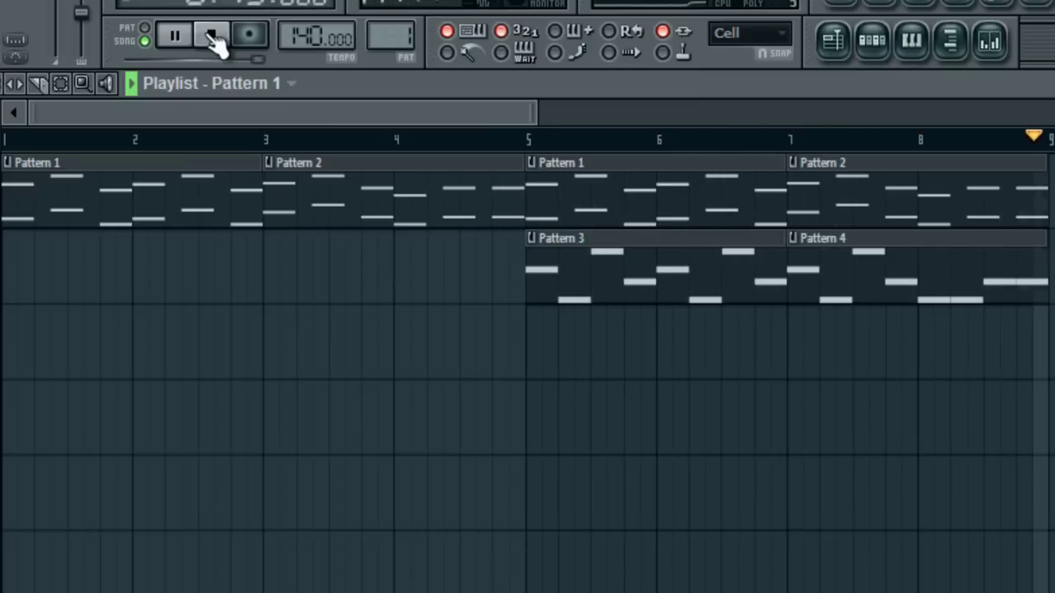
pyautogui.click(212, 38)
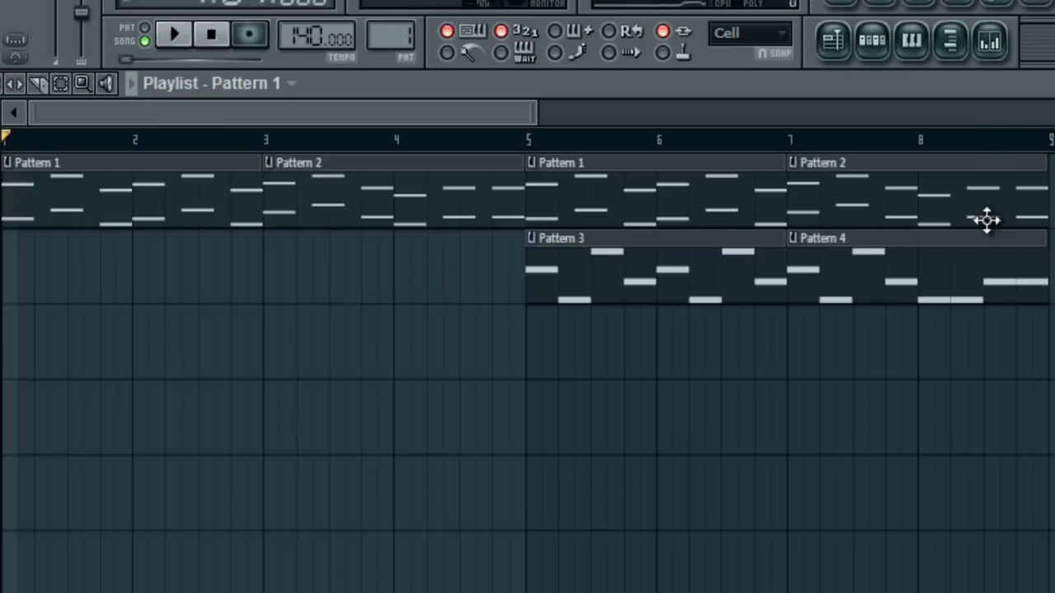
# Select Pattern 5 in the step sequencer, place a kick on its first step and audition the drum pattern.
pyautogui.click(874, 41)
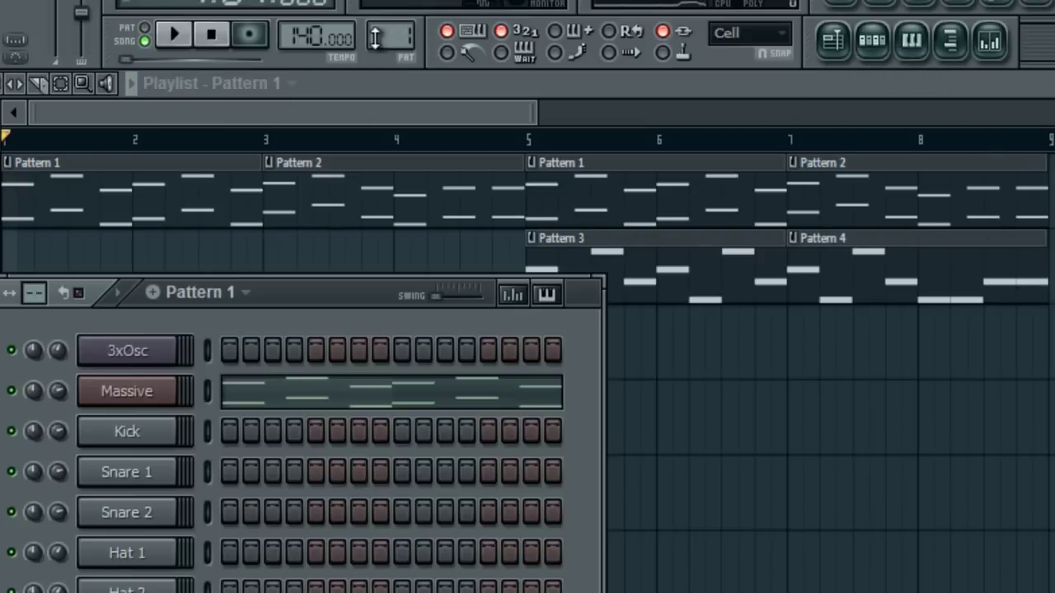
pyautogui.moveTo(375, 37)
pyautogui.mouseDown()
pyautogui.moveTo(376, 17)
pyautogui.moveTo(376, 37)
pyautogui.mouseUp()
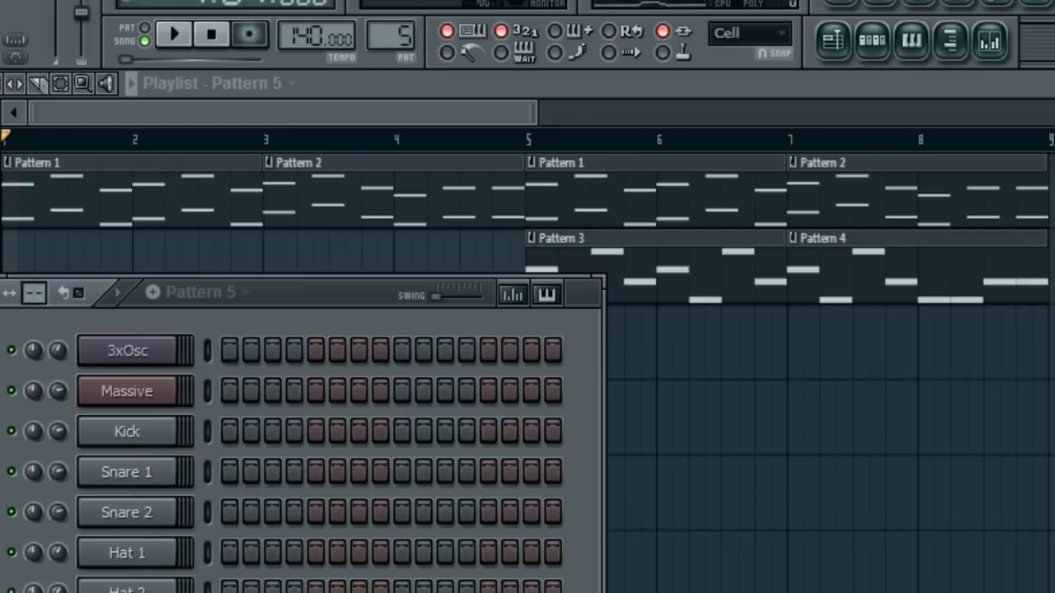
pyautogui.click(229, 431)
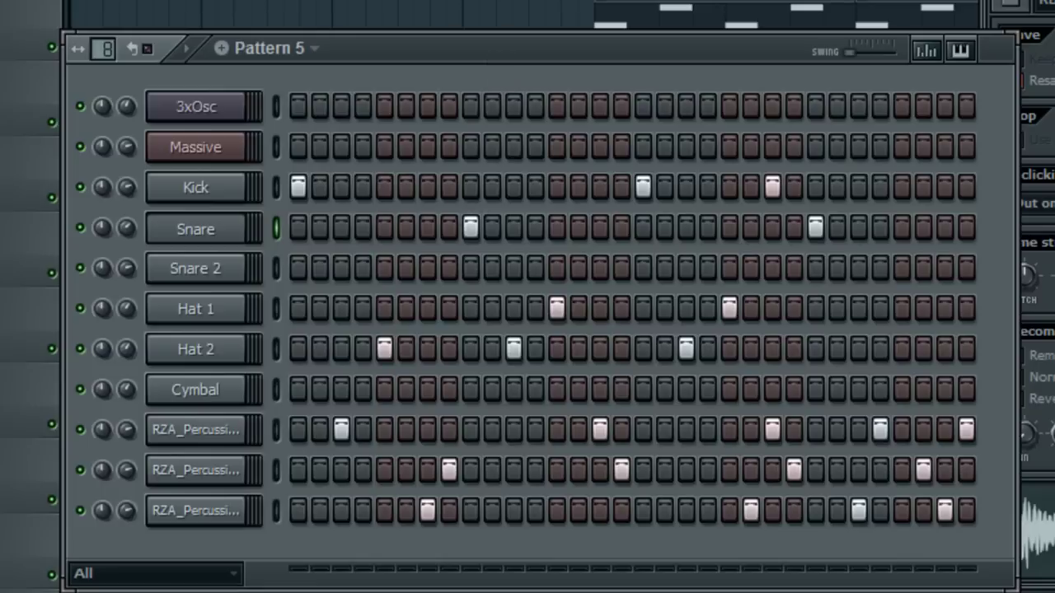
pyautogui.press('space')
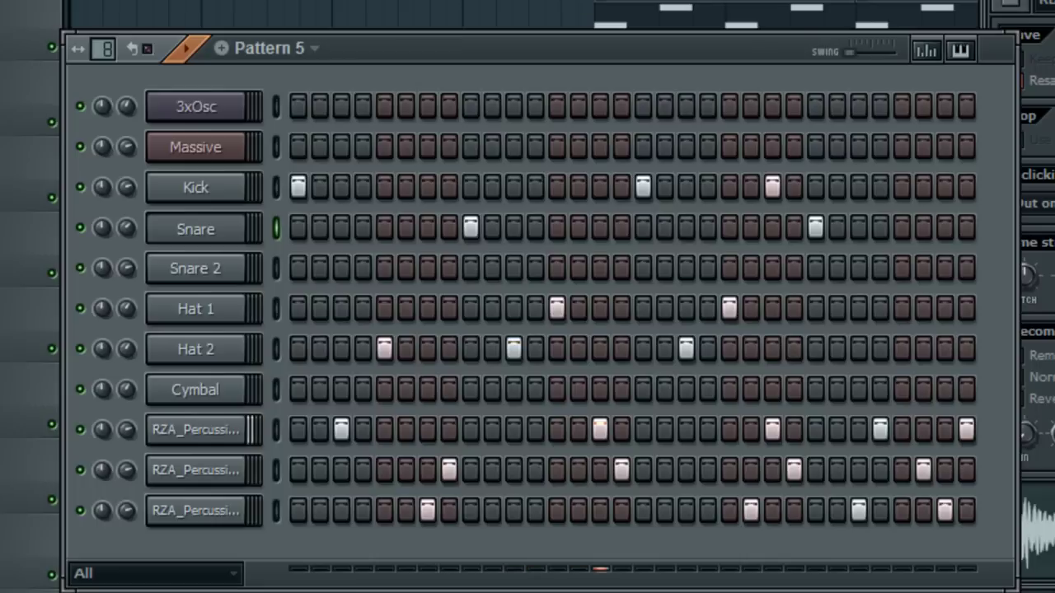
pyautogui.press('space')
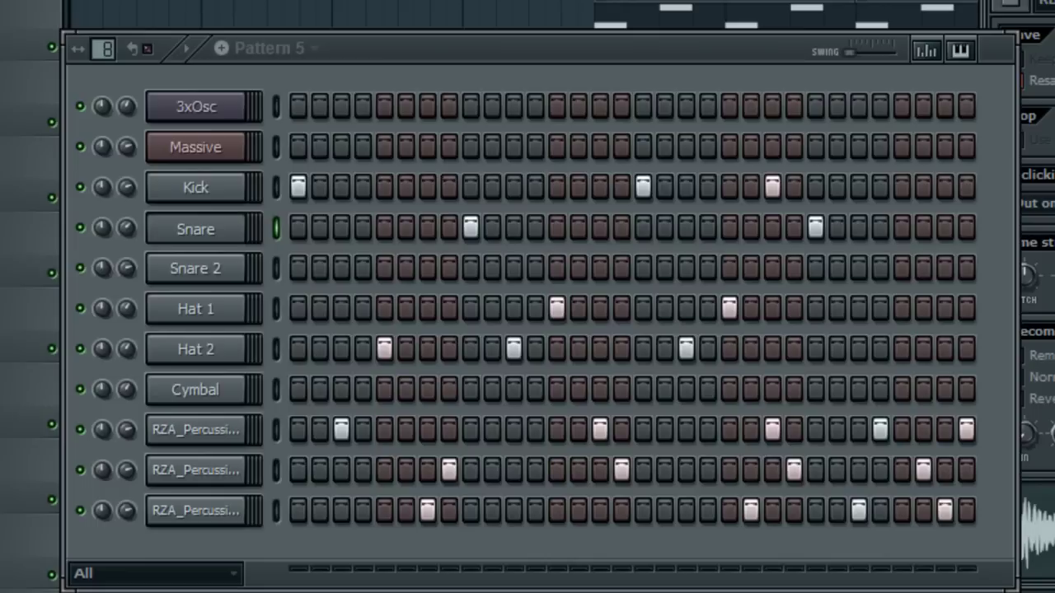
# Place Pattern 5 clips at bars 5 and 7 on the third playlist track, below Patterns 3 and 4.
pyautogui.press('F6')
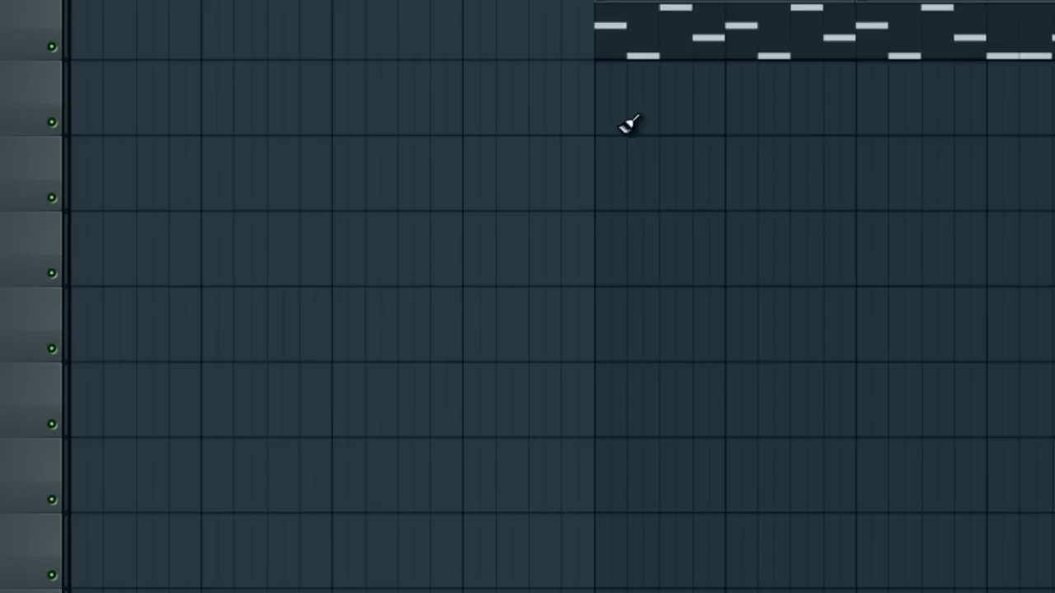
pyautogui.click(627, 92)
pyautogui.click(948, 92)
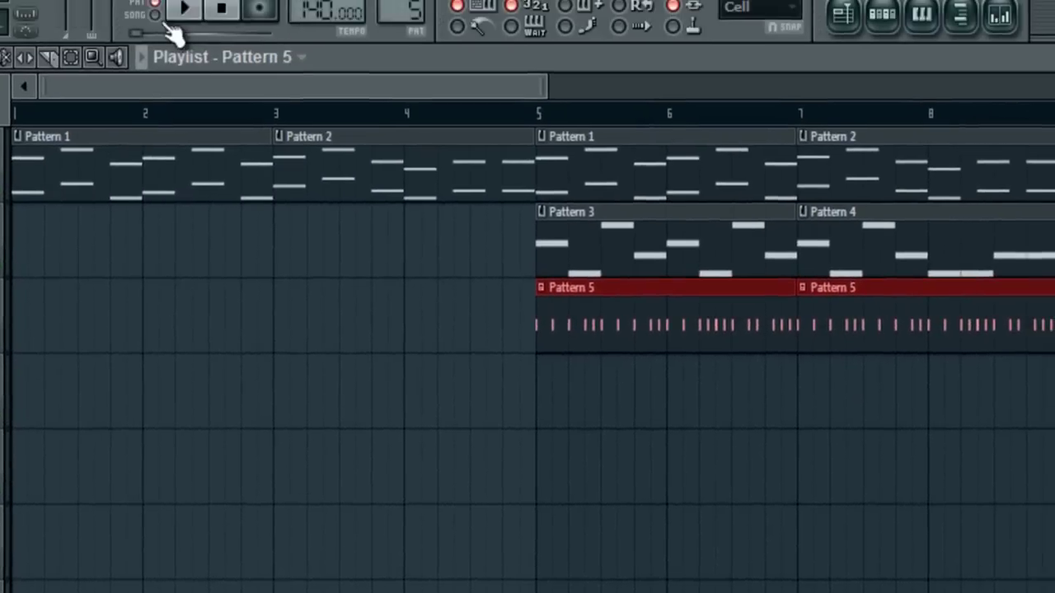
# Play the arrangement in song mode with the drum clips, stop playback and deselect the Pattern 5 clips.
pyautogui.click(185, 24)
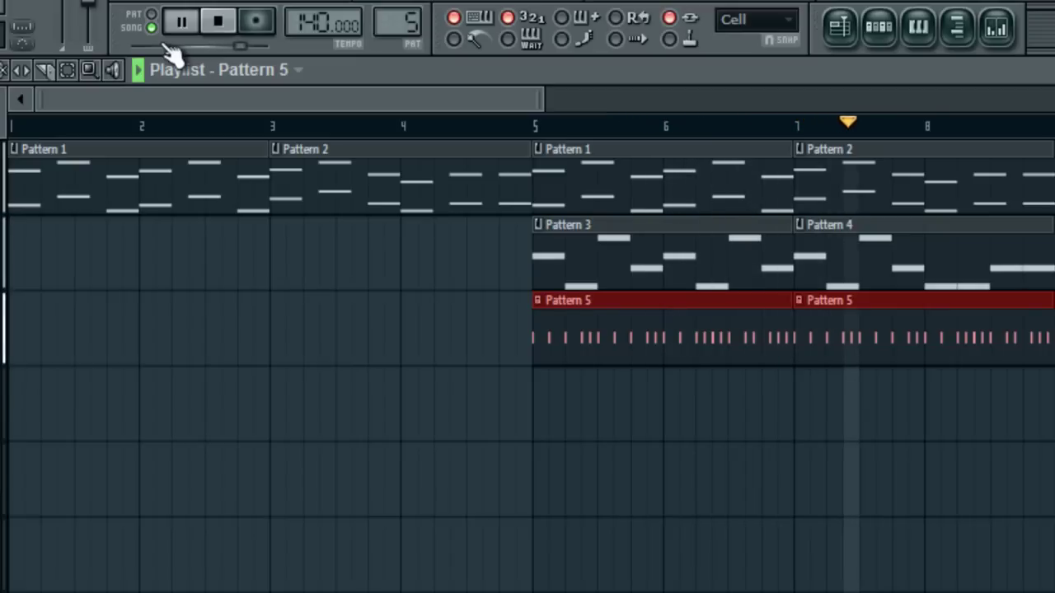
pyautogui.click(217, 21)
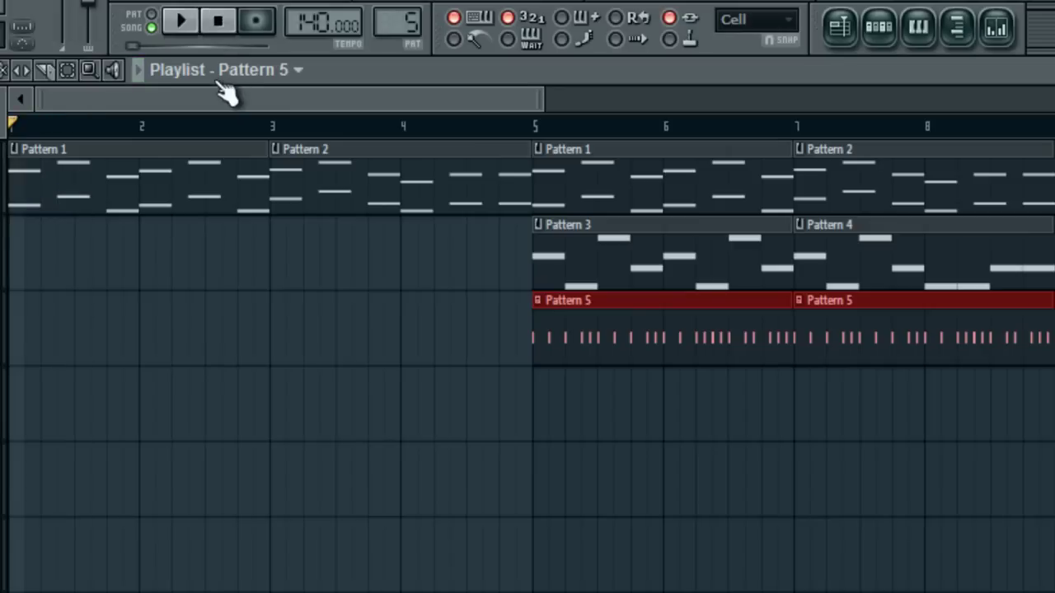
pyautogui.moveTo(222, 101); pyautogui.dragTo(320, 122)
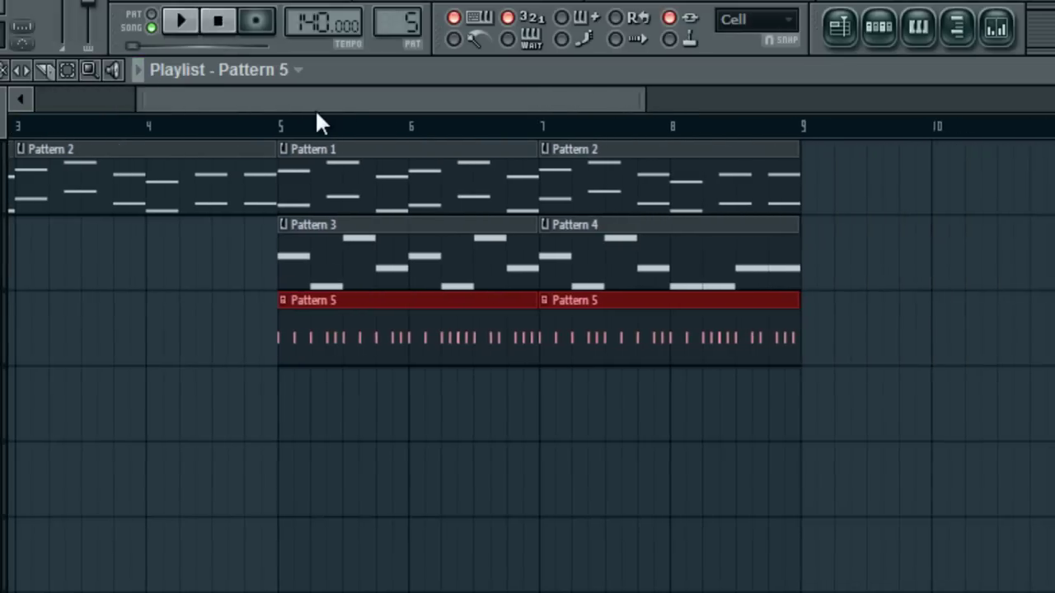
pyautogui.click(845, 543)
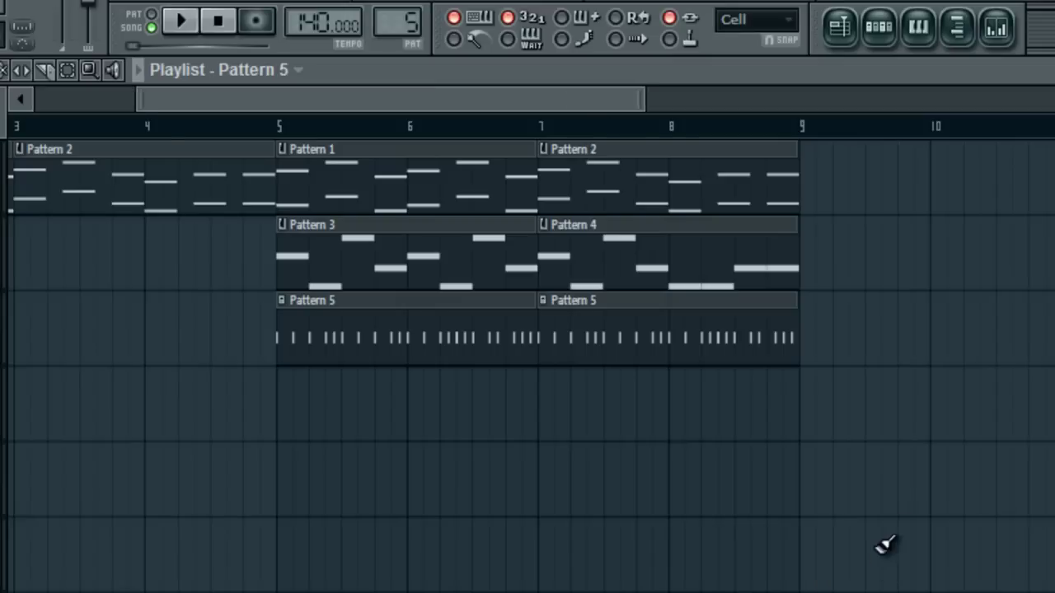
# Duplicate all Pattern 1 to Pattern 5 clips from bars 5–8 to bar 9 onward, leaving the clips deselected.
pyautogui.click(814, 544)
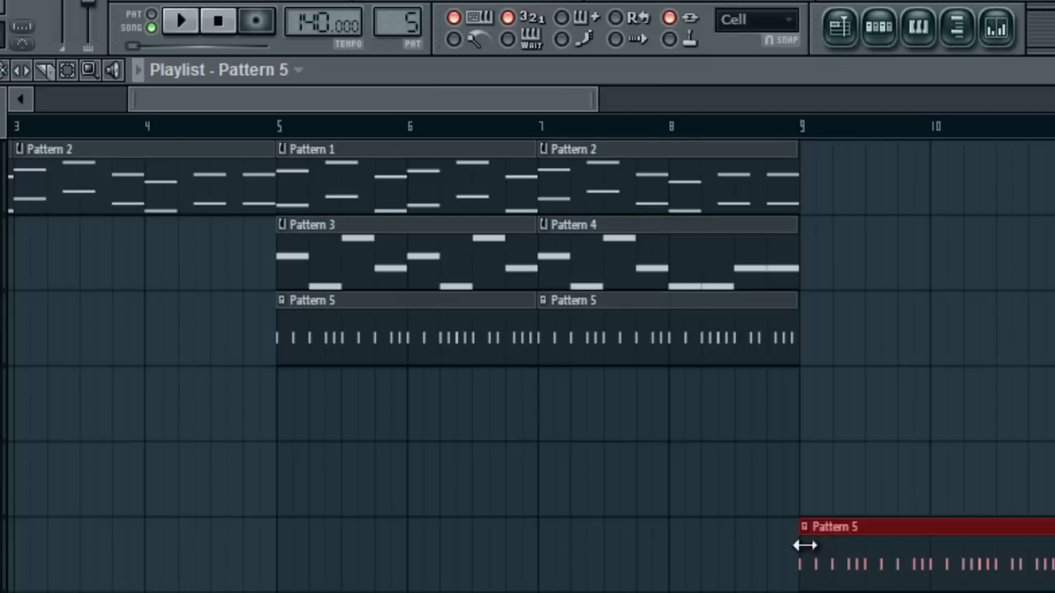
pyautogui.rightClick(824, 549)
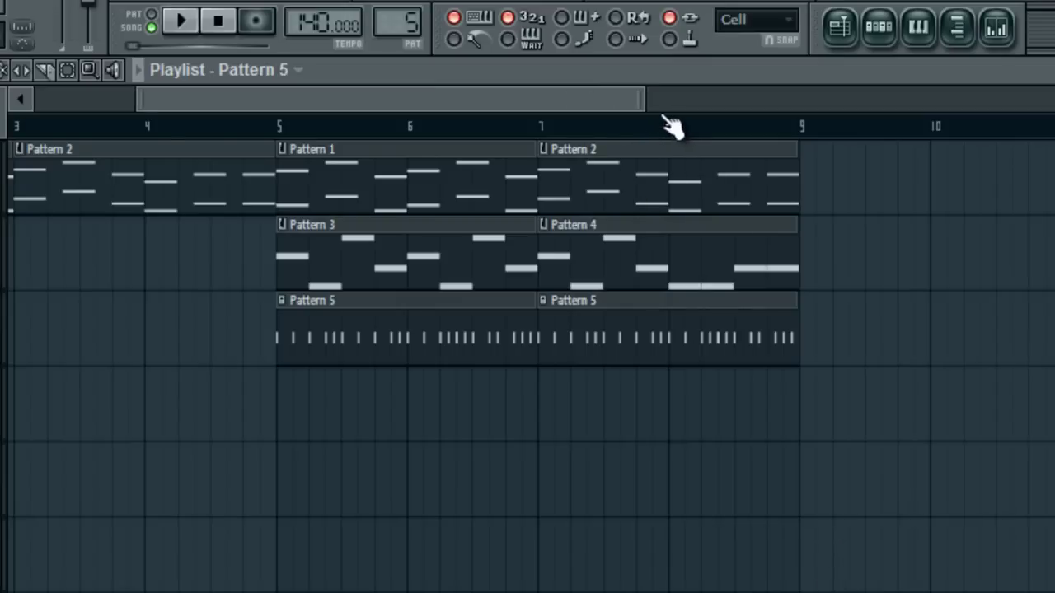
pyautogui.moveTo(566, 102); pyautogui.dragTo(356, 102)
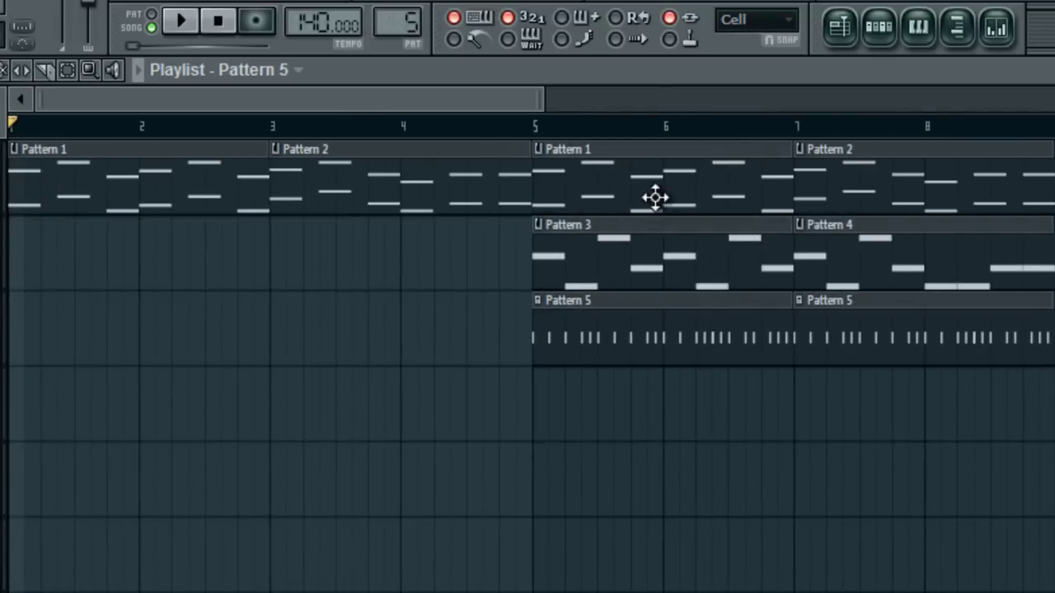
pyautogui.click(68, 69)
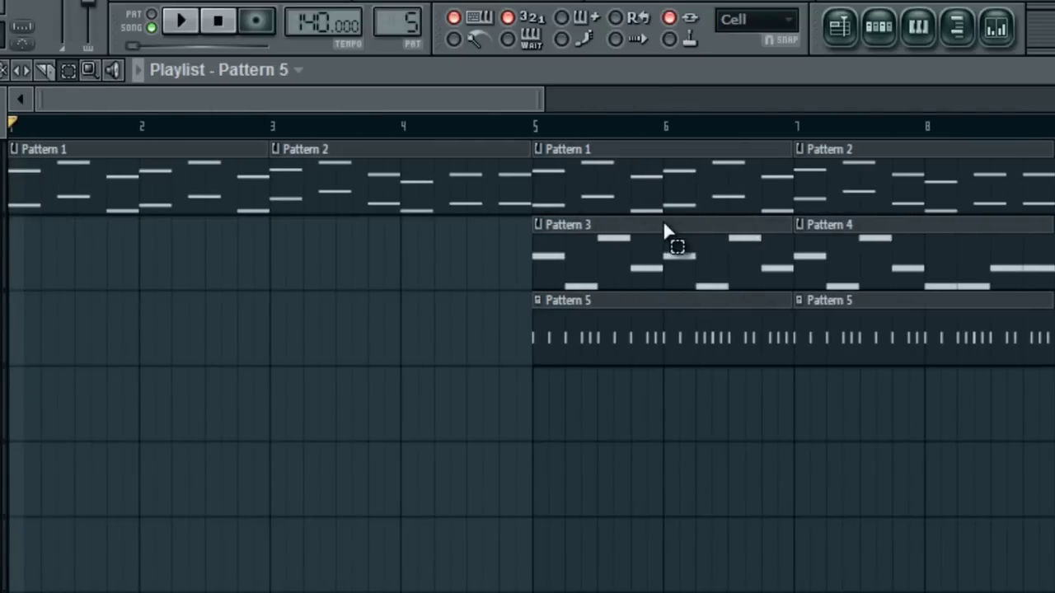
pyautogui.moveTo(554, 173); pyautogui.dragTo(911, 408)
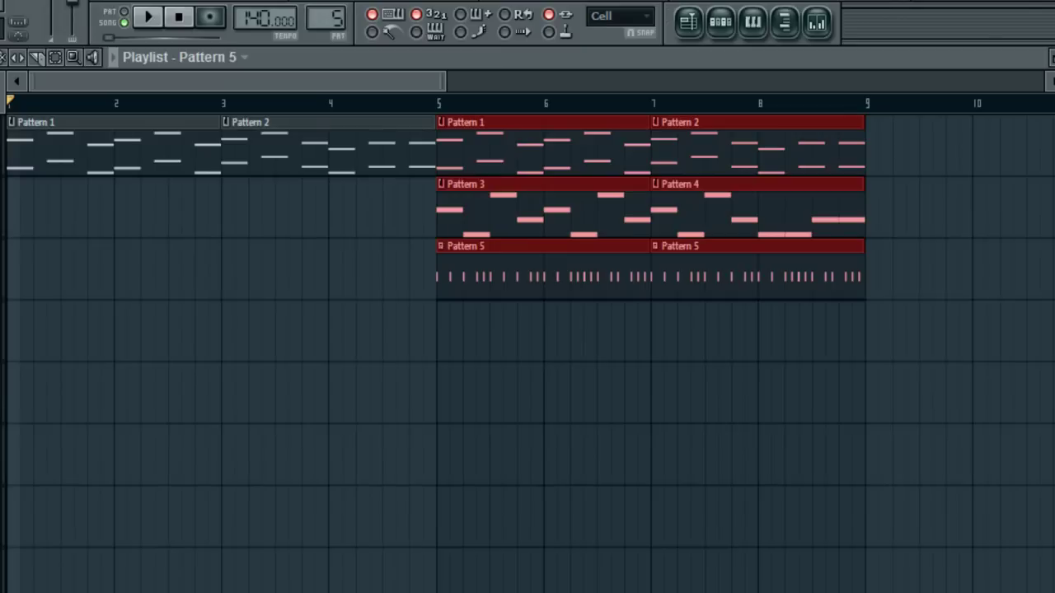
pyautogui.moveTo(499, 146)
pyautogui.mouseDown()
pyautogui.moveTo(94, 118)
pyautogui.moveTo(70, 146)
pyautogui.moveTo(925, 145)
pyautogui.mouseUp()
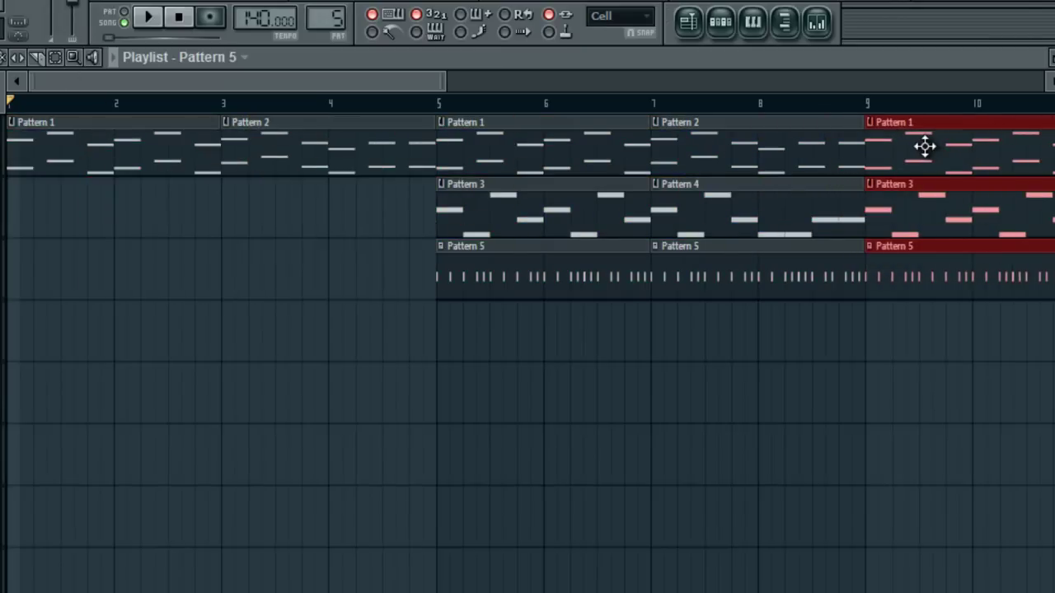
pyautogui.scroll(-2, 777, 322)
pyautogui.click(744, 371)
pyautogui.rightClick(779, 395)
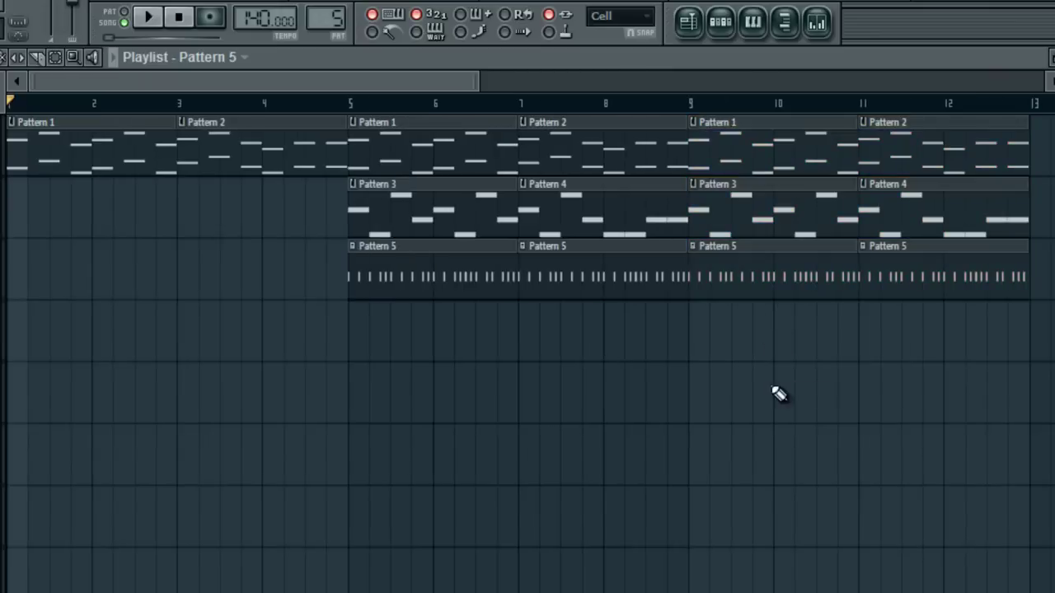
pyautogui.scroll(-3, 668, 402)
pyautogui.scroll(3, 231, 382)
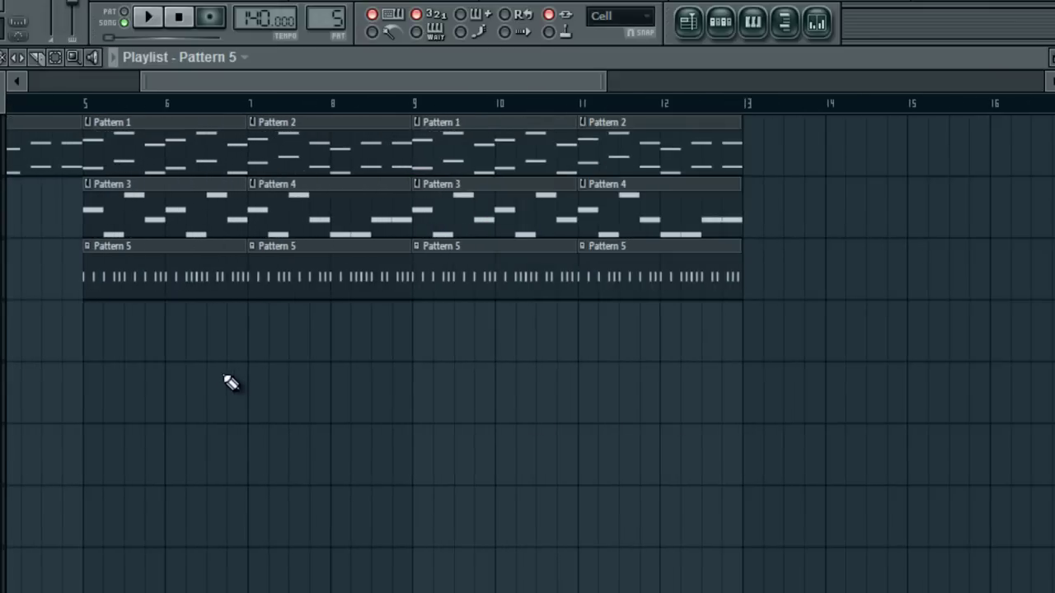
pyautogui.moveTo(332, 78); pyautogui.dragTo(356, 78)
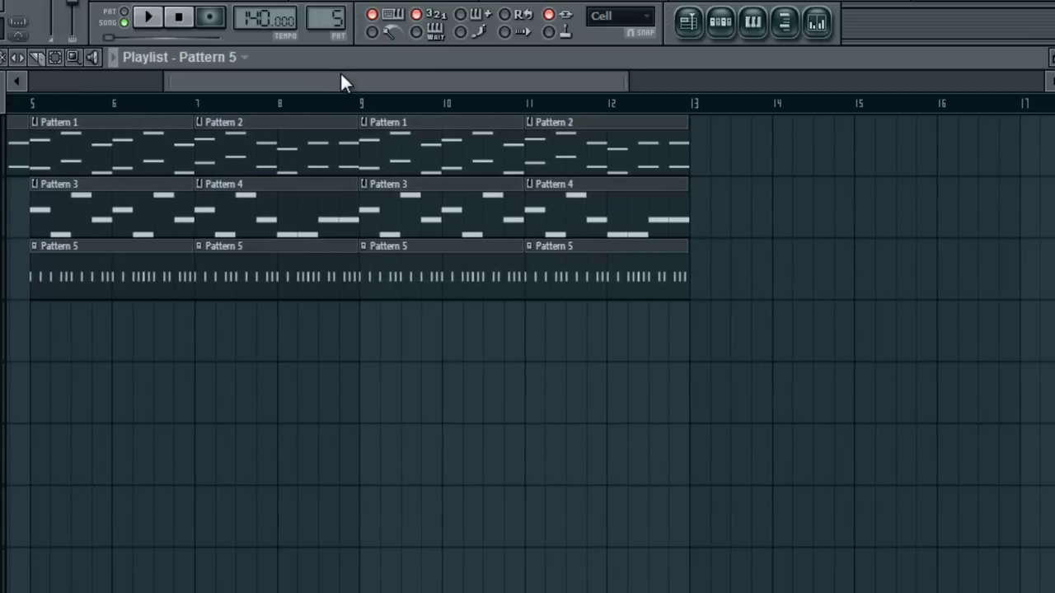
pyautogui.moveTo(340, 76); pyautogui.dragTo(338, 76)
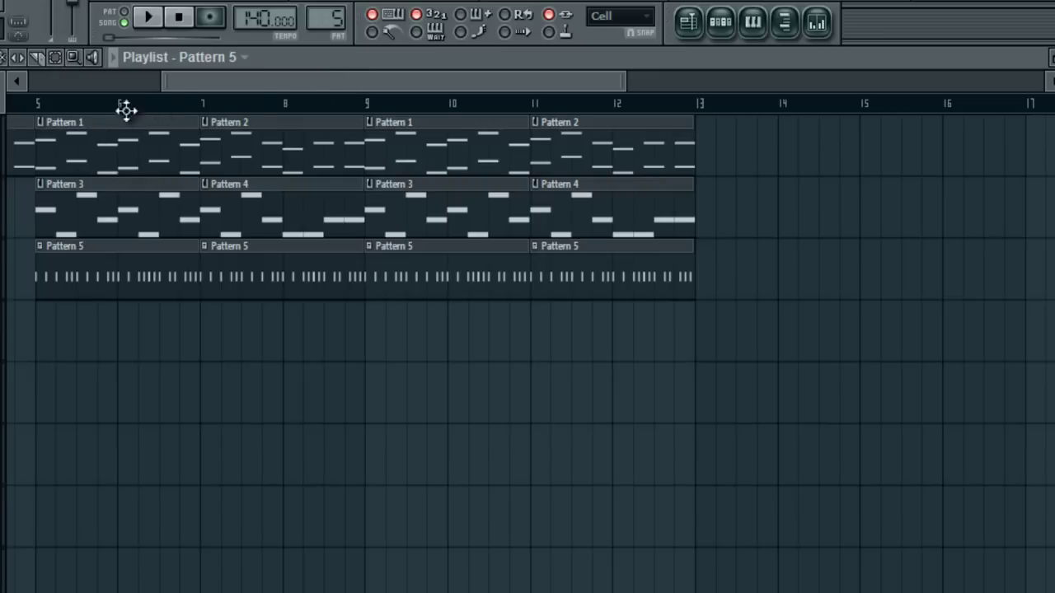
pyautogui.click(244, 57)
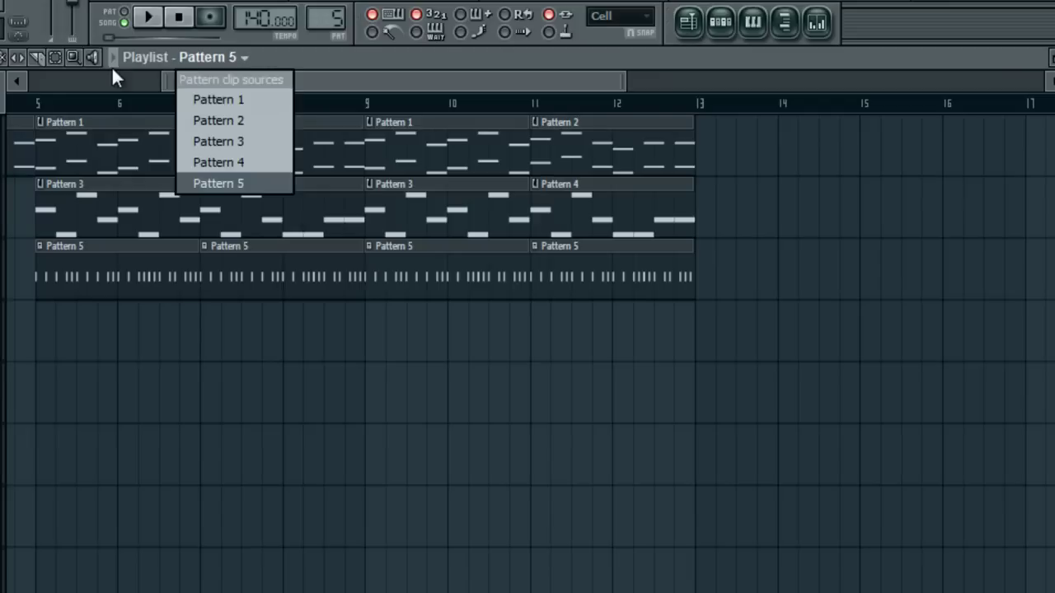
pyautogui.click(426, 80)
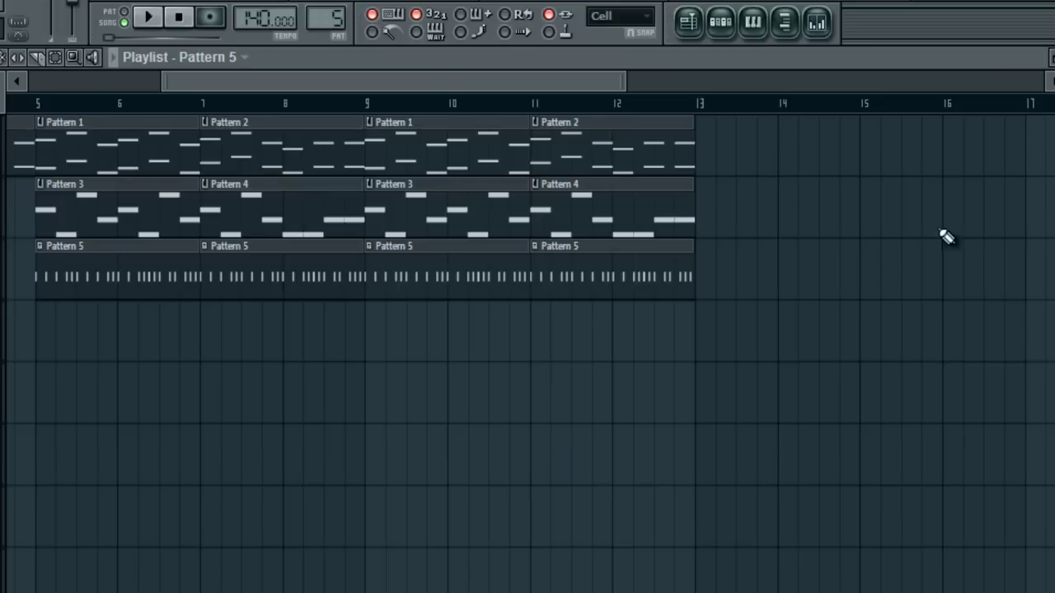
pyautogui.moveTo(625, 82); pyautogui.dragTo(650, 93)
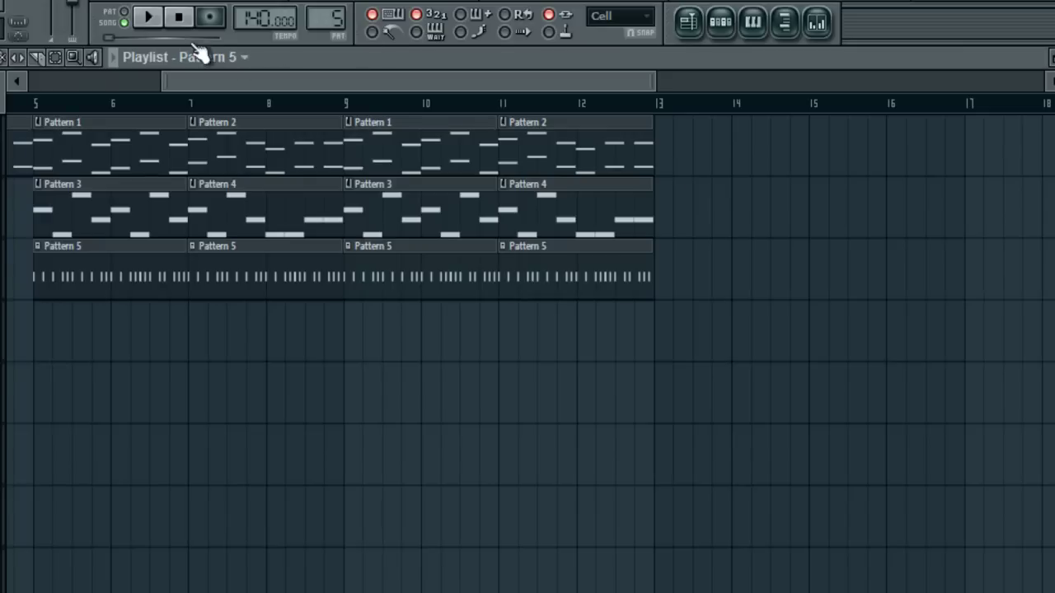
# Play the extended arrangement in song mode from bar 1 and stop playback.
pyautogui.click(148, 17)
pyautogui.moveTo(218, 93); pyautogui.dragTo(121, 88)
pyautogui.scroll(-2, 173, 276)
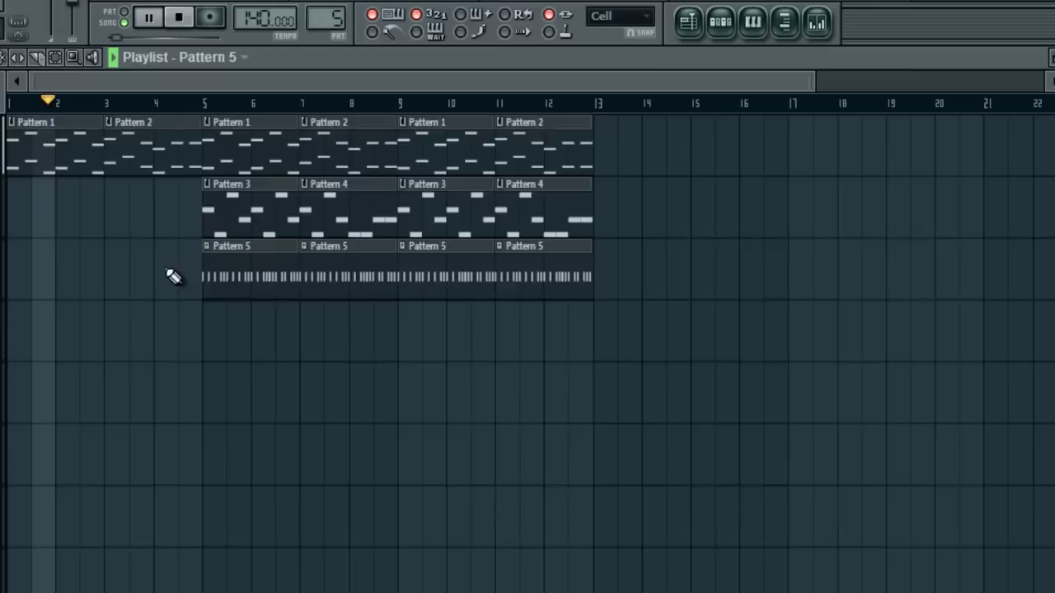
pyautogui.scroll(-1, 173, 276)
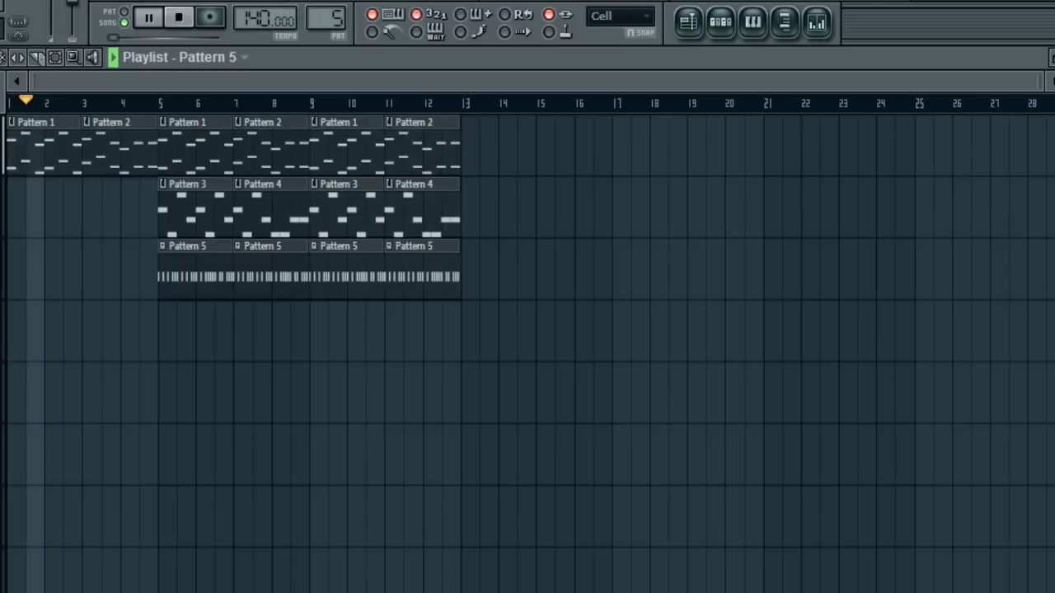
pyautogui.click(182, 18)
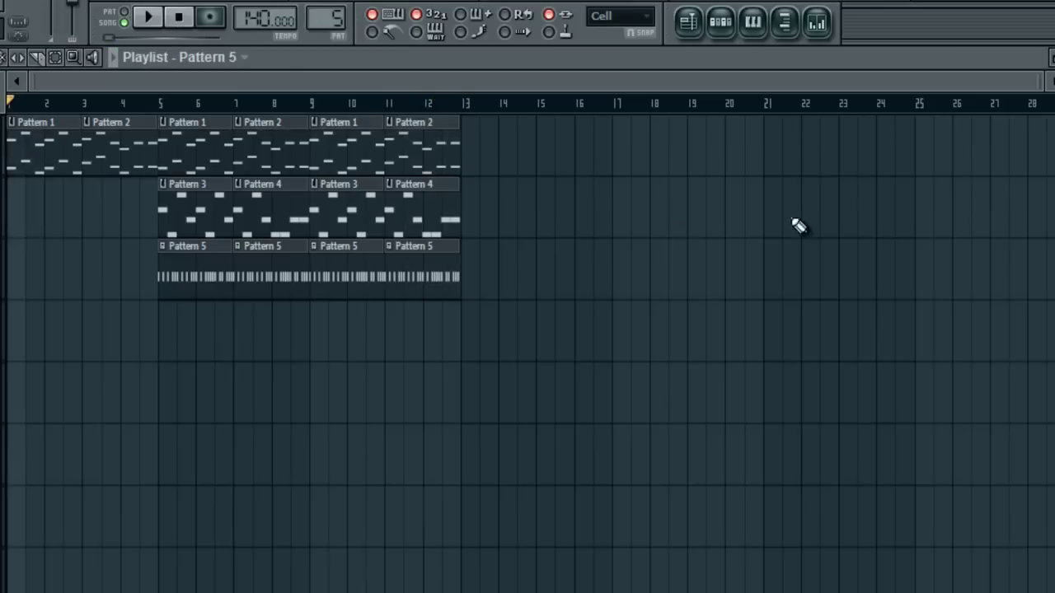
# Add the OD_DV_DirtCym cymbal sample as a new channel in Pattern 5 and place a hit on its first step.
pyautogui.click(723, 24)
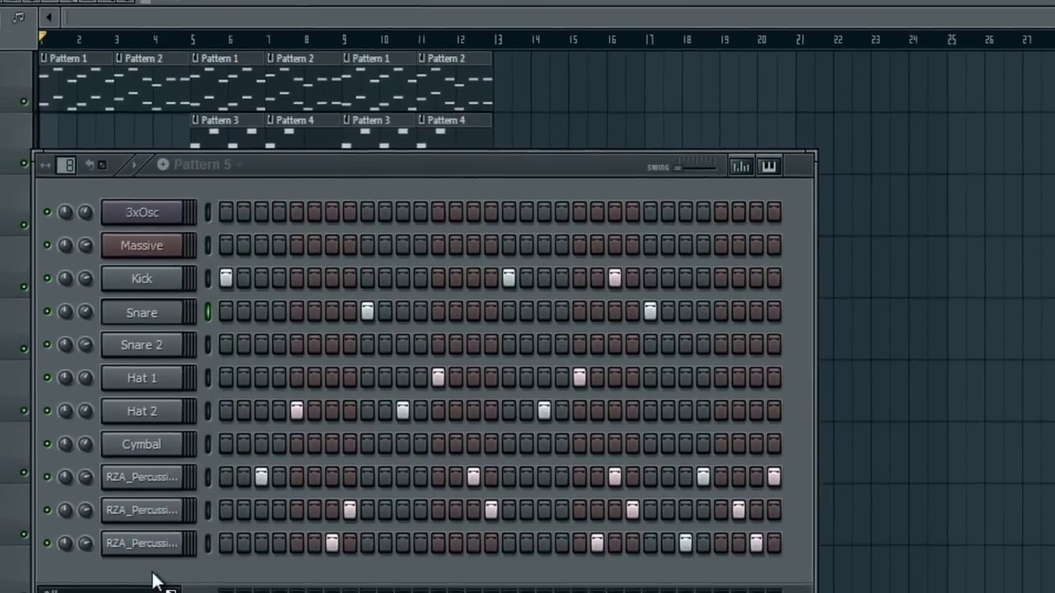
pyautogui.click(170, 555)
pyautogui.click(236, 554)
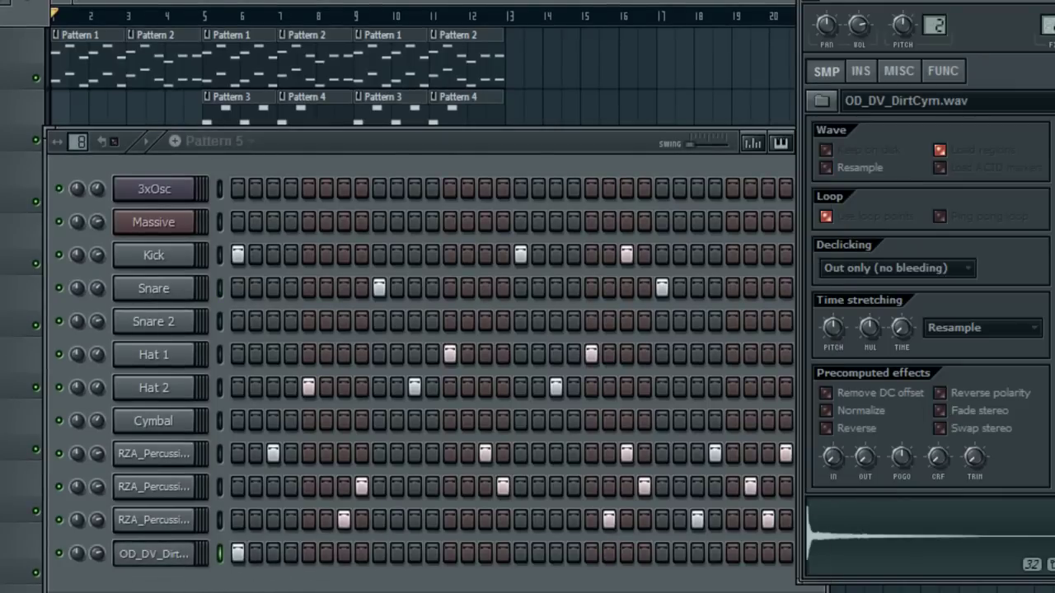
# Route the OD_DV_DirtCym channel to its own mixer track, Insert 7, from its channel settings.
pyautogui.press('F9')
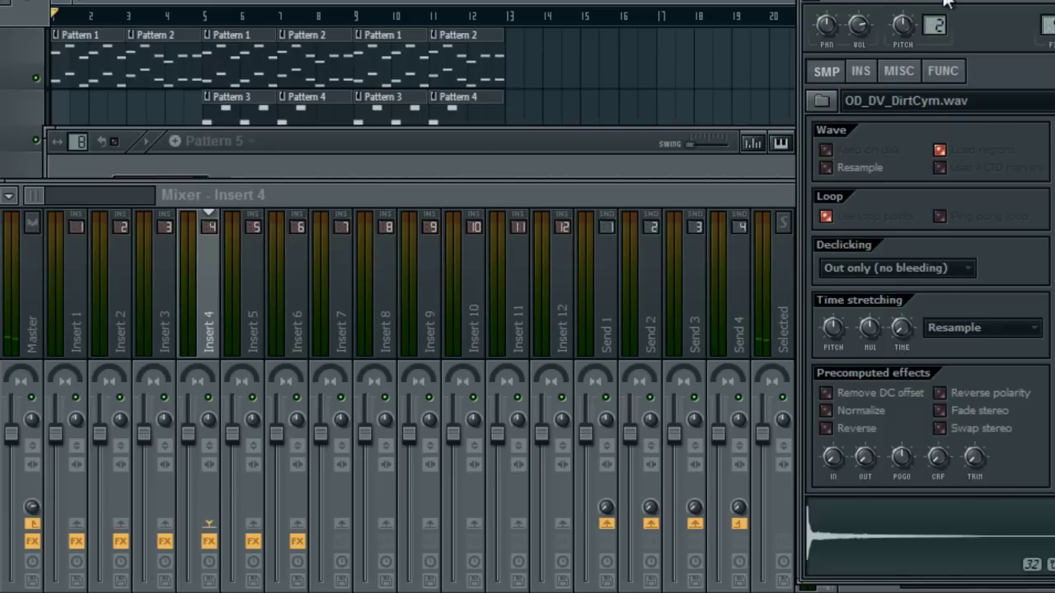
pyautogui.moveTo(948, 3); pyautogui.dragTo(643, 9)
pyautogui.moveTo(741, 26)
pyautogui.mouseDown()
pyautogui.moveTo(745, 2)
pyautogui.moveTo(738, 41)
pyautogui.moveTo(722, 25)
pyautogui.mouseUp()
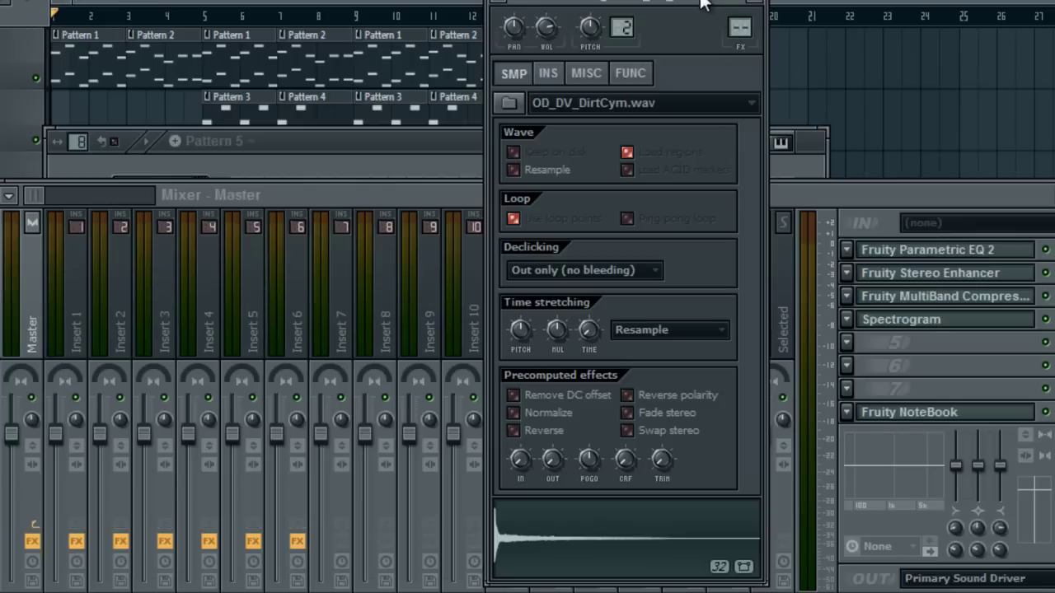
pyautogui.click(429, 140)
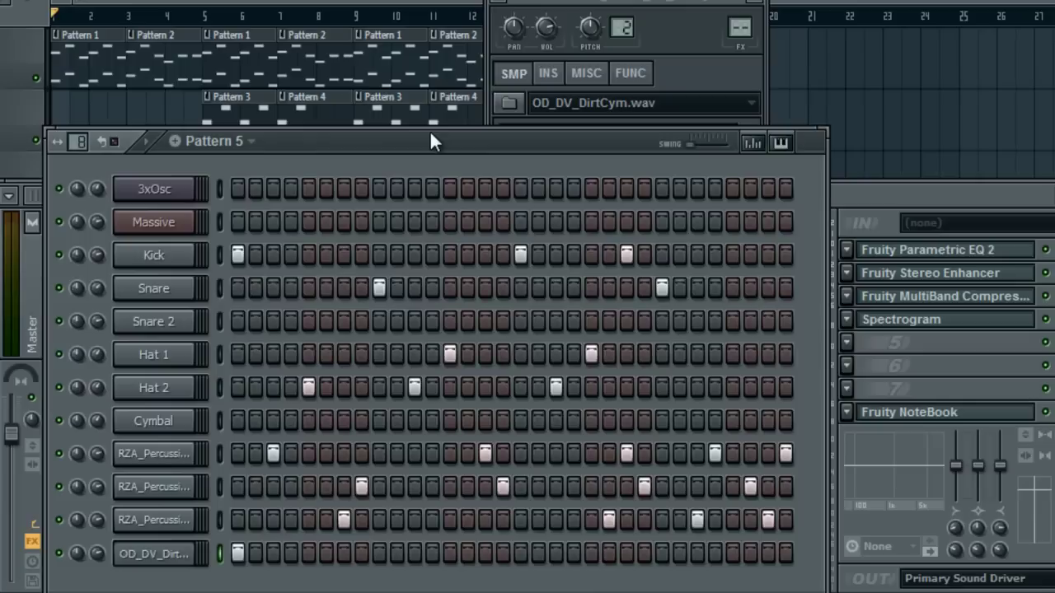
pyautogui.click(144, 554)
pyautogui.click(144, 554)
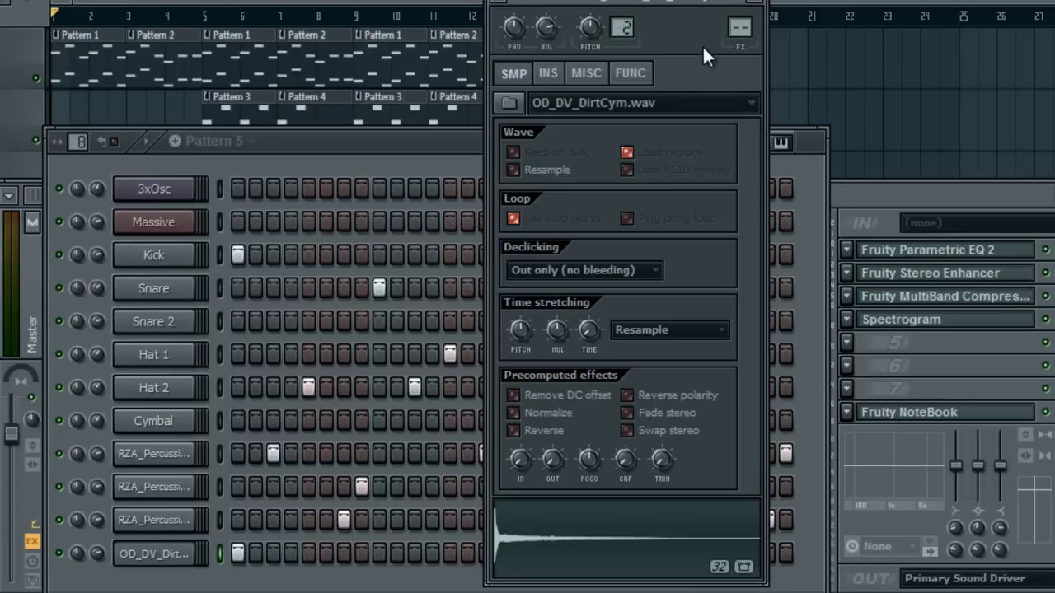
pyautogui.hotkey('ctrl', 'l')
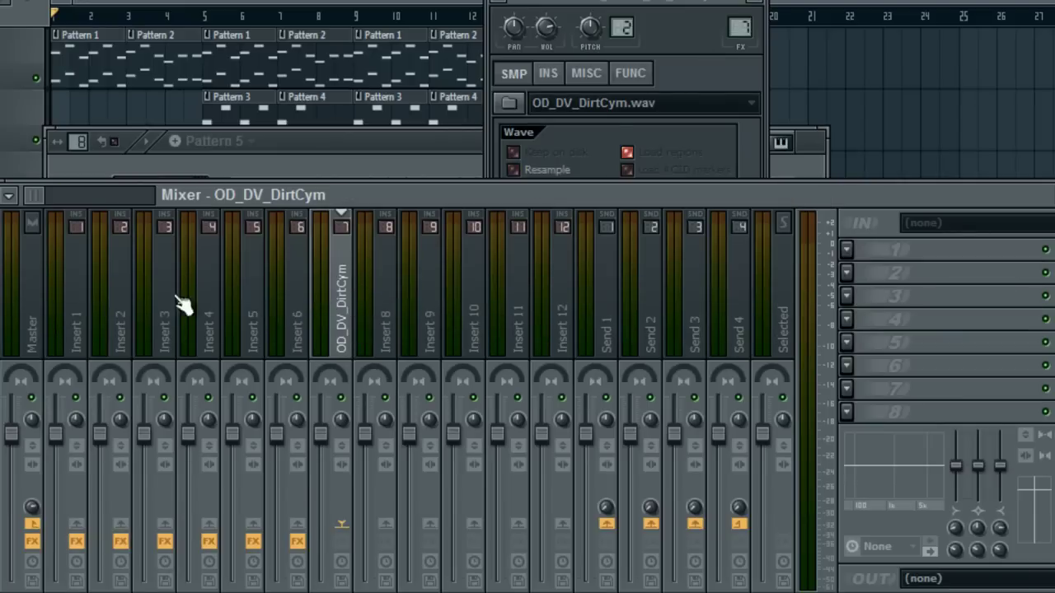
# Load Gross Beat in the first effect slot of the OD_DV_DirtCym mixer track and choose the Sidechain volume preset.
pyautogui.click(847, 248)
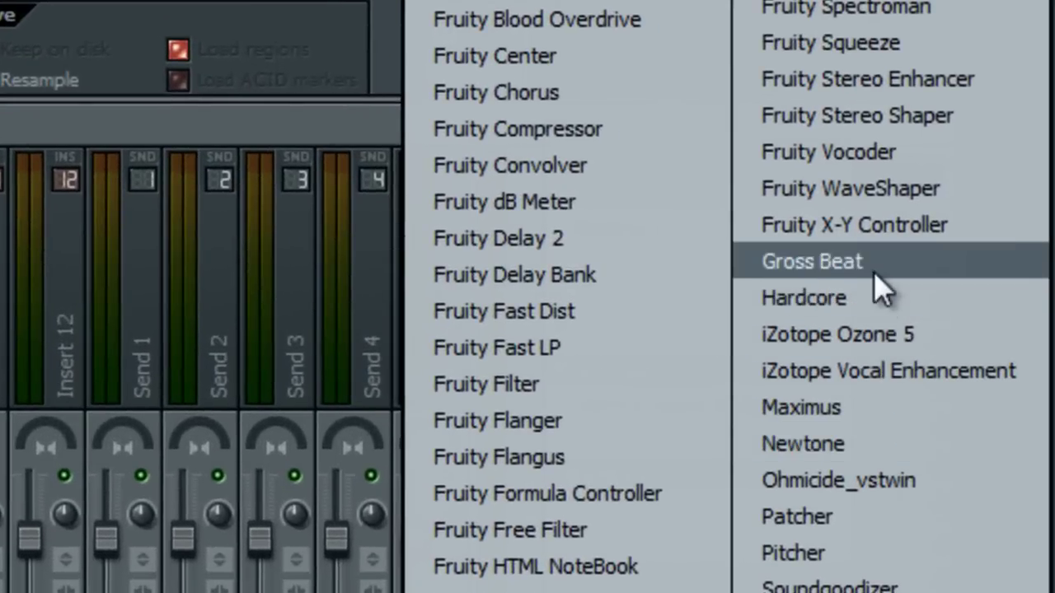
pyautogui.click(873, 264)
pyautogui.click(145, 500)
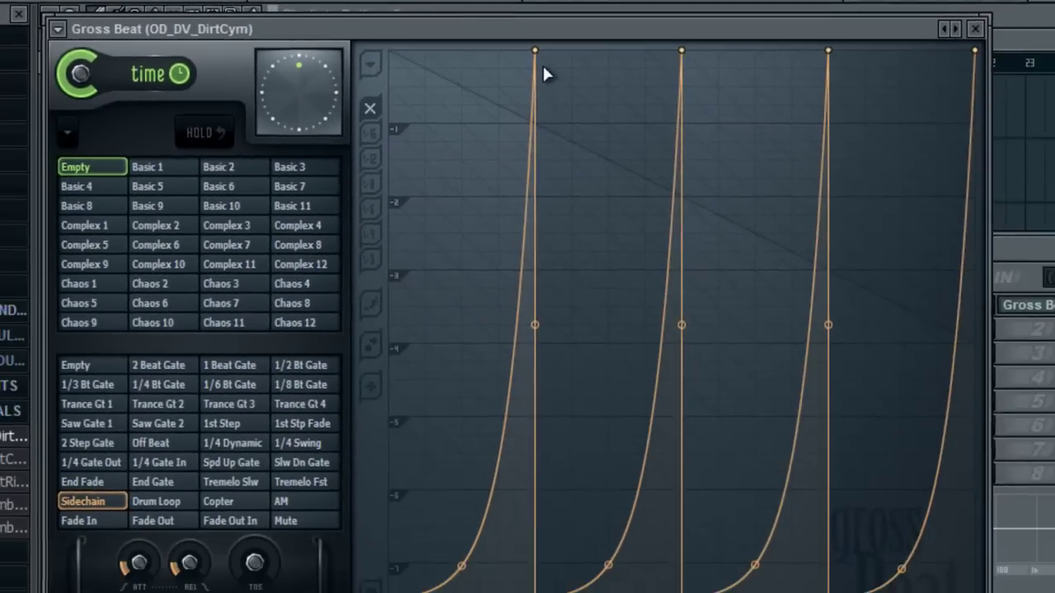
# Delete the peak and base points of the first and third Sidechain envelope divisions to form two longer rising curves.
pyautogui.rightClick(572, 267)
pyautogui.click(618, 308)
pyautogui.rightClick(534, 584)
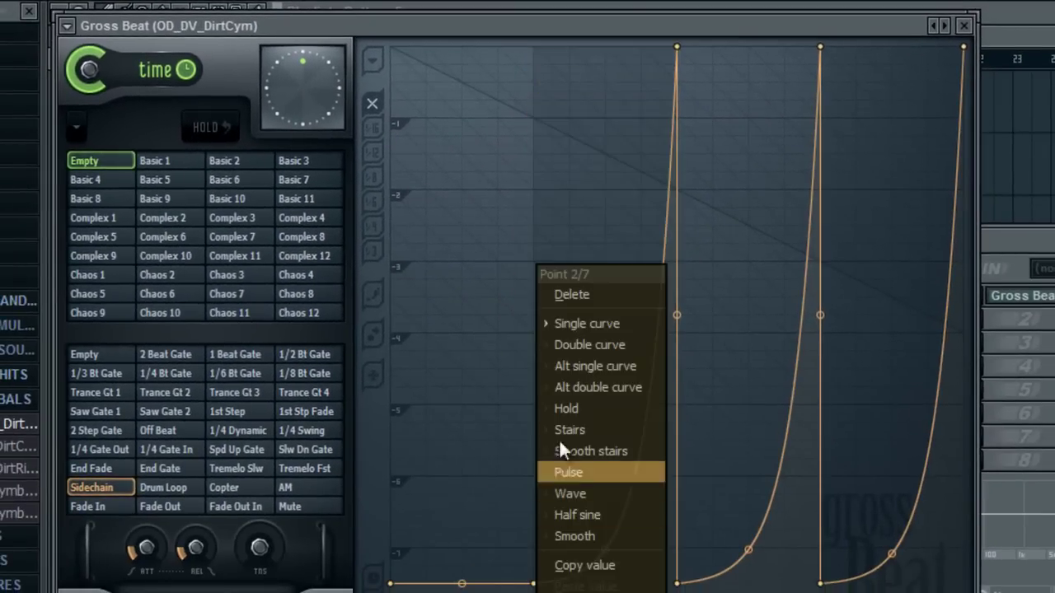
pyautogui.click(574, 295)
pyautogui.rightClick(824, 46)
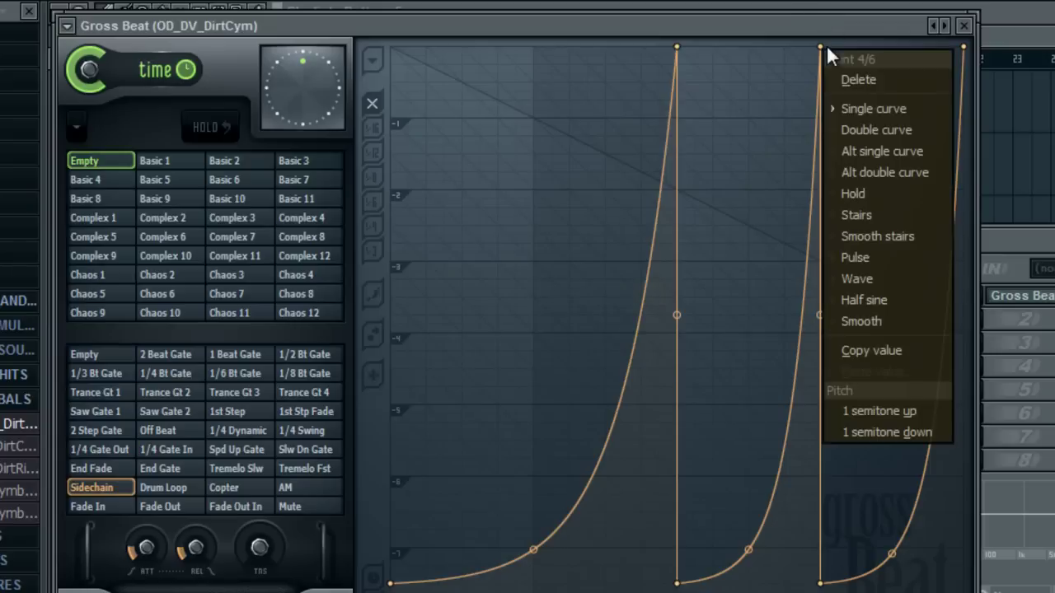
pyautogui.click(847, 78)
pyautogui.rightClick(821, 584)
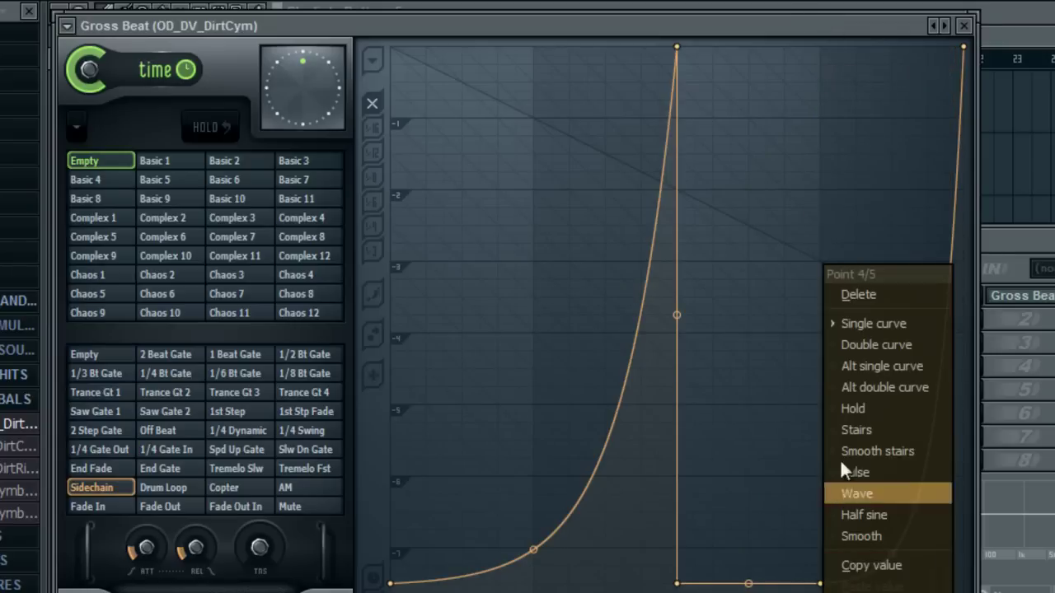
pyautogui.click(840, 291)
# Raise the tension points of both Sidechain envelope curves to make the ramps less steep, and close Gross Beat.
pyautogui.moveTo(534, 548); pyautogui.dragTo(548, 511)
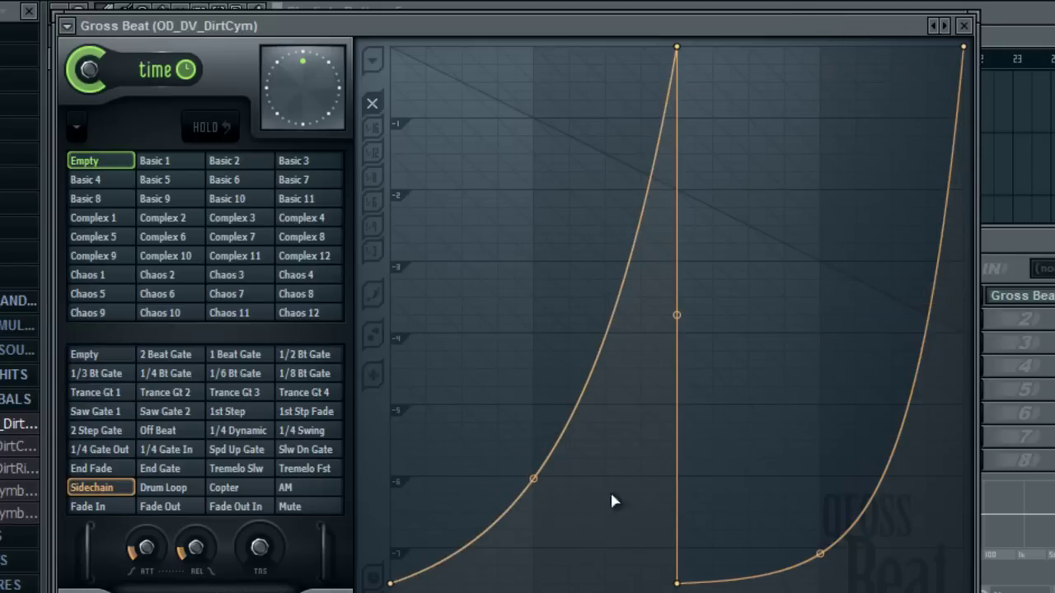
pyautogui.moveTo(815, 551); pyautogui.dragTo(820, 472)
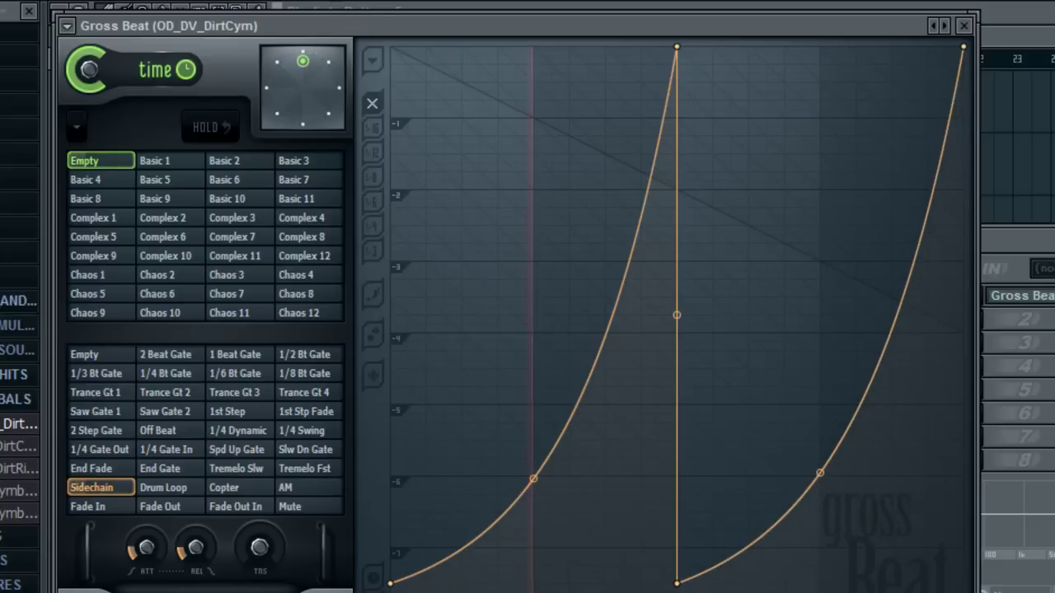
pyautogui.click(966, 28)
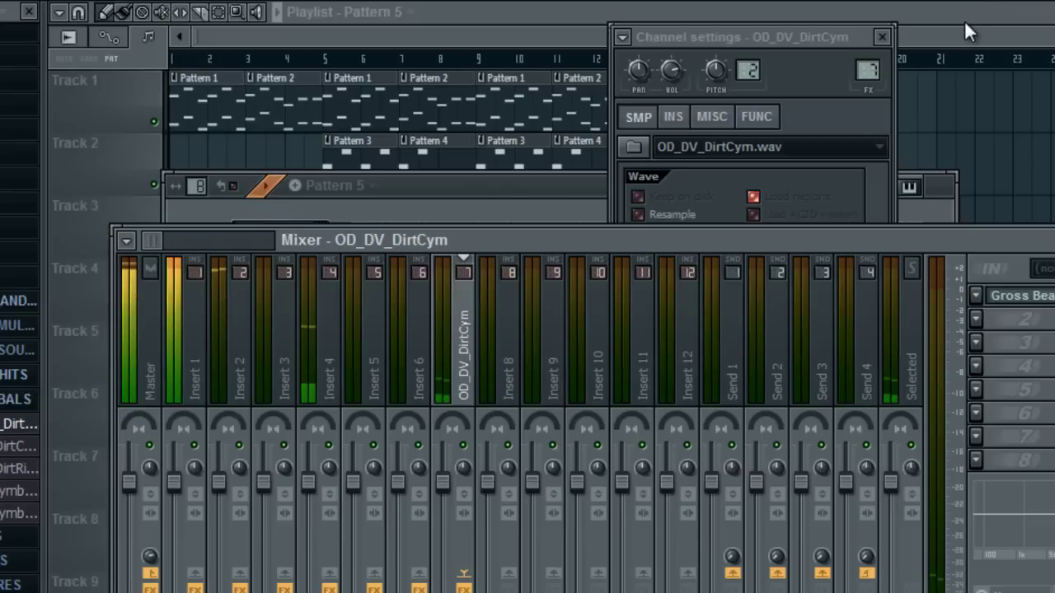
# Add a second OD_DV_DirtCym hit on step 17 of Pattern 5 and adjust that channel's volume.
pyautogui.press('F6')
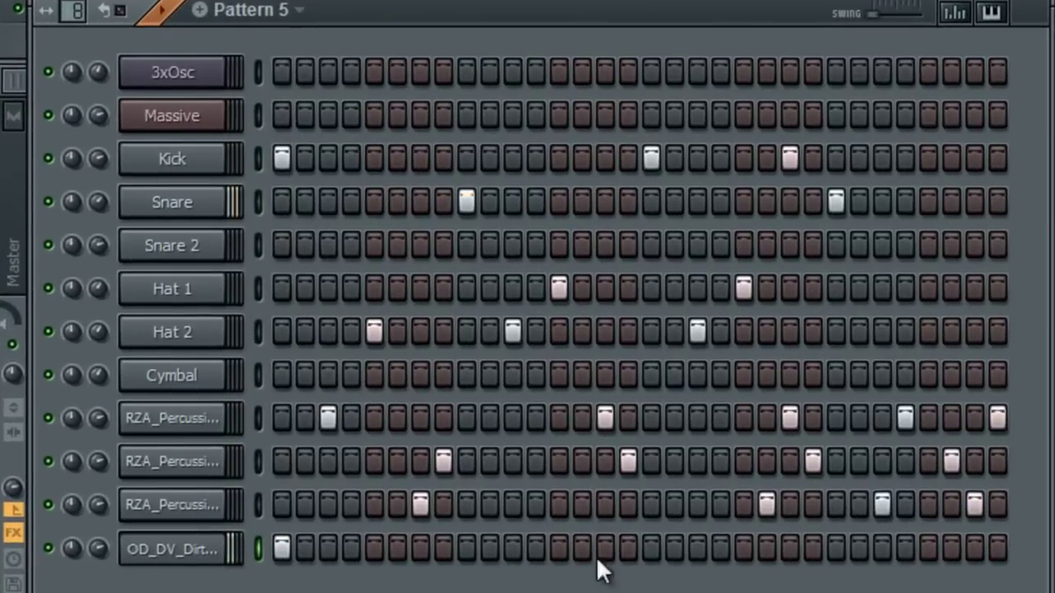
pyautogui.click(651, 549)
pyautogui.moveTo(96, 549)
pyautogui.mouseDown()
pyautogui.moveTo(104, 526)
pyautogui.moveTo(105, 552)
pyautogui.moveTo(109, 504)
pyautogui.moveTo(107, 541)
pyautogui.mouseUp()
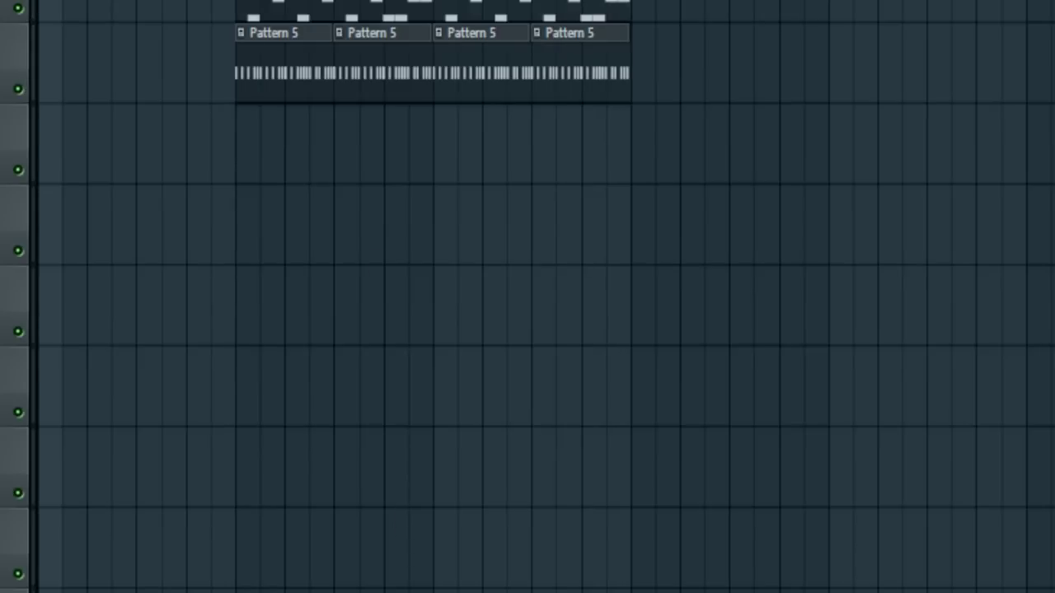
# Start a new empty pattern after Pattern 5 and insert an FL Keys channel above 3xOsc.
pyautogui.press('F6')
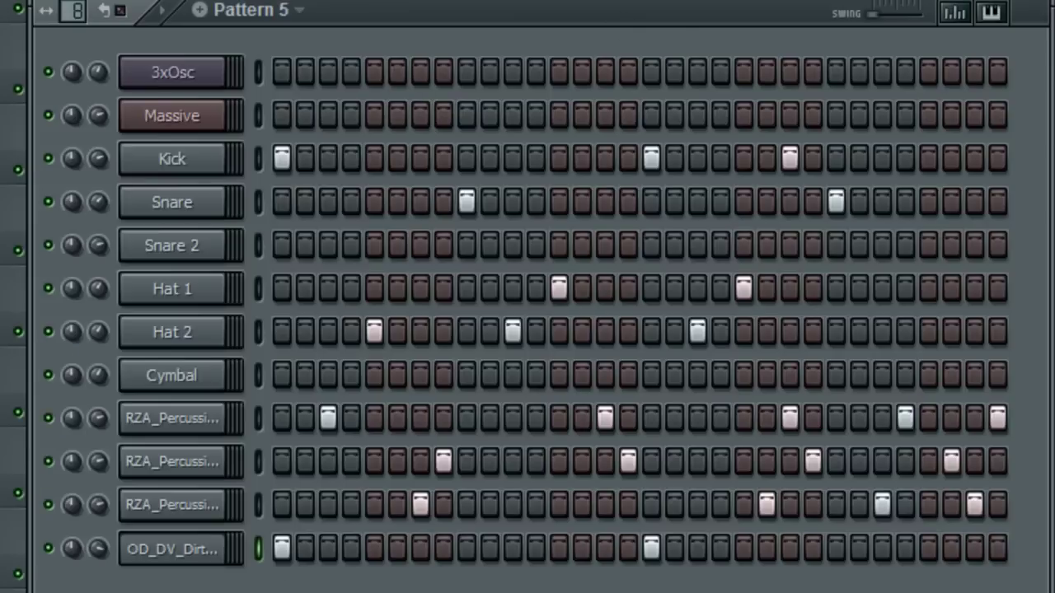
pyautogui.press('KP_Add')
pyautogui.rightClick(192, 70)
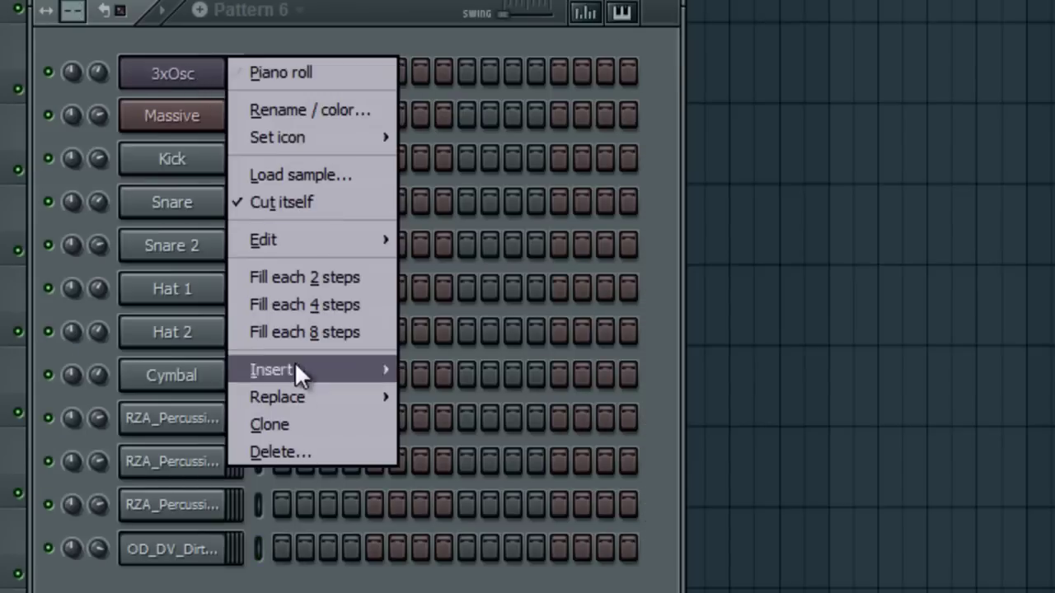
pyautogui.moveTo(289, 372)
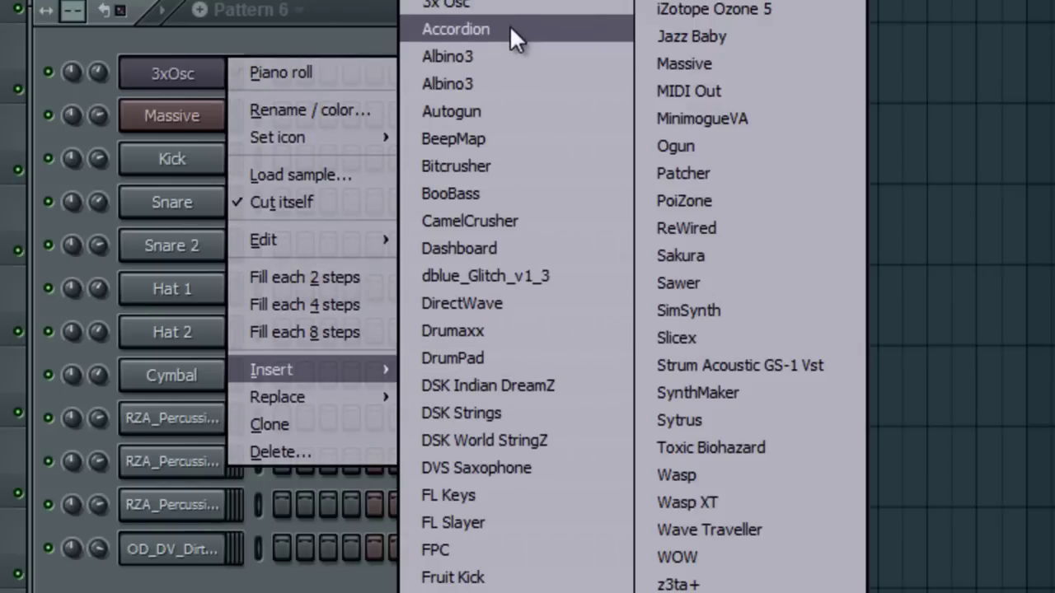
pyautogui.click(466, 496)
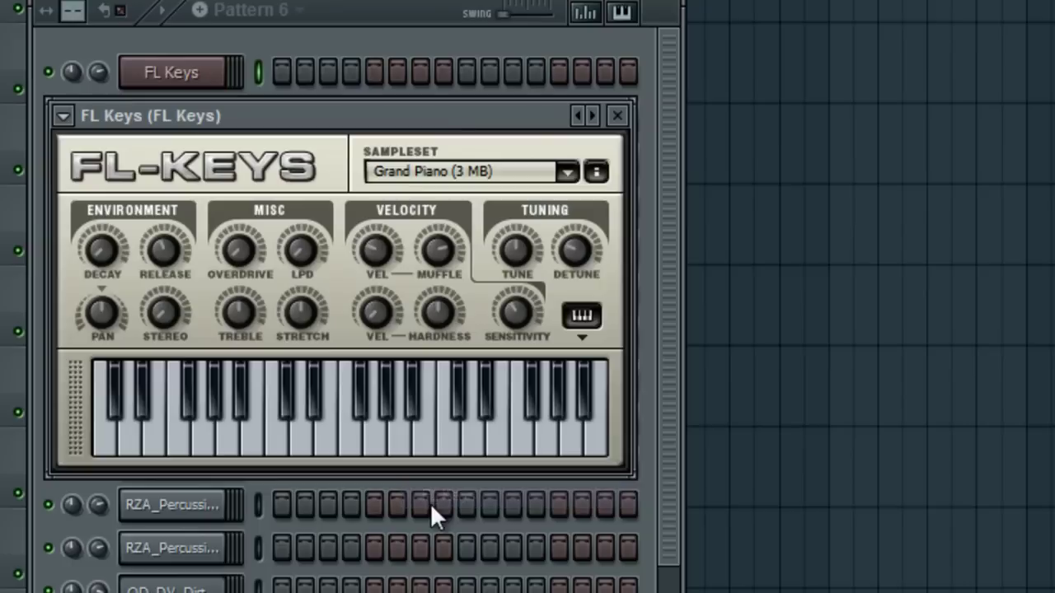
# Switch the FL Keys sample set to Piano (FL) and close the instrument window.
pyautogui.click(436, 171)
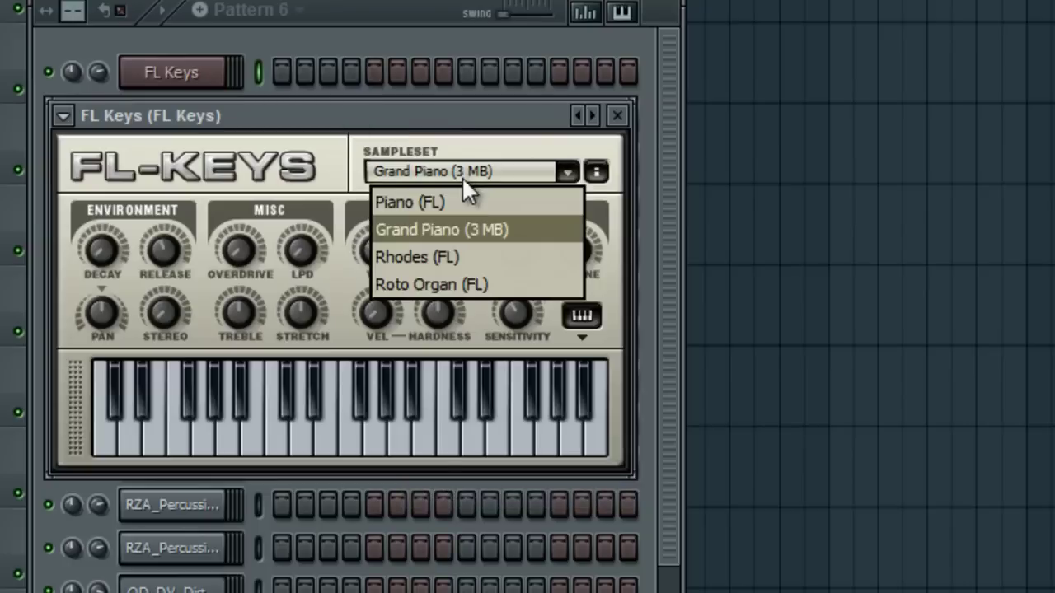
pyautogui.click(451, 200)
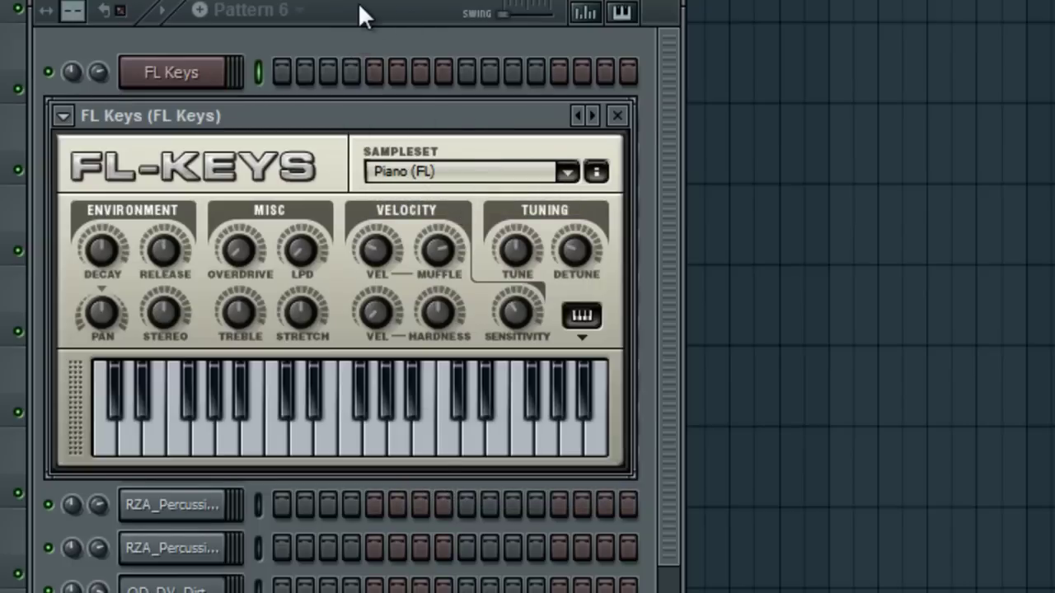
pyautogui.press('Escape')
# Open the piano roll of the FL Keys channel and look over its notes.
pyautogui.rightClick(161, 72)
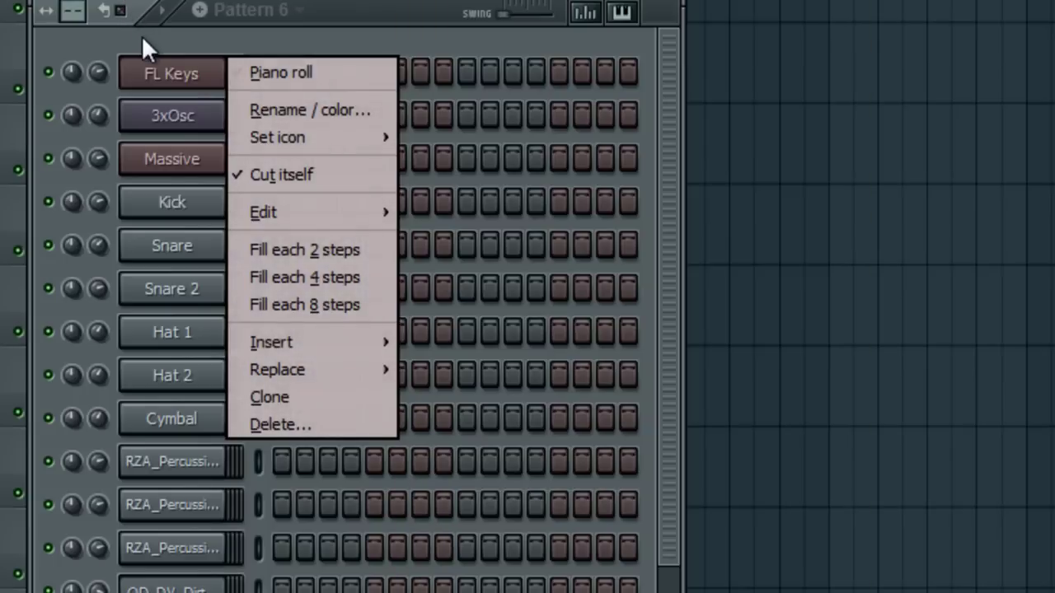
pyautogui.click(143, 39)
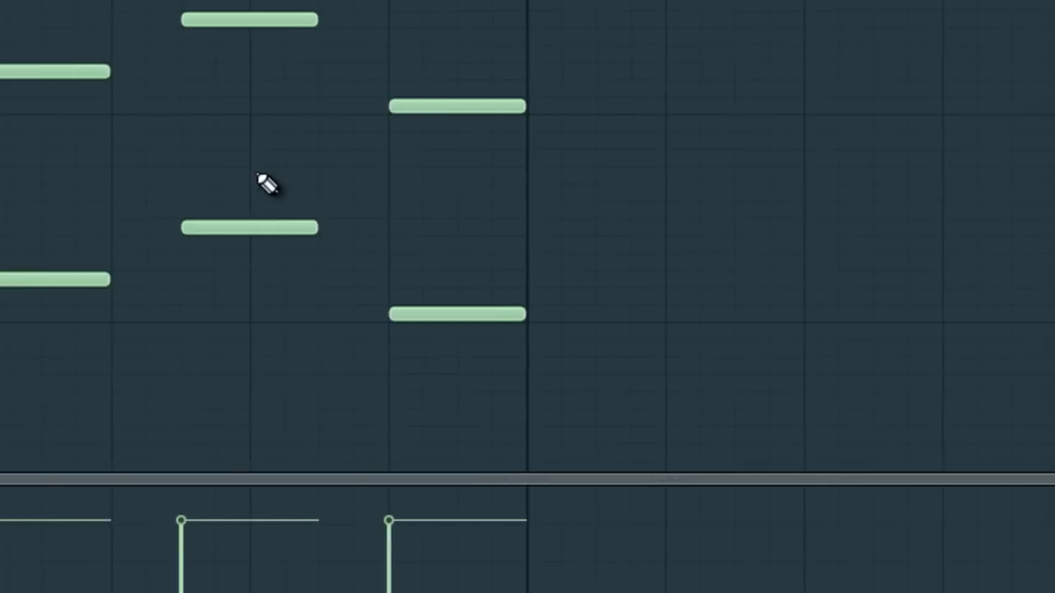
pyautogui.scroll(-3, 266, 184)
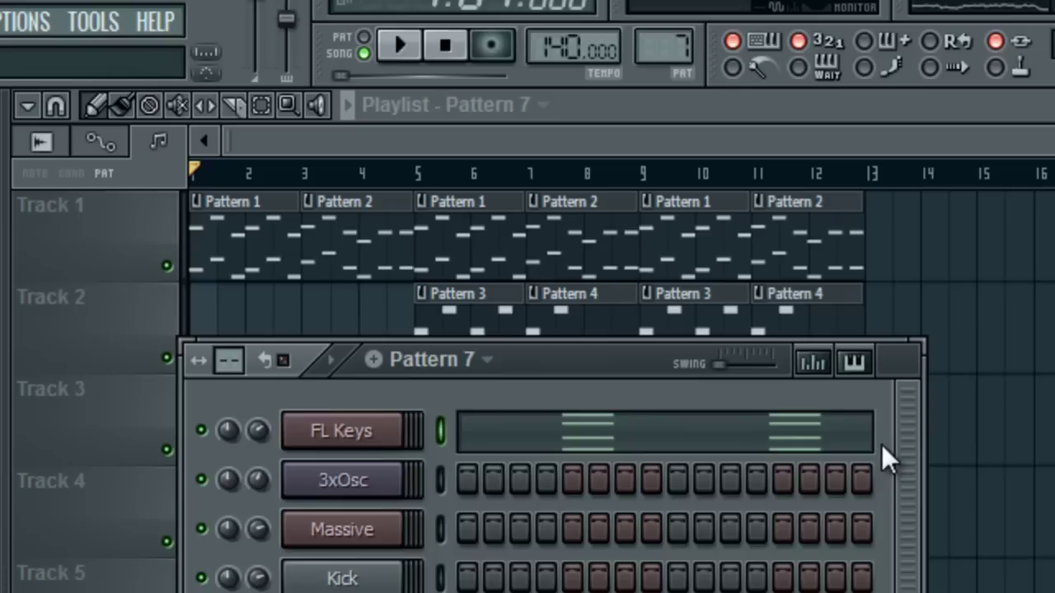
# Route the FL Keys channel to mixer track 8 and load Fruity Reeverb on that track.
pyautogui.click(402, 433)
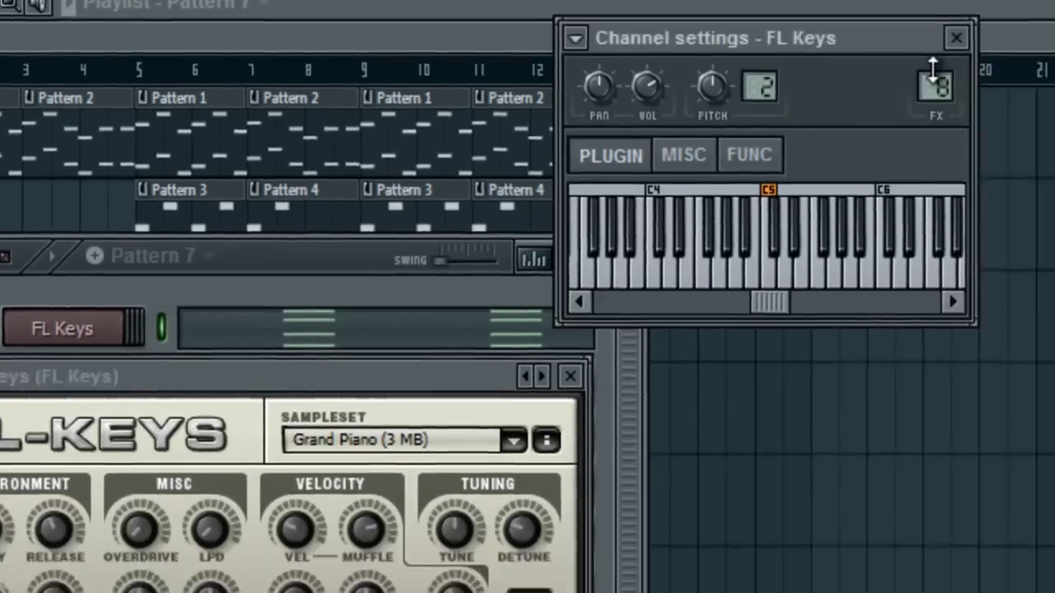
pyautogui.click(937, 86)
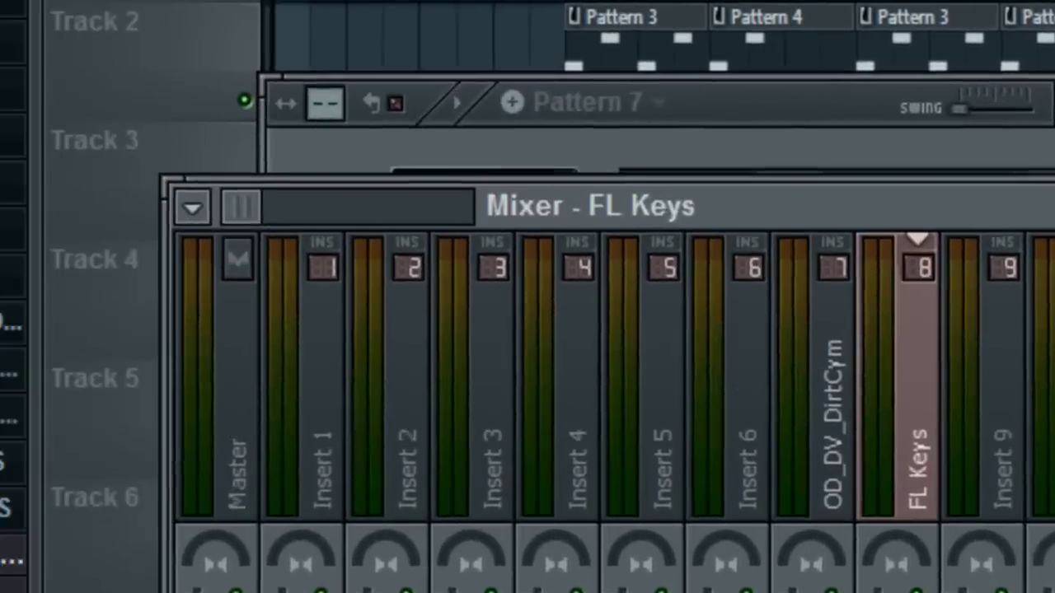
pyautogui.click(718, 247)
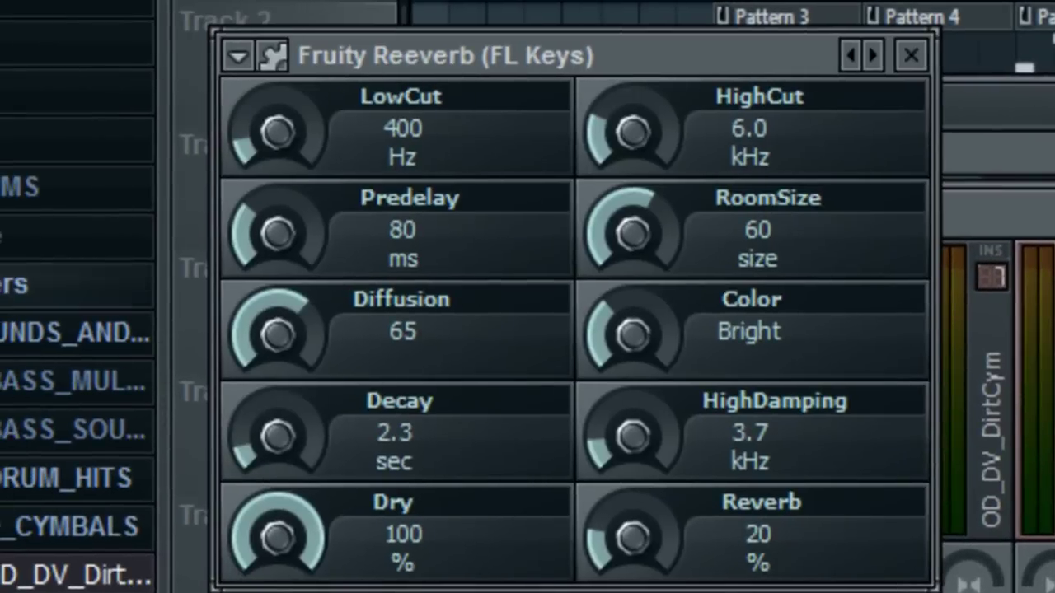
pyautogui.click(240, 55)
pyautogui.moveTo(362, 193)
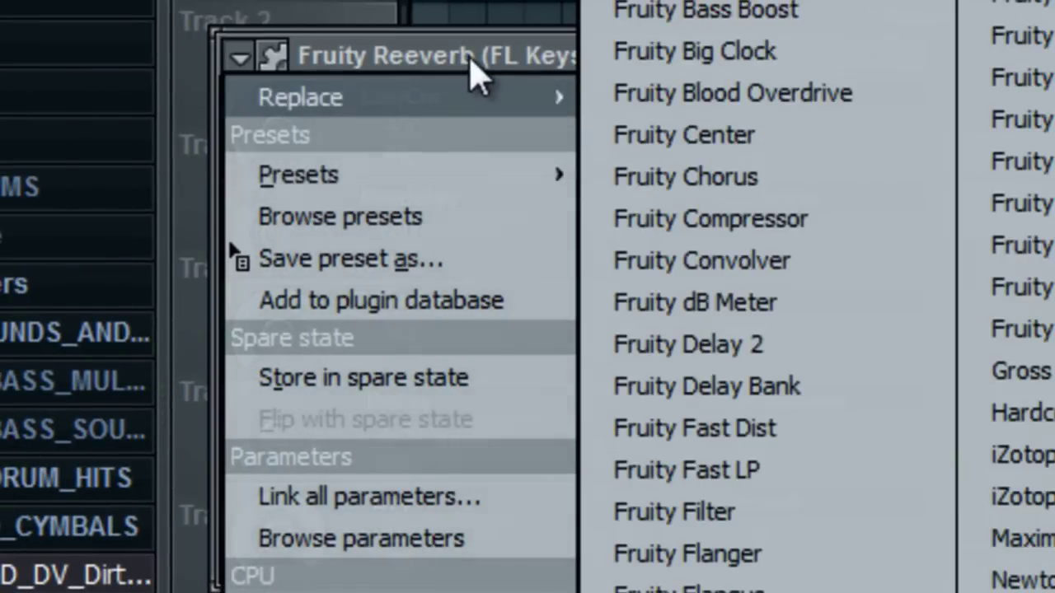
pyautogui.click(471, 66)
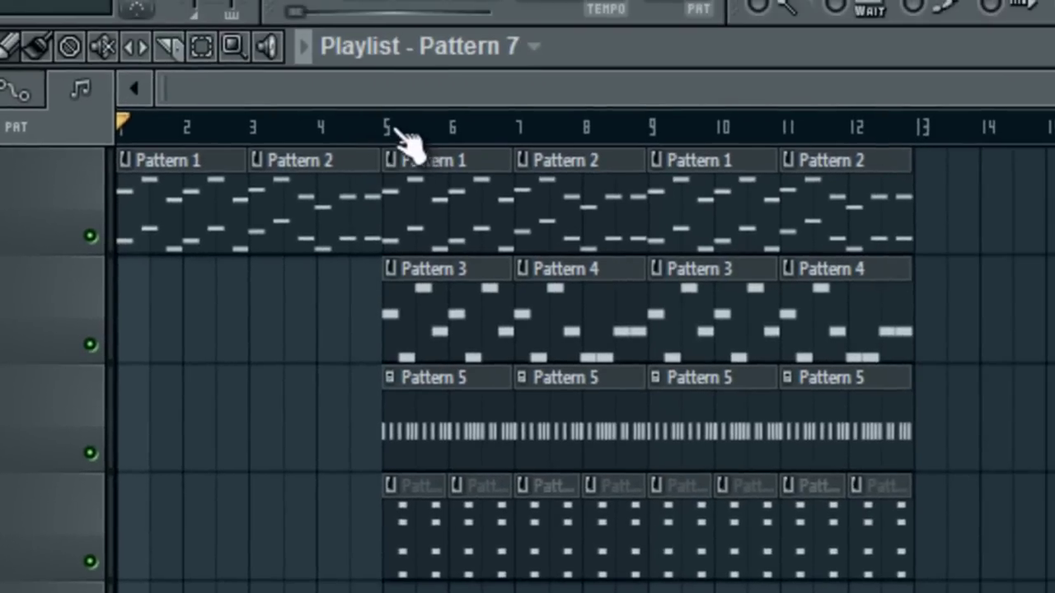
# Play the song arrangement from bar 5 to check the added keys, and return to the start.
pyautogui.click(394, 128)
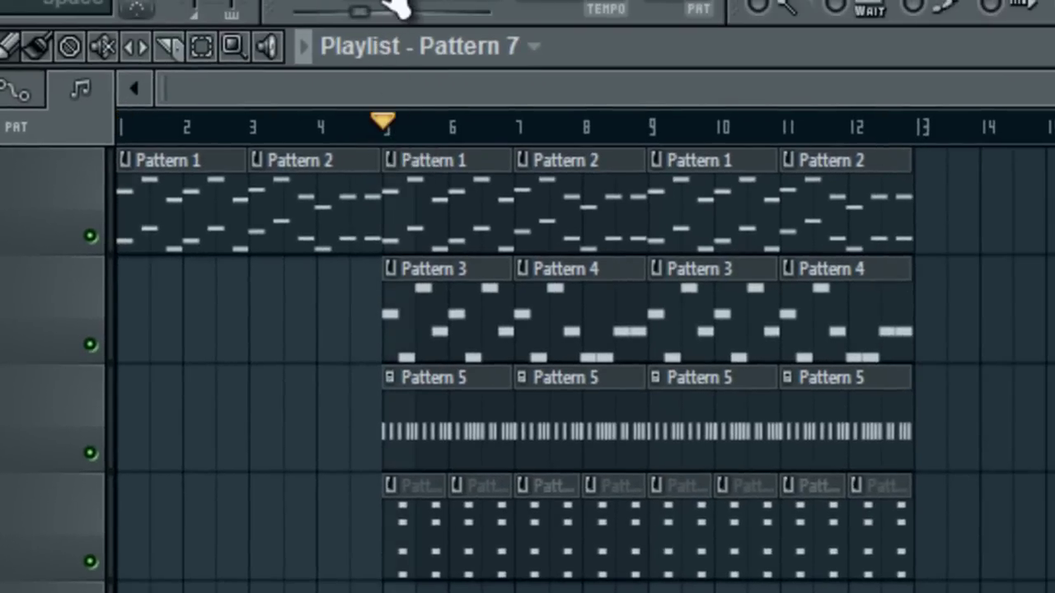
pyautogui.press('space')
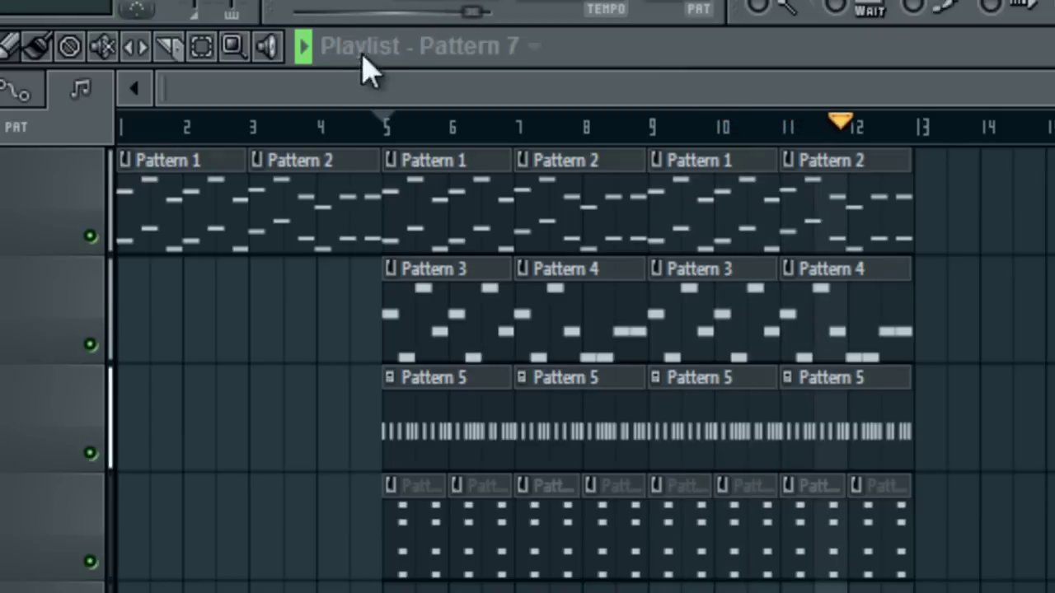
pyautogui.press('space')
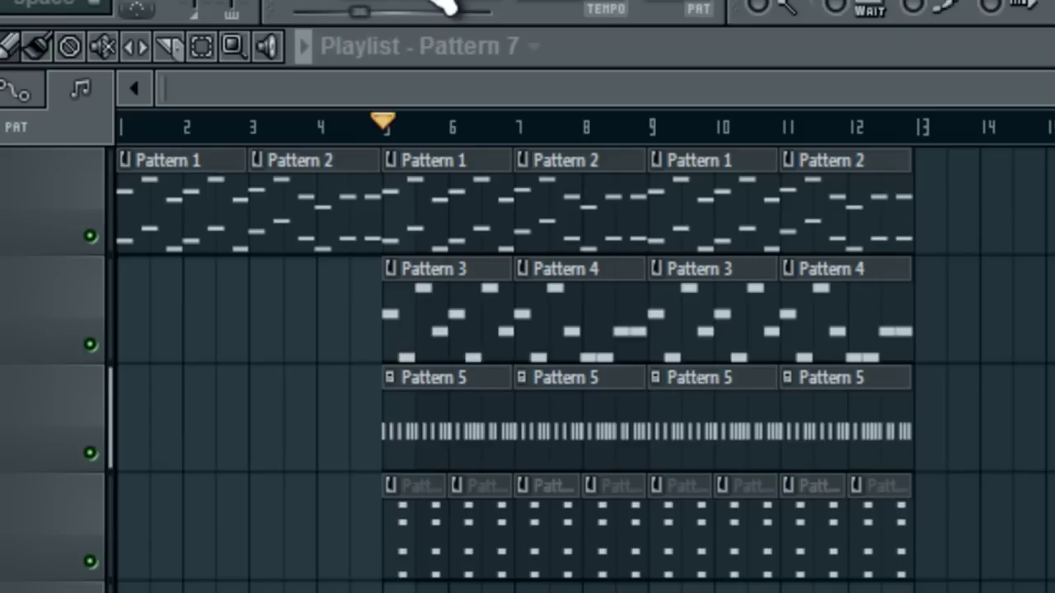
pyautogui.press('Home')
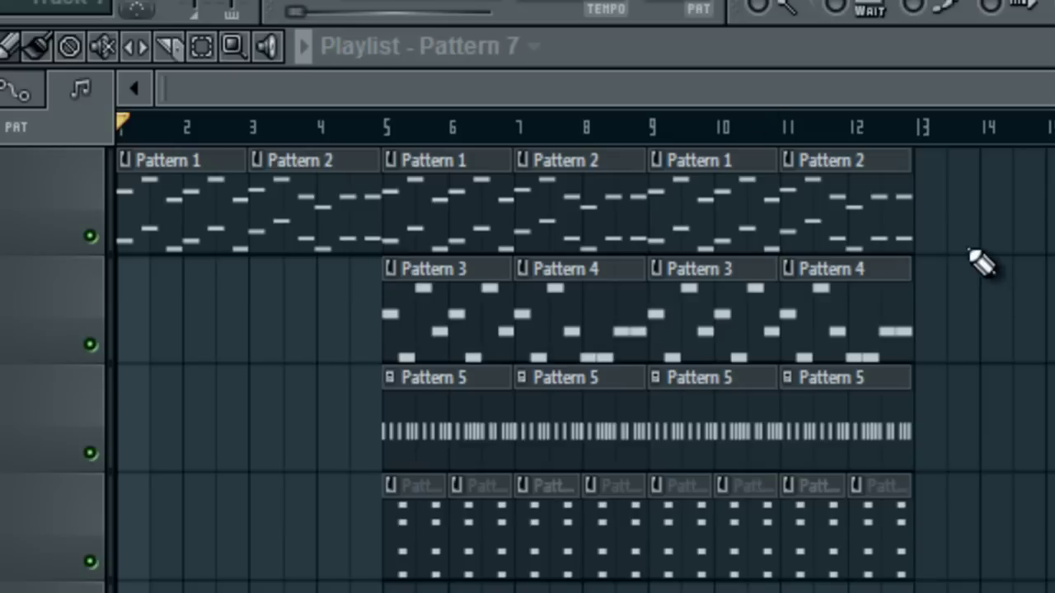
# Start Pattern 8 and insert a second Massive channel above FL Keys.
pyautogui.press('F6')
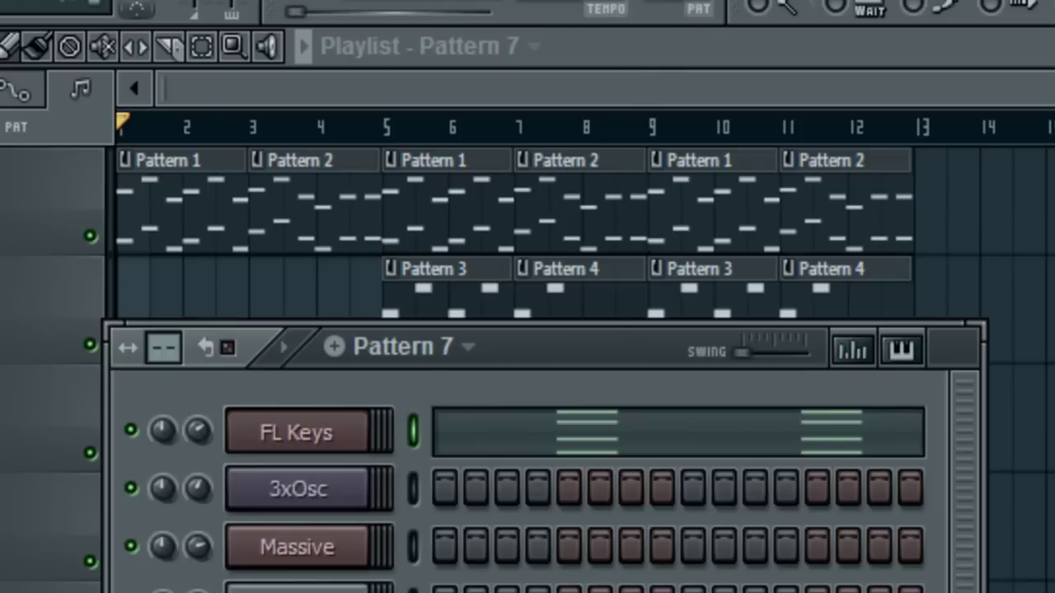
pyautogui.press('KP_Add')
pyautogui.rightClick(350, 449)
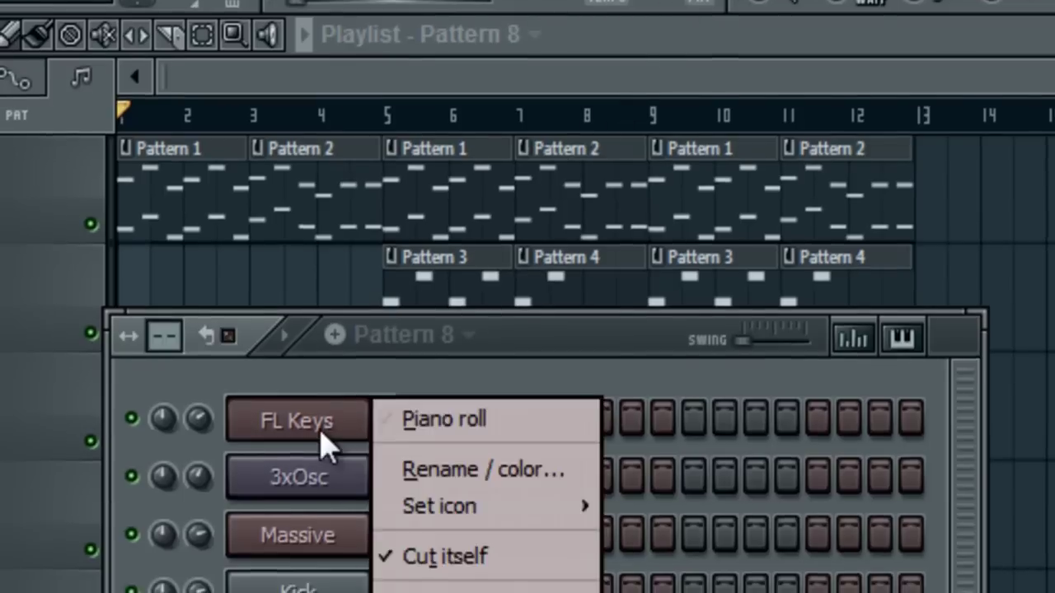
pyautogui.moveTo(465, 592)
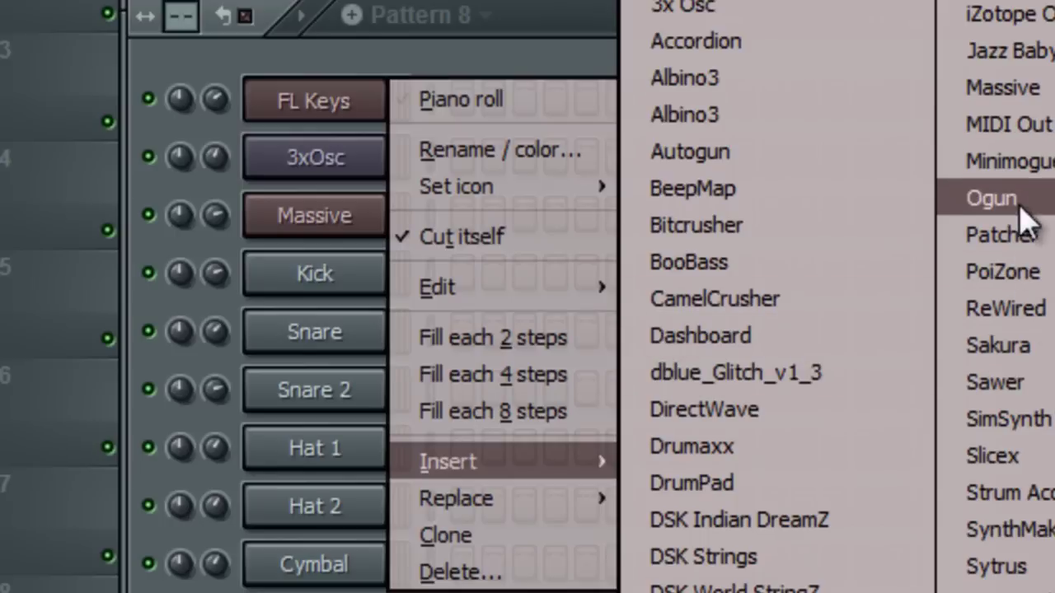
pyautogui.click(1007, 88)
# Reposition the Massive #2 window so its controls are reachable and switch off its oscillators.
pyautogui.moveTo(783, 245); pyautogui.dragTo(573, 511)
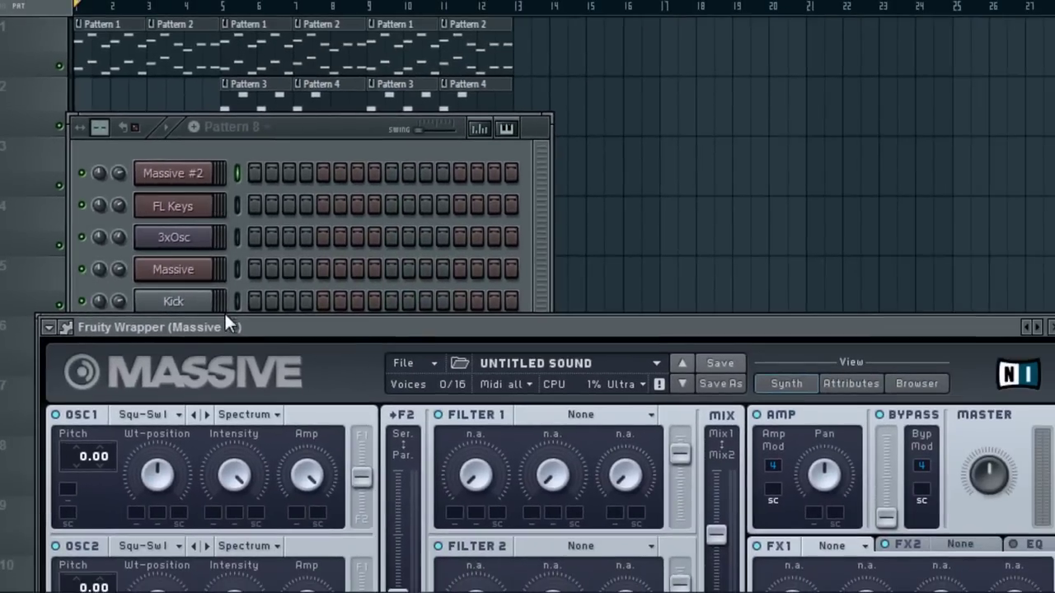
pyautogui.moveTo(225, 317); pyautogui.dragTo(244, 0)
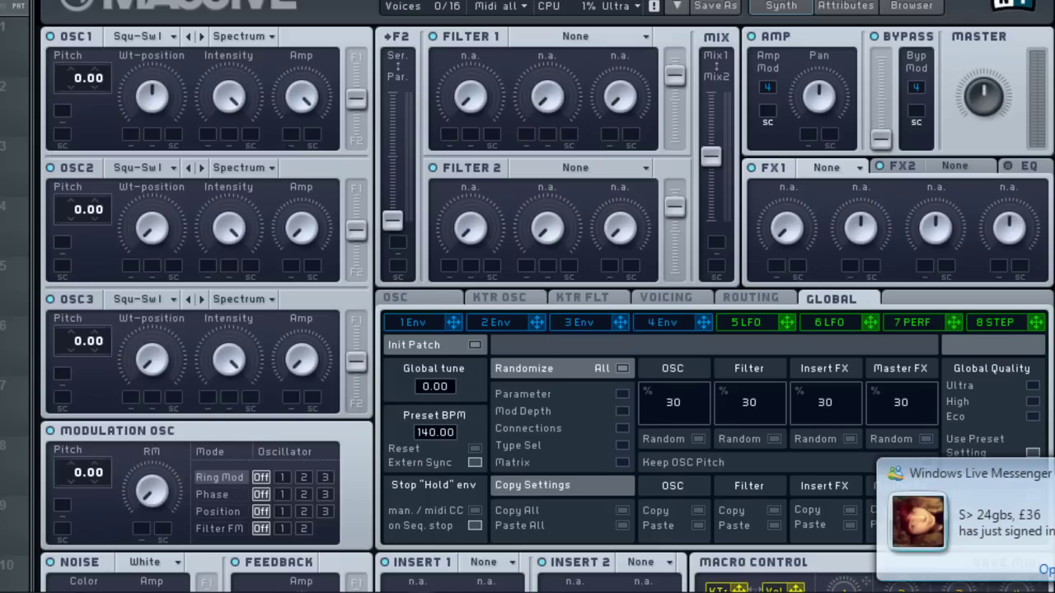
pyautogui.click(43, 2)
pyautogui.click(71, 291)
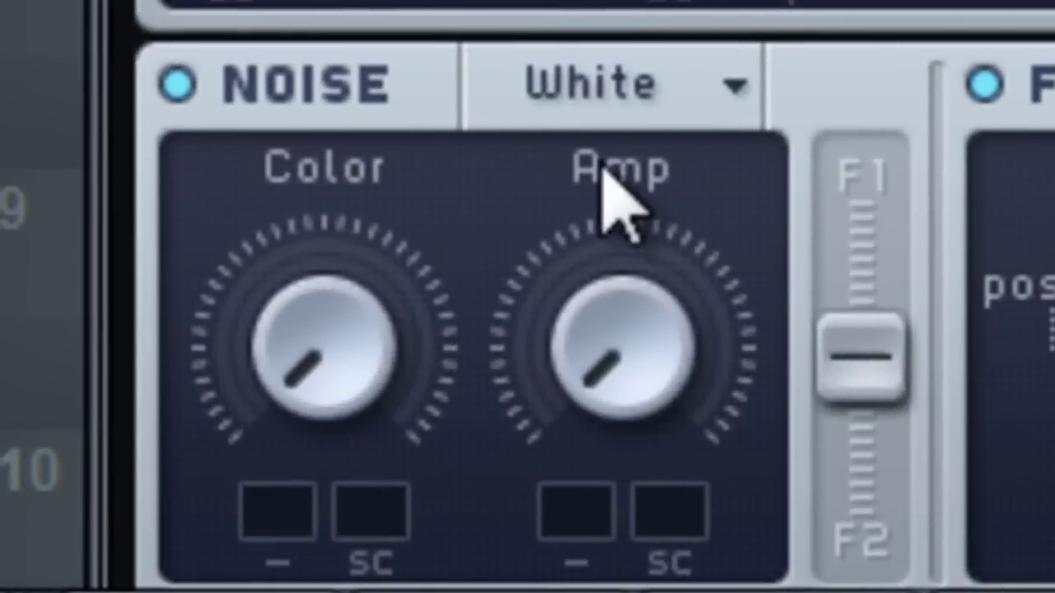
# Set the Massive #2 noise source to Bright with its amp at about half, and assign Envelope 1 to noise Color.
pyautogui.click(607, 78)
pyautogui.click(648, 33)
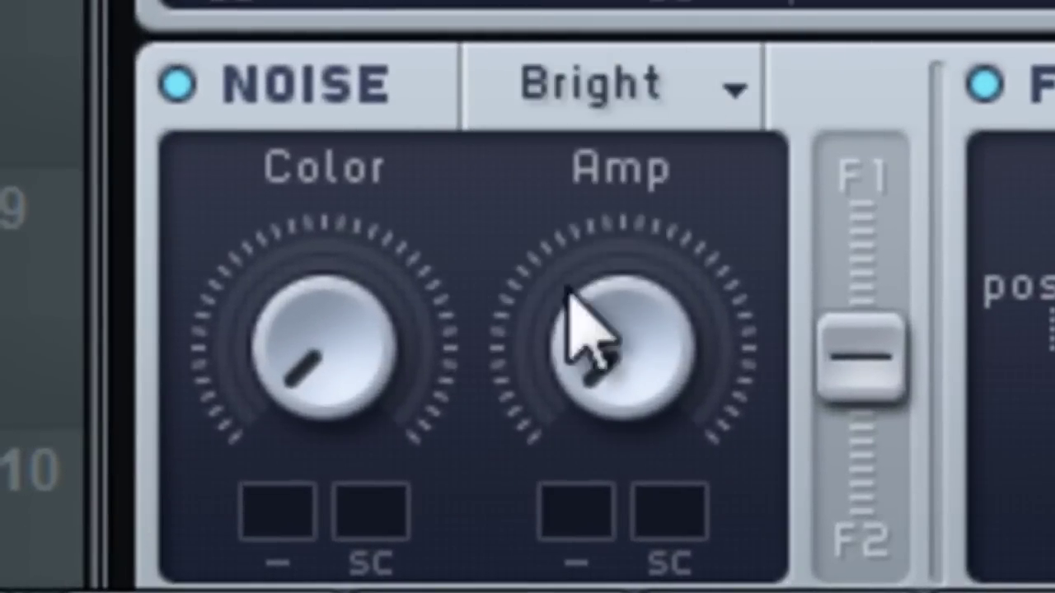
pyautogui.moveTo(565, 370); pyautogui.dragTo(591, 3)
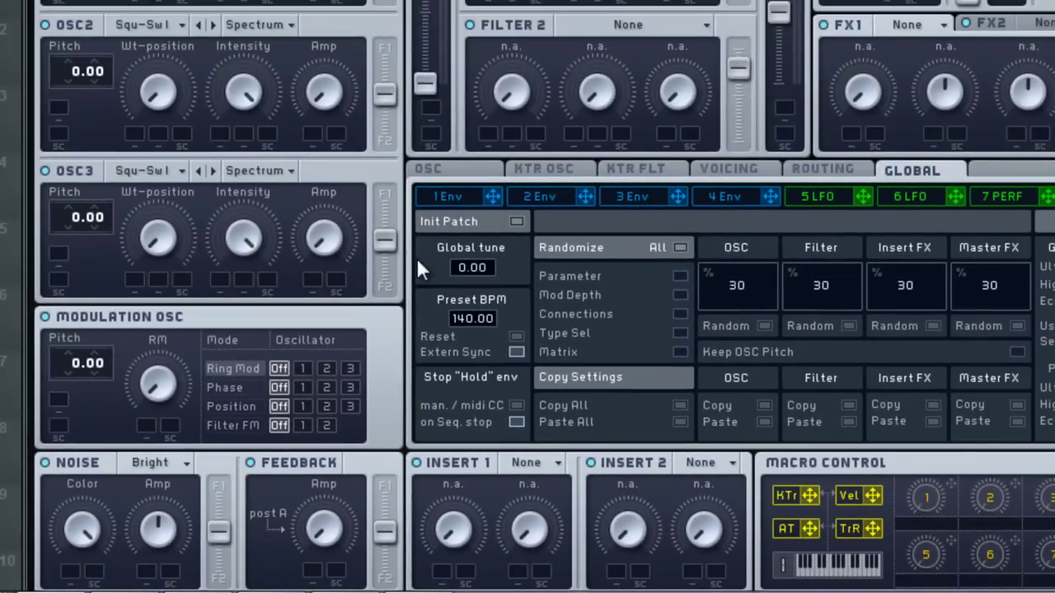
pyautogui.click(474, 202)
pyautogui.moveTo(492, 196); pyautogui.dragTo(71, 544)
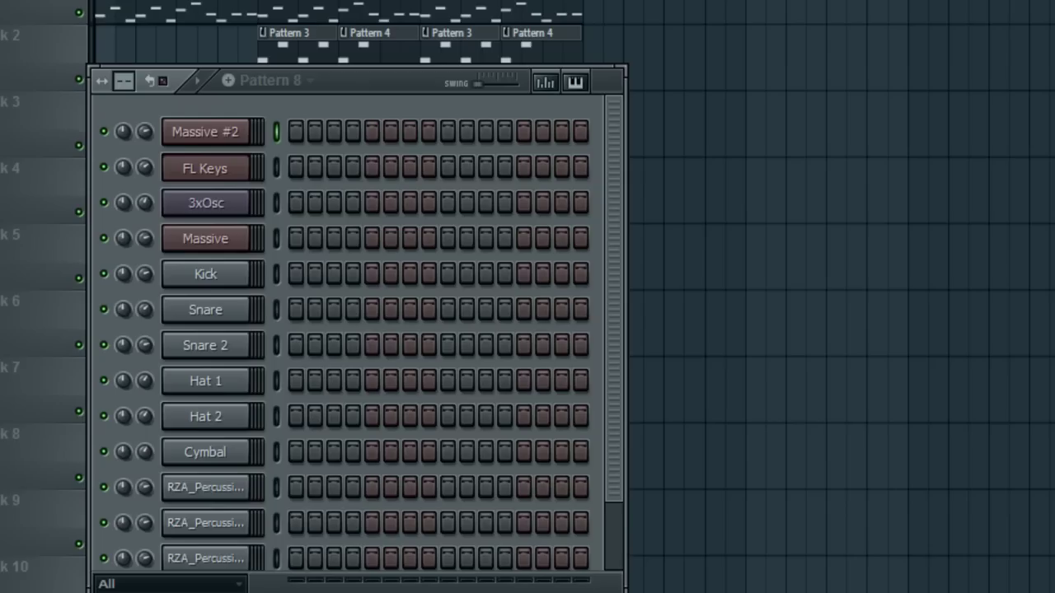
# Draw a two-bar C5 note at the start of Massive #2's piano roll in Pattern 8.
pyautogui.rightClick(247, 125)
pyautogui.click(287, 132)
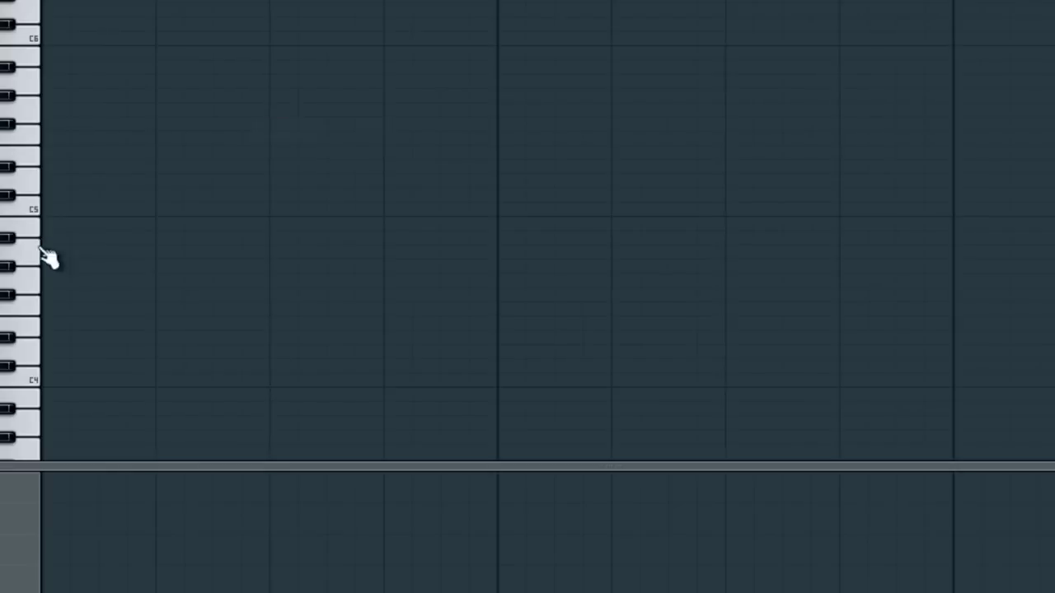
pyautogui.moveTo(47, 193); pyautogui.dragTo(956, 236)
pyautogui.scroll(-2, 853, 251)
pyautogui.scroll(-1, 853, 251)
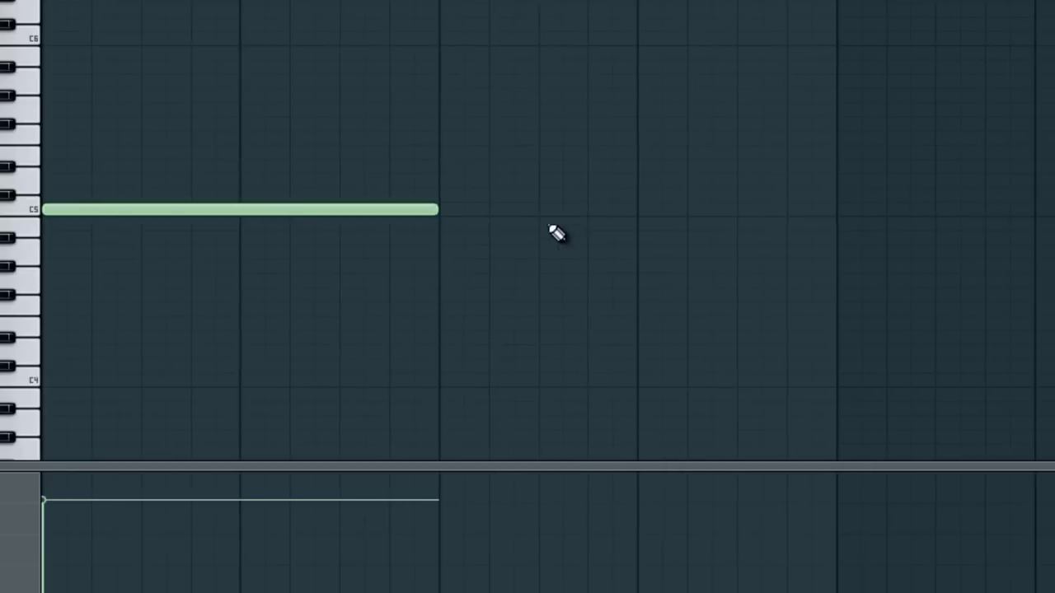
# Play Pattern 8 and set the Massive #2 noise Color to minimum with full upward modulation from Envelope 1.
pyautogui.press('space')
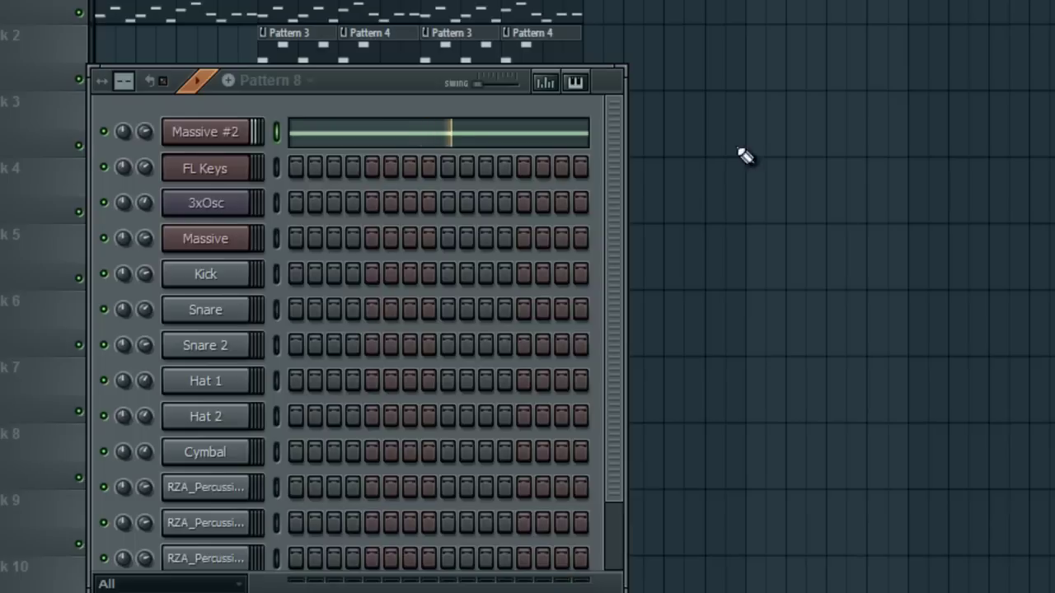
pyautogui.click(250, 238)
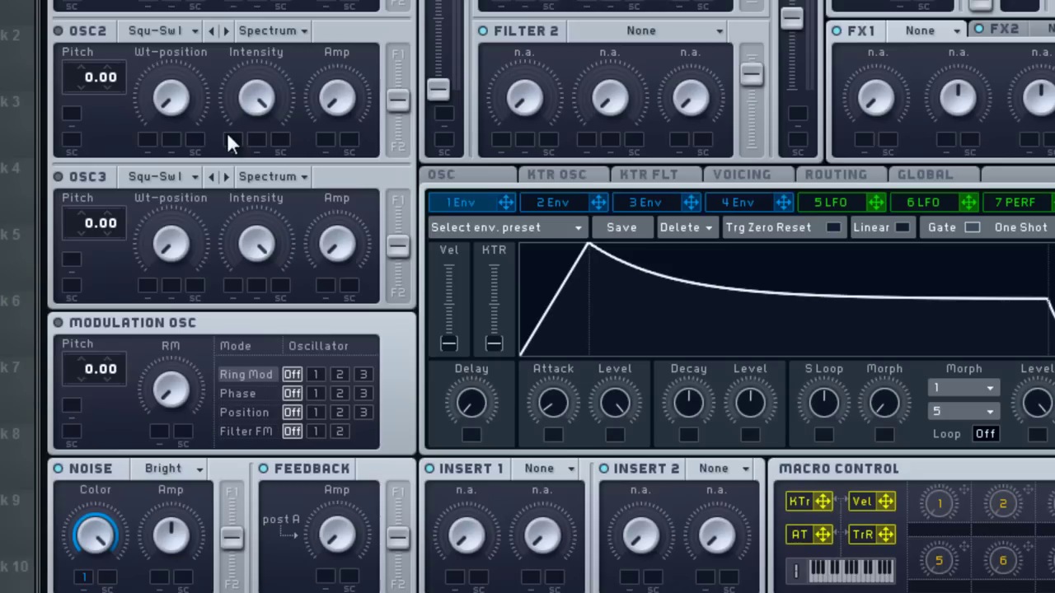
pyautogui.moveTo(83, 576); pyautogui.dragTo(73, 192)
# Raise the decay level of Envelope 1 to maximum and lengthen its attack to form a slow ramp.
pyautogui.click(739, 202)
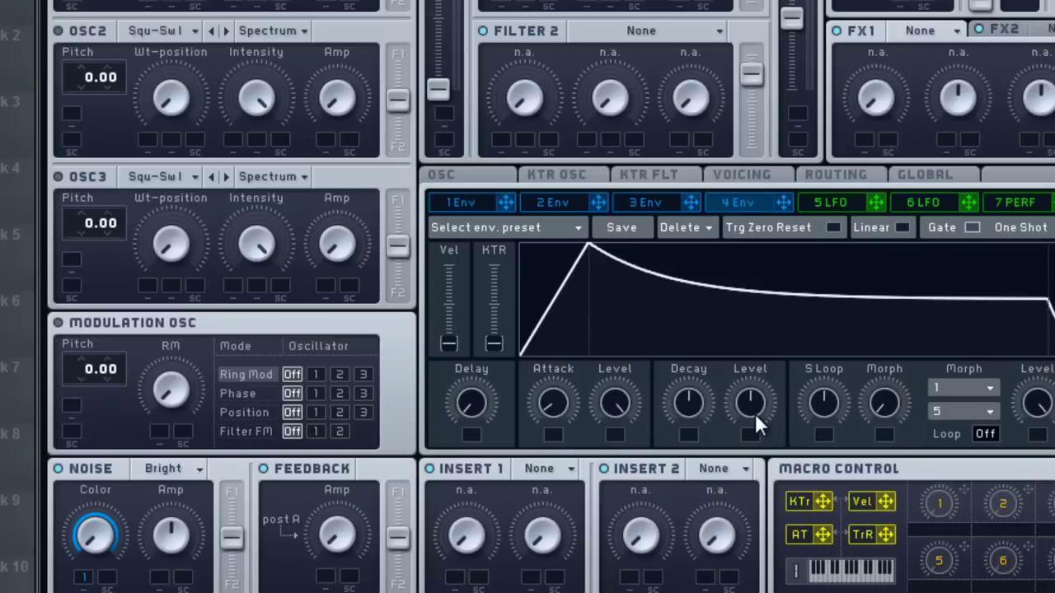
pyautogui.moveTo(750, 407); pyautogui.dragTo(748, 418)
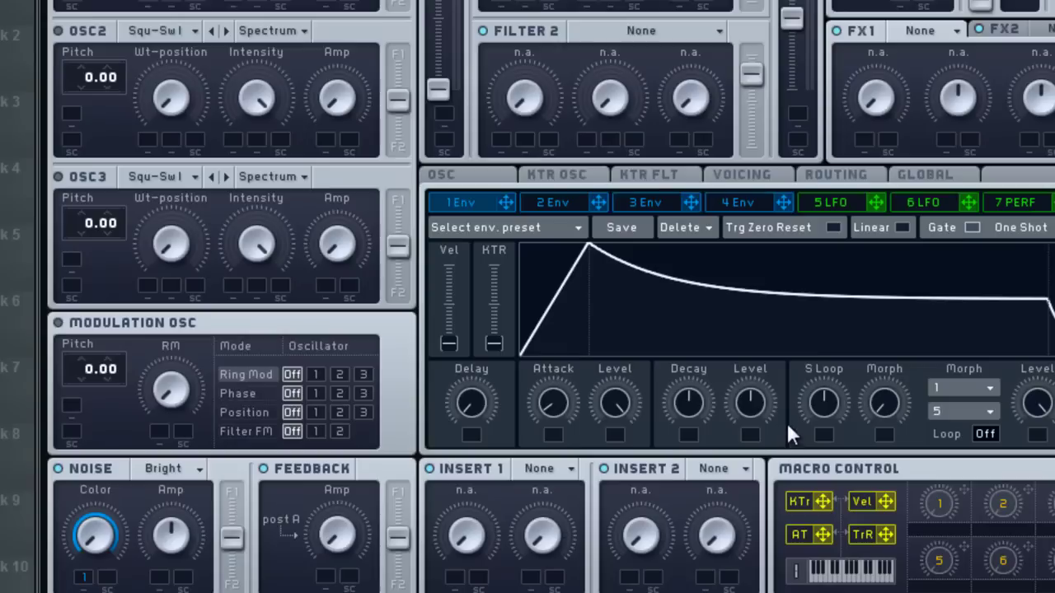
pyautogui.moveTo(753, 402); pyautogui.dragTo(746, 280)
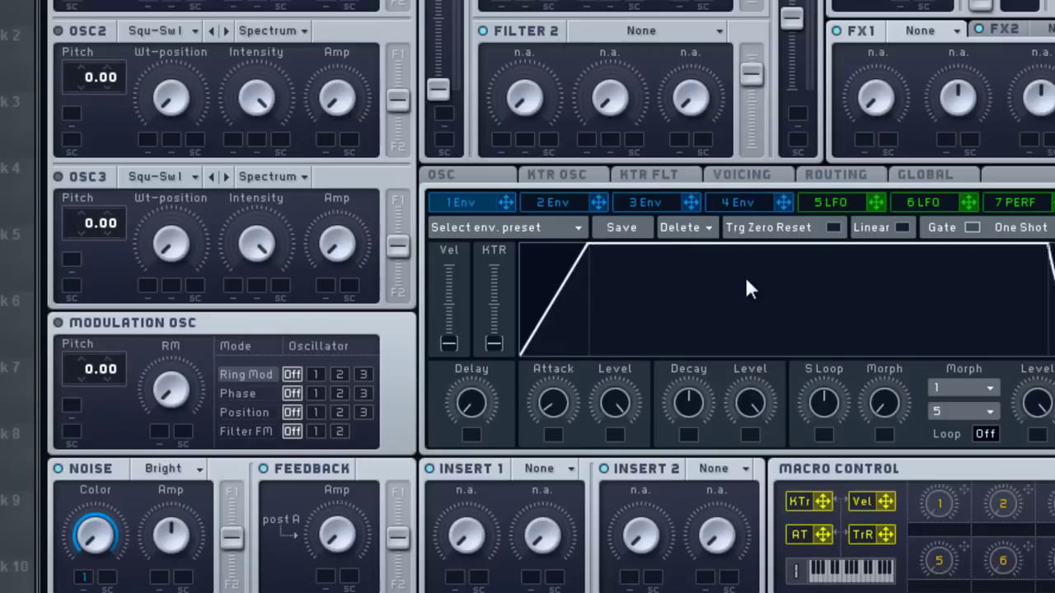
pyautogui.moveTo(542, 422); pyautogui.dragTo(549, 174)
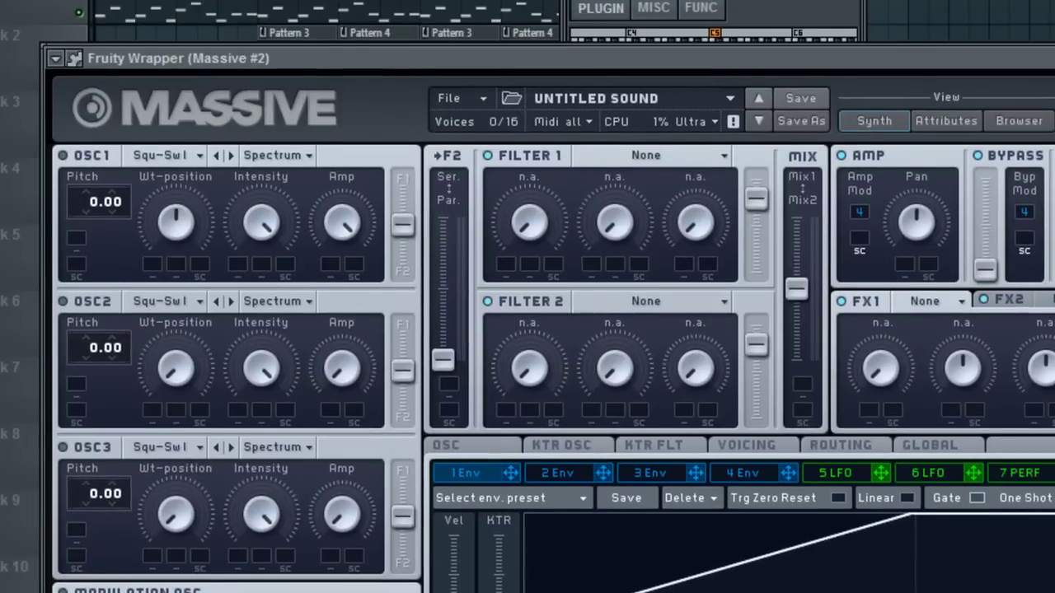
# Lengthen the C5 note in Massive #2's piano roll to four bars and place Pattern 8 at bar 13 on the fifth playlist track.
pyautogui.press('space')
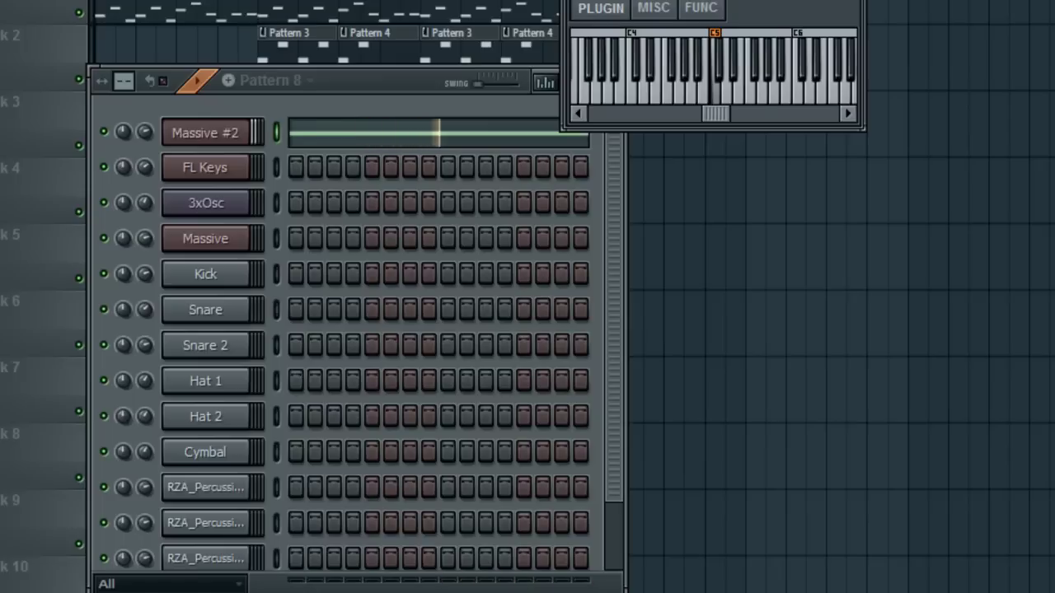
pyautogui.rightClick(254, 126)
pyautogui.click(281, 130)
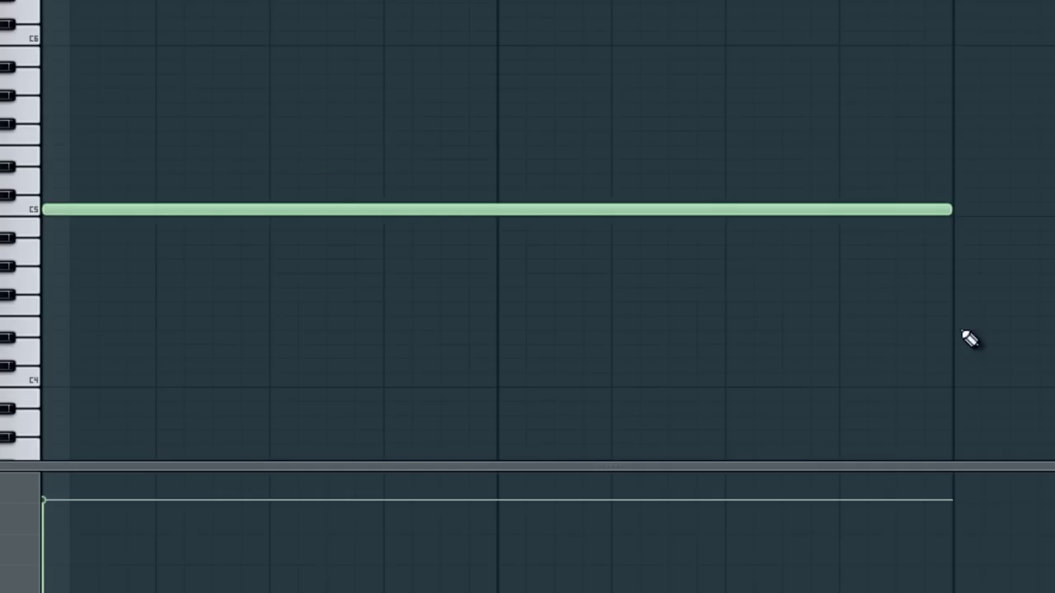
pyautogui.scroll(-4, 969, 339)
pyautogui.moveTo(458, 208); pyautogui.dragTo(866, 228)
pyautogui.press('space')
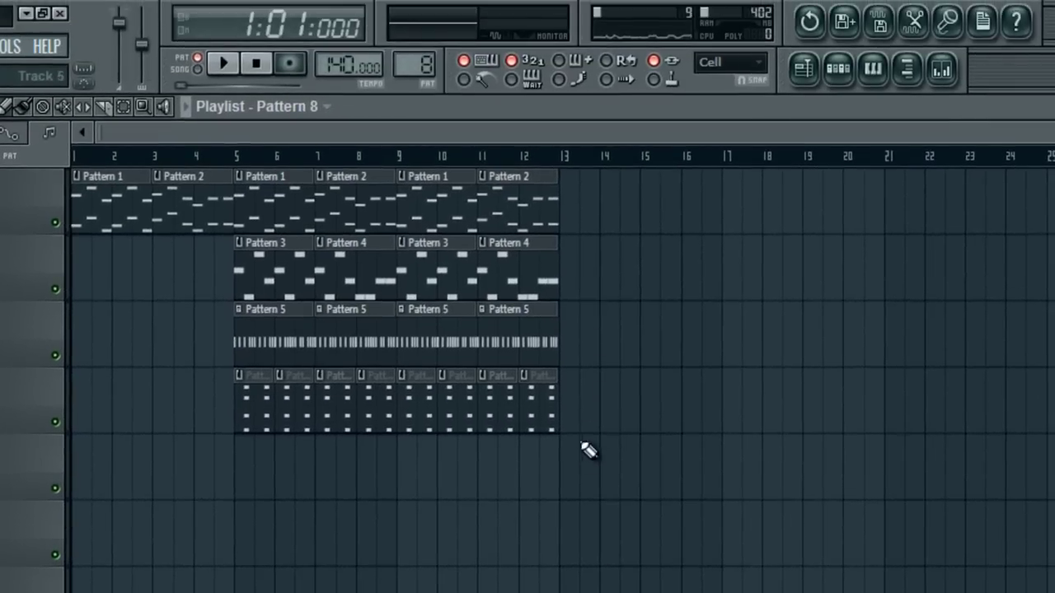
pyautogui.click(582, 445)
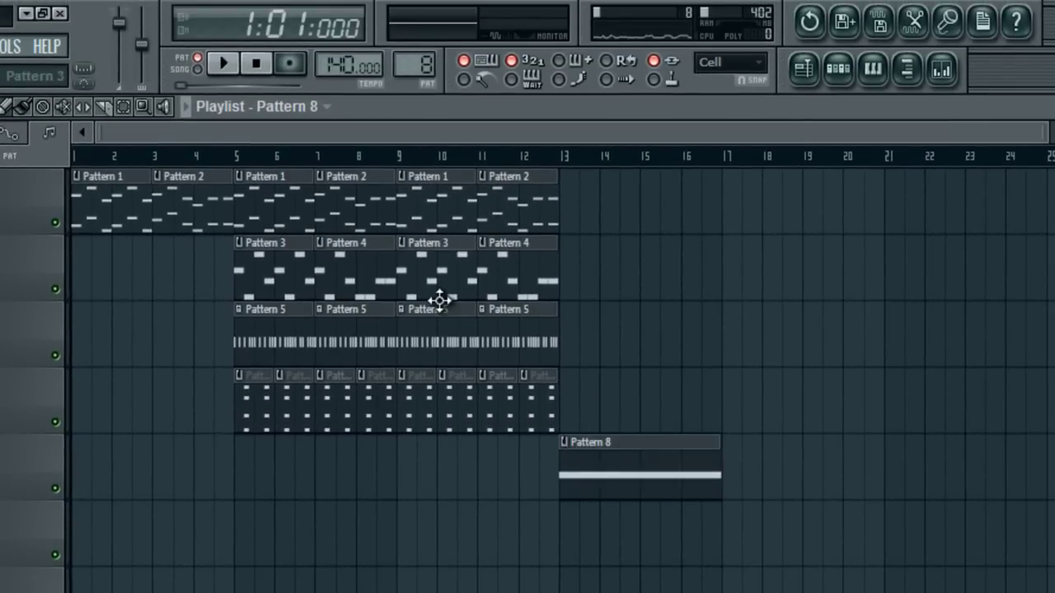
# Place Pattern 1 at bar 13 and Pattern 2 at bar 15 on the first playlist track.
pyautogui.doubleClick(276, 219)
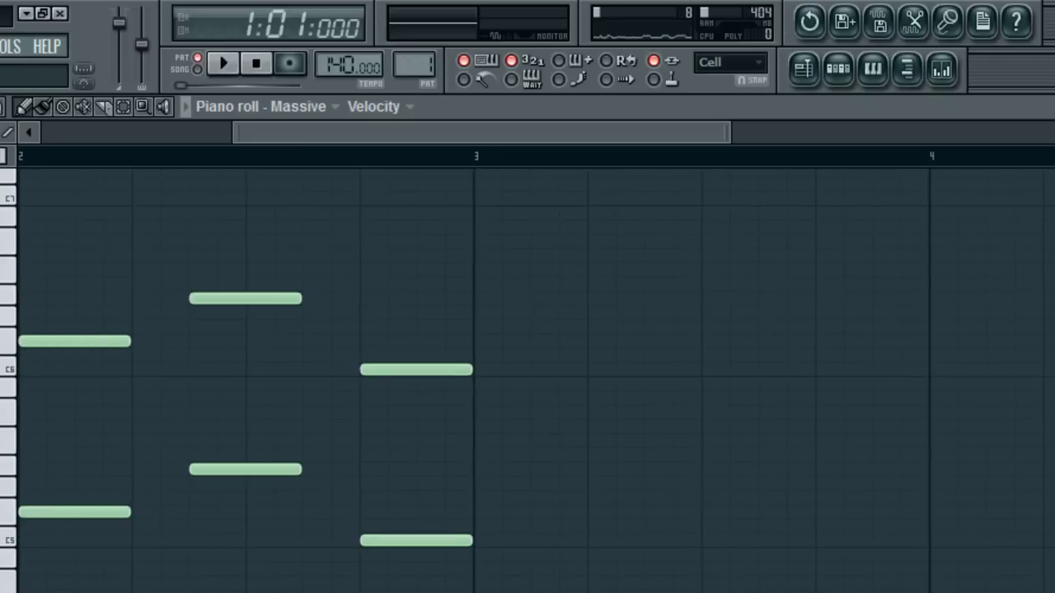
pyautogui.press('Escape')
pyautogui.doubleClick(423, 217)
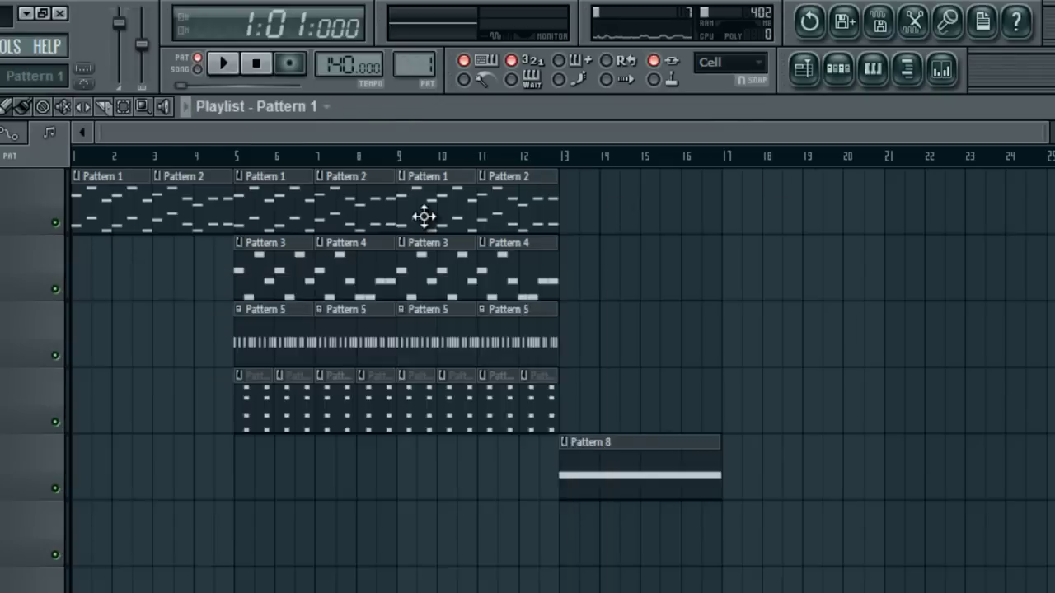
pyautogui.press('Escape')
pyautogui.click(504, 217)
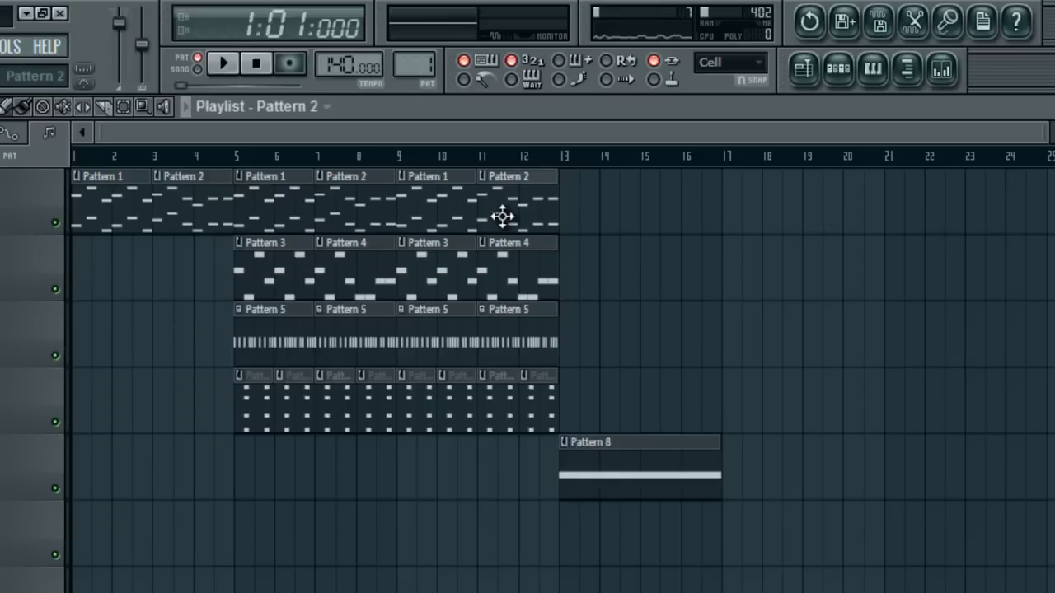
pyautogui.click(591, 212)
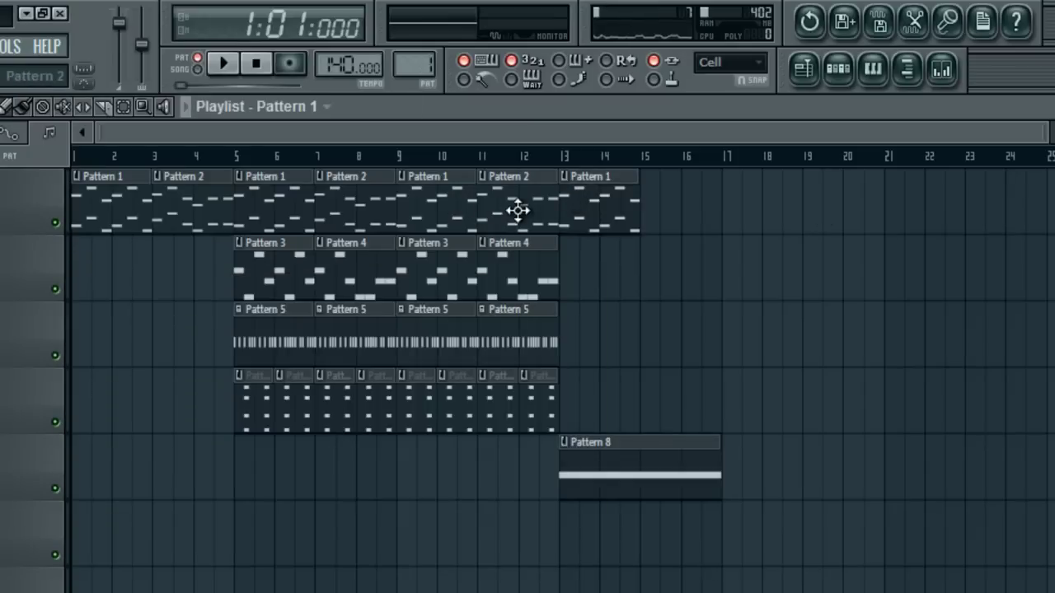
pyautogui.click(513, 209)
pyautogui.click(664, 191)
pyautogui.moveTo(668, 200); pyautogui.dragTo(650, 201)
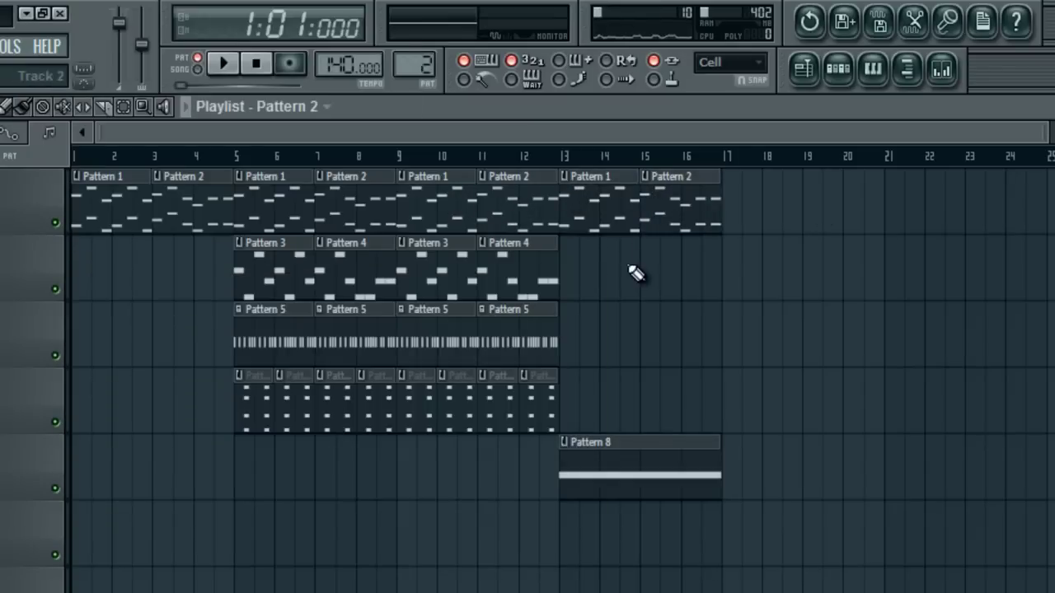
# Load Fruity Filter into effect slot 3 of the Massive channel's mixer track, Insert 5, and set its High pass to minimum.
pyautogui.doubleClick(585, 222)
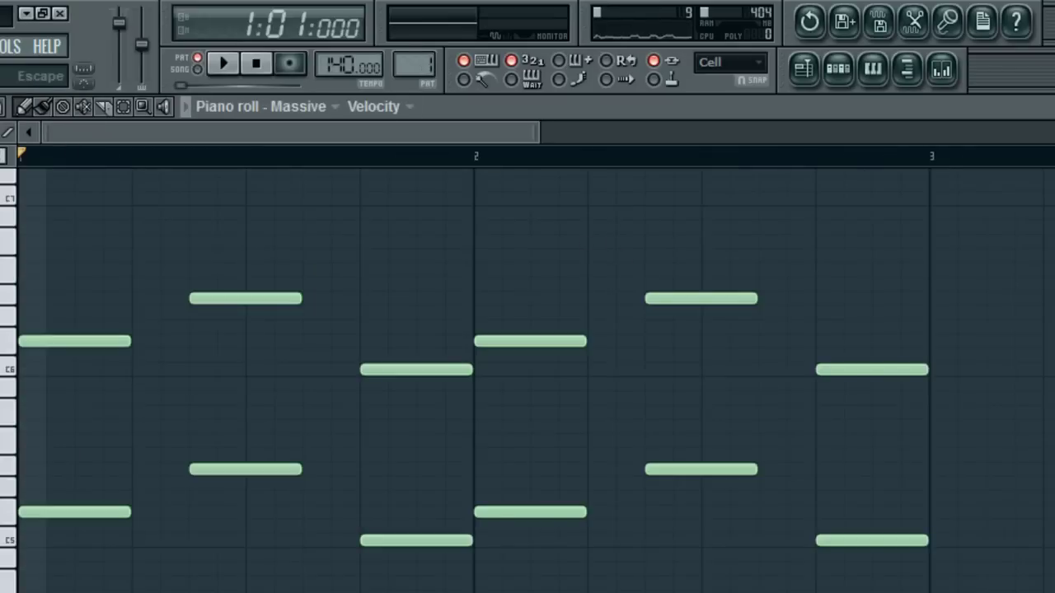
pyautogui.press('Escape')
pyautogui.click(177, 452)
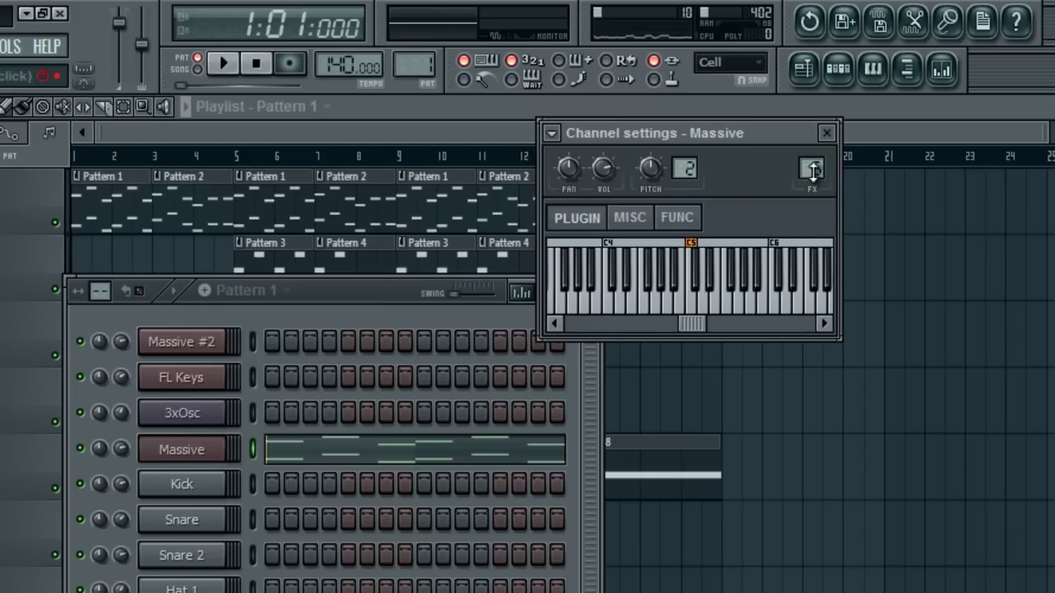
pyautogui.press('F9')
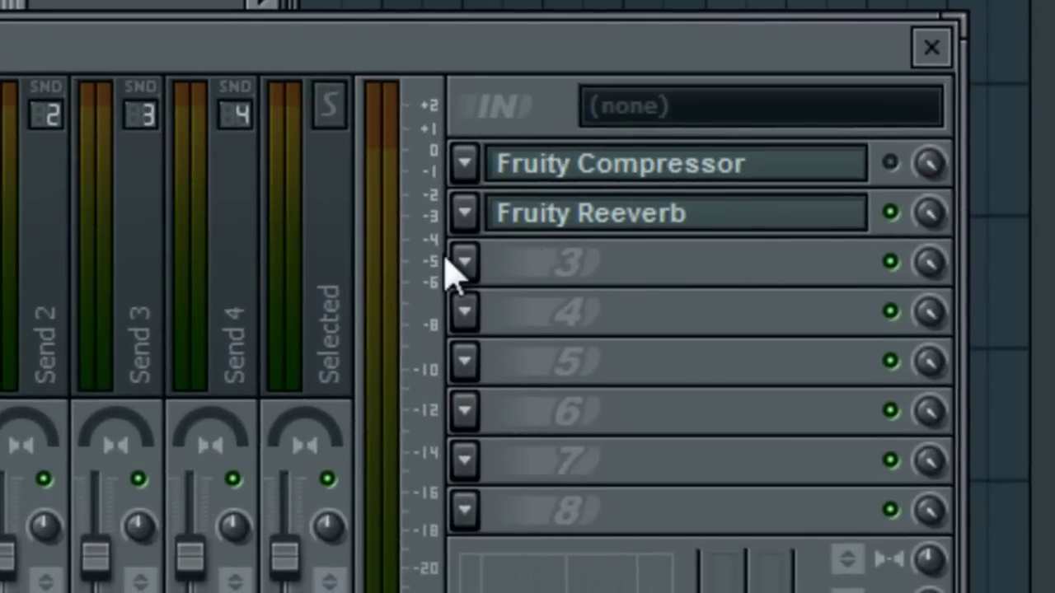
pyautogui.click(466, 262)
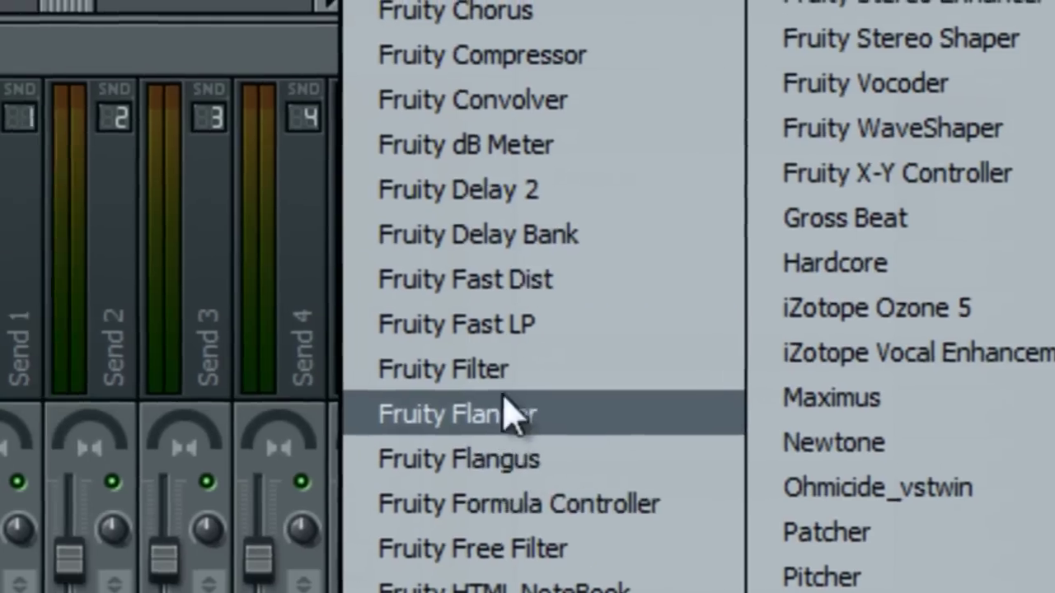
pyautogui.click(437, 367)
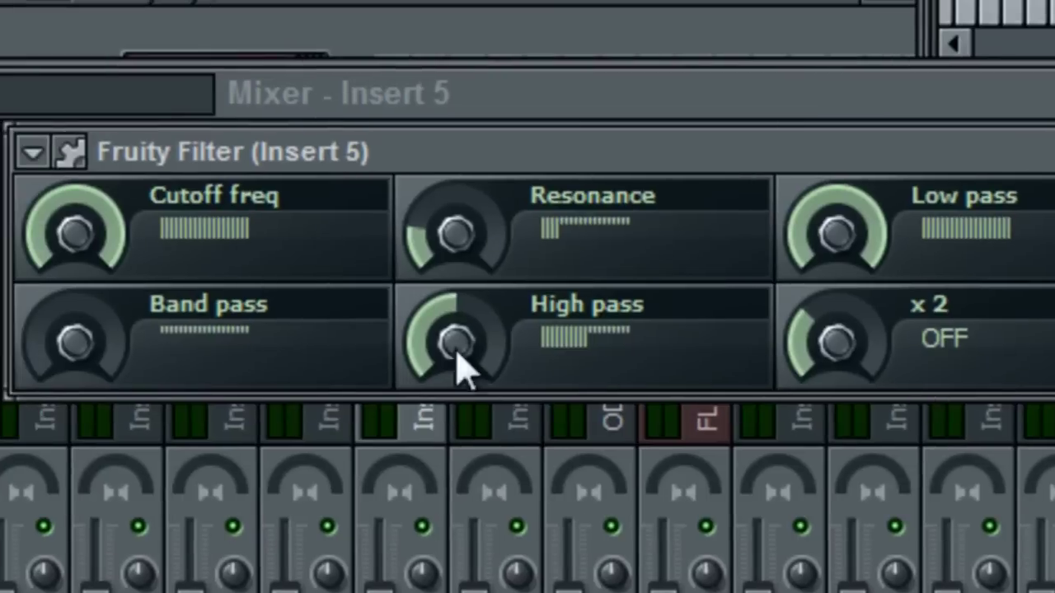
pyautogui.moveTo(431, 331); pyautogui.dragTo(432, 388)
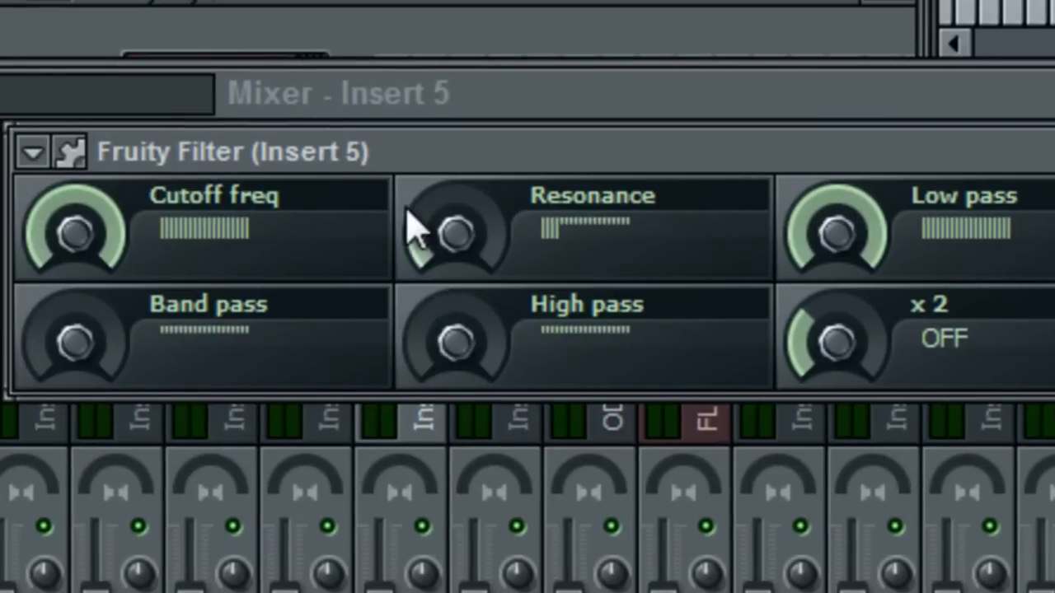
# Create an automation clip for the filter's Cutoff freq, dropping sharply at bar 13 and ramping up to near maximum at bar 21.
pyautogui.rightClick(69, 234)
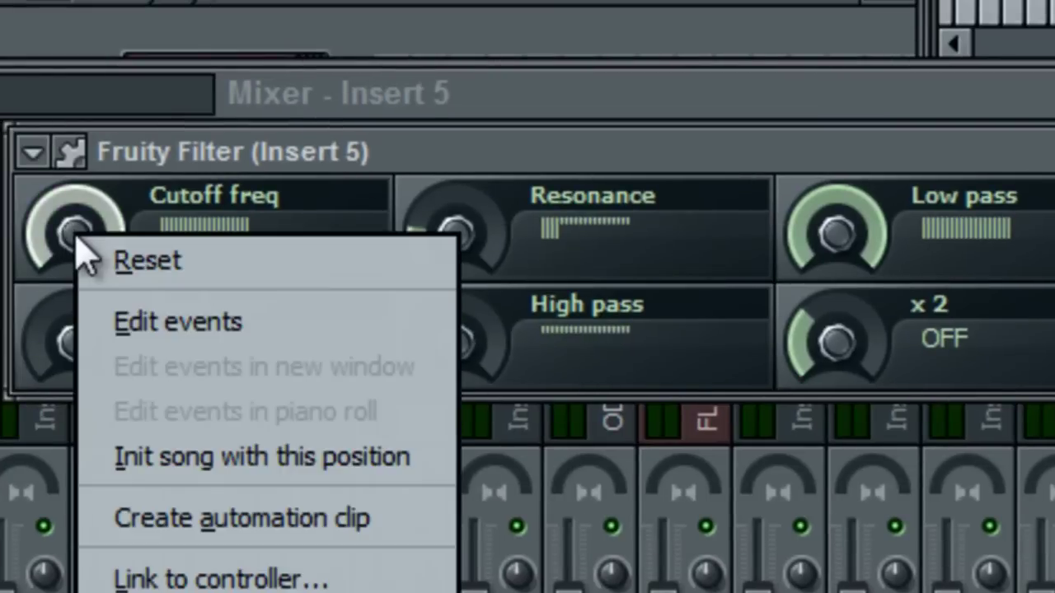
pyautogui.click(158, 522)
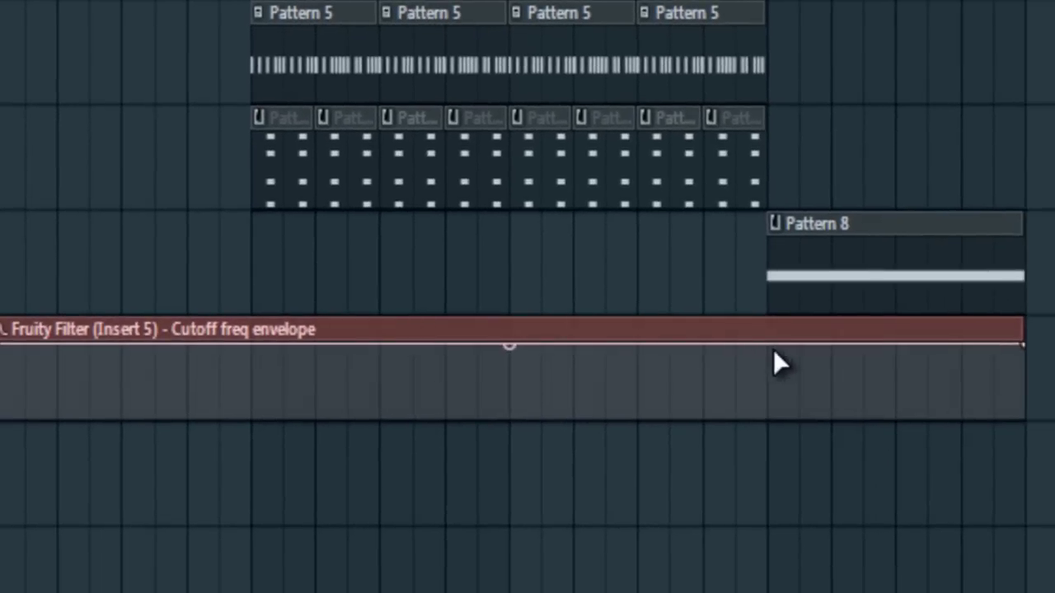
pyautogui.moveTo(847, 361); pyautogui.dragTo(775, 399)
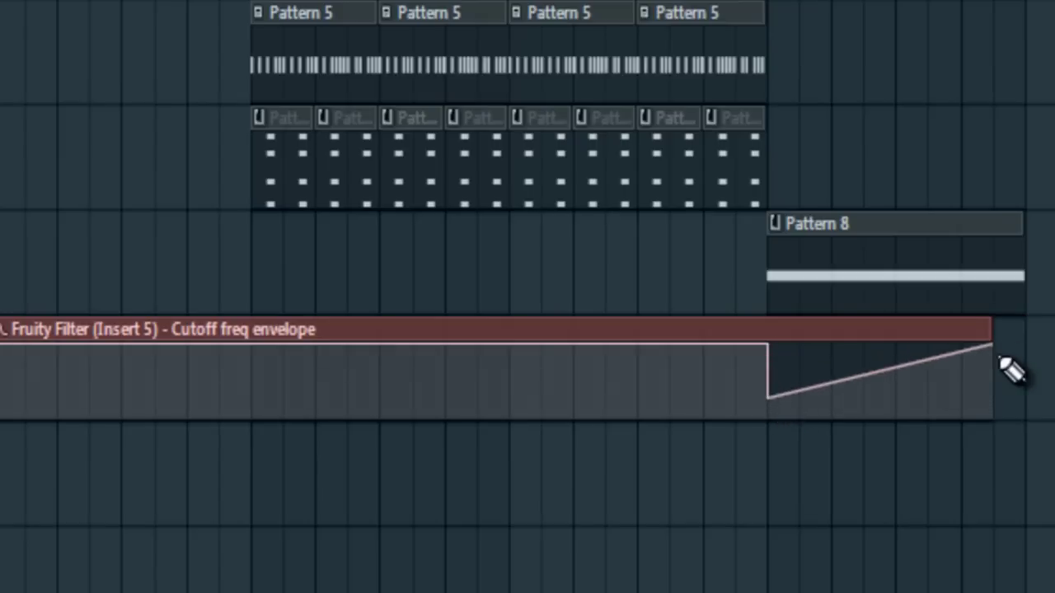
pyautogui.moveTo(994, 353); pyautogui.dragTo(1054, 352)
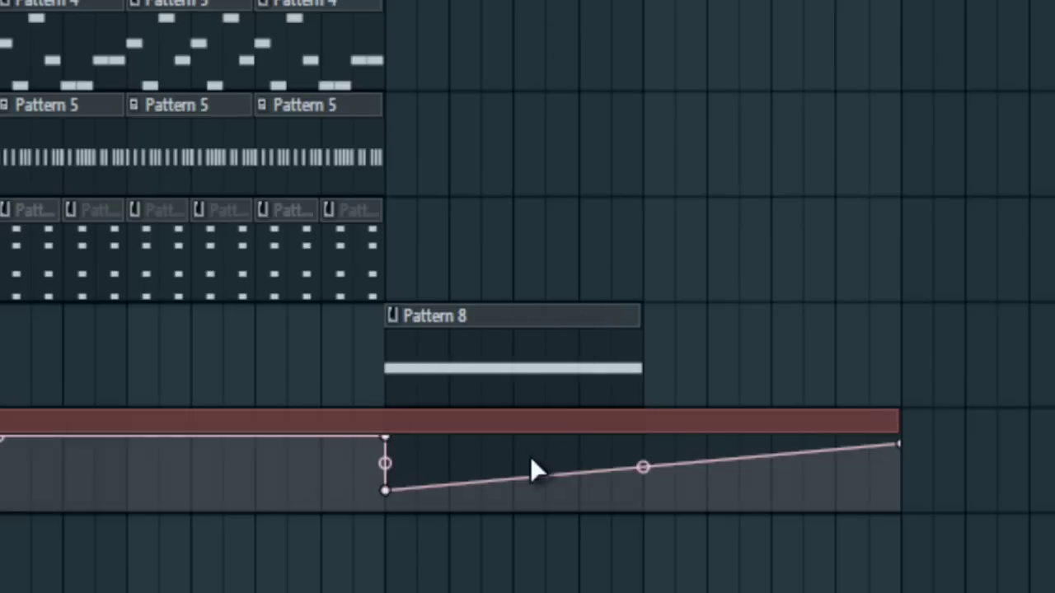
# Program a kick on the first step of a new Pattern 9 and place it at bar 13 on the second playlist track.
pyautogui.press('F6')
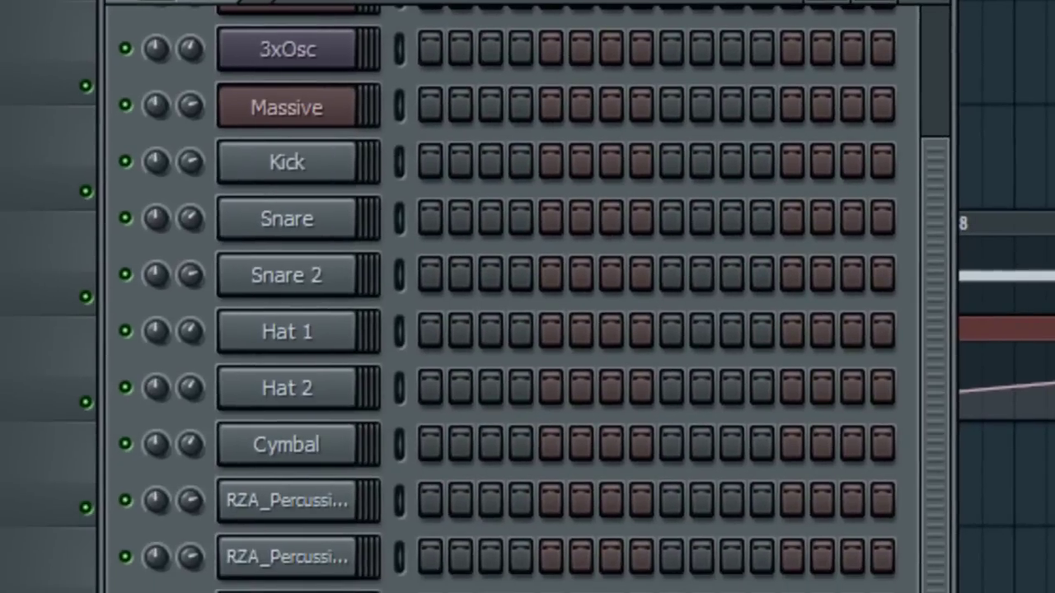
pyautogui.scroll(2, 515, 280)
pyautogui.scroll(-3, 494, 302)
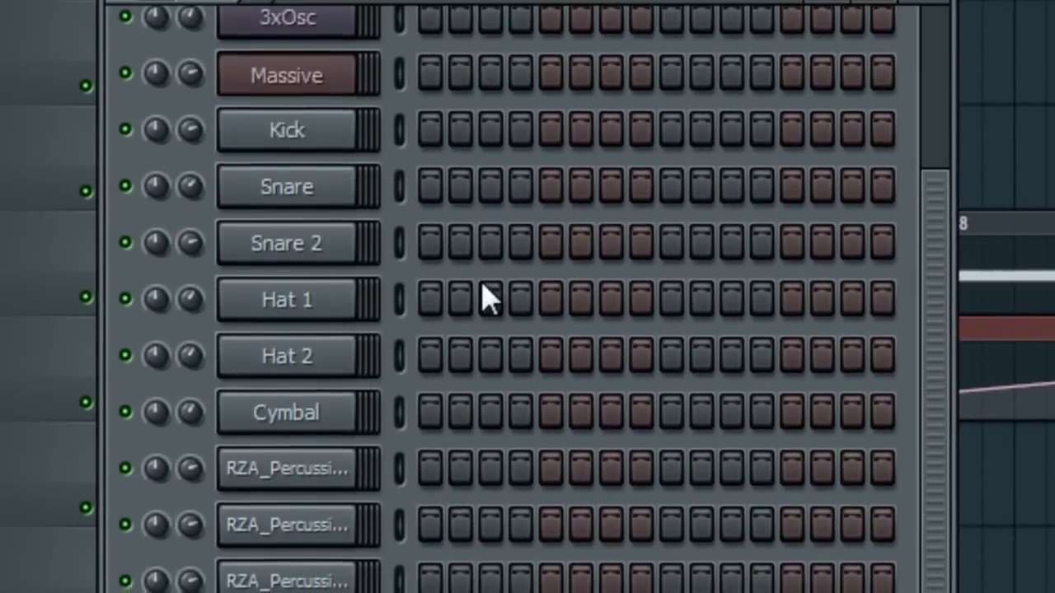
pyautogui.scroll(3, 488, 300)
pyautogui.click(432, 292)
pyautogui.scroll(-3, 454, 330)
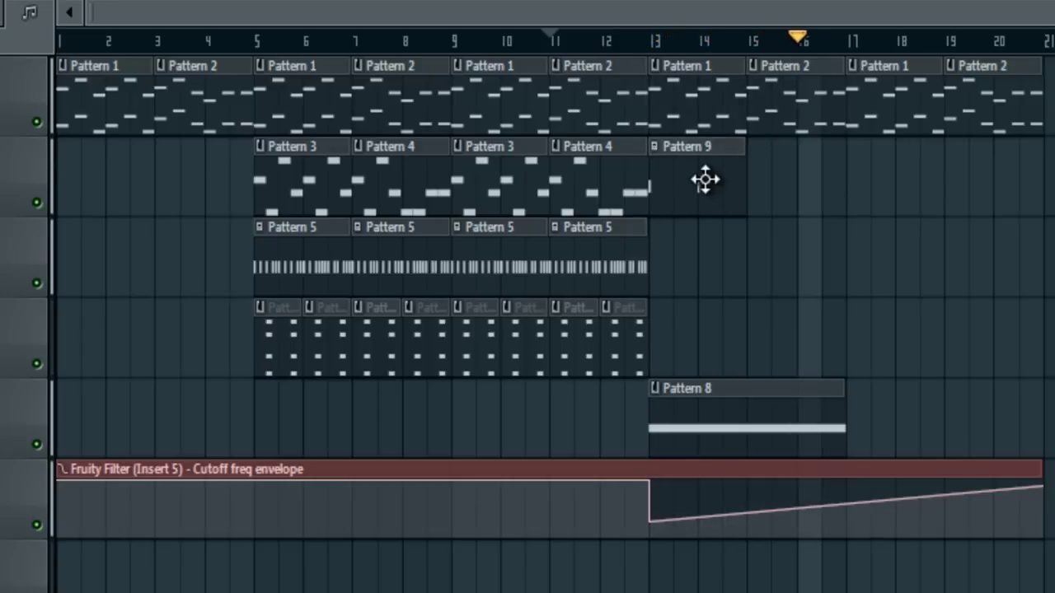
# Lower the Massive #2 channel volume to about half and rename the channel "white noise".
pyautogui.doubleClick(758, 426)
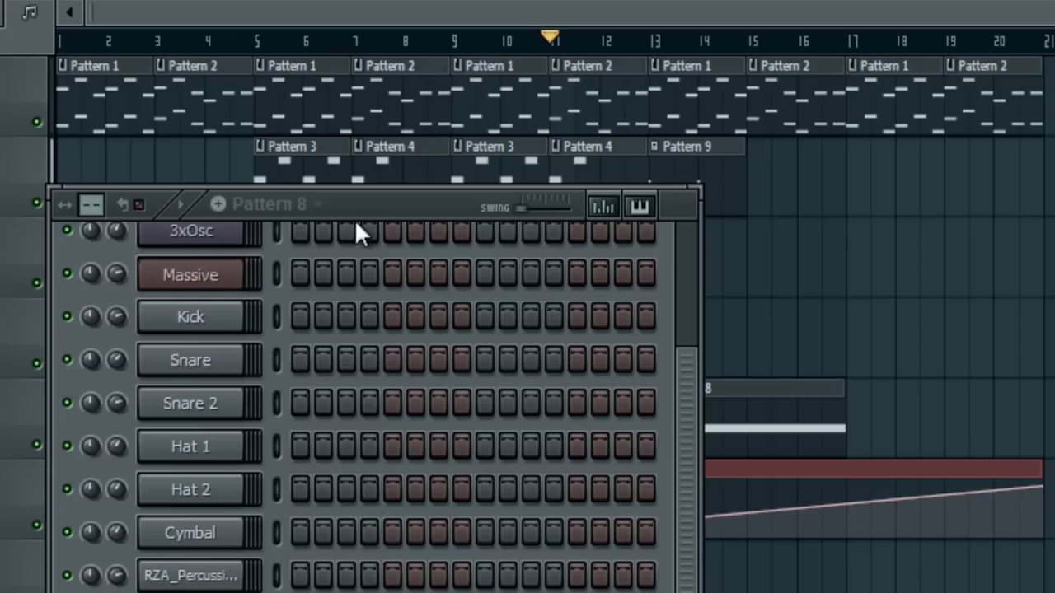
pyautogui.scroll(3, 391, 528)
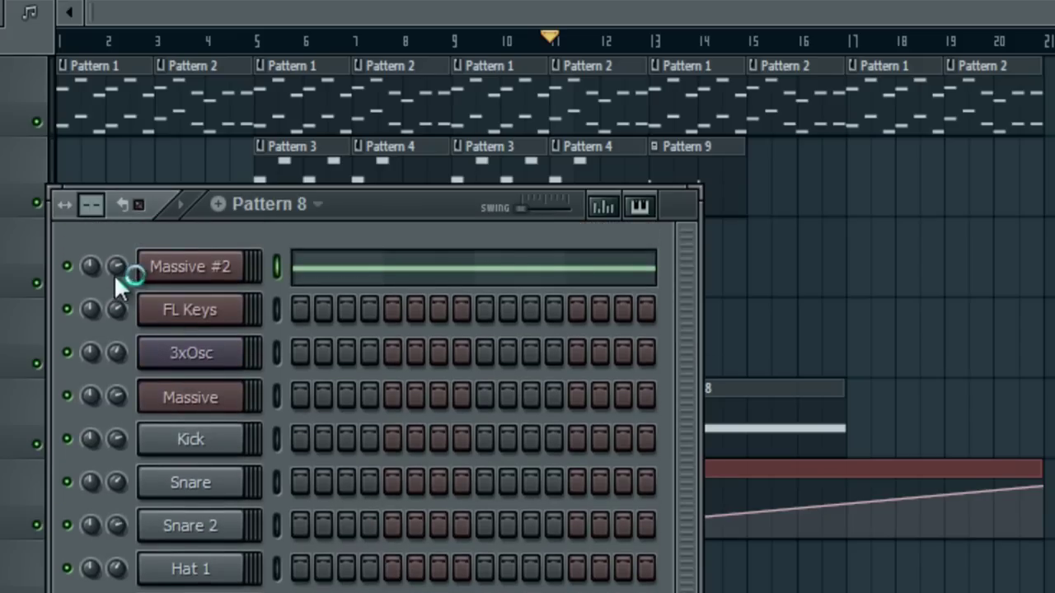
pyautogui.moveTo(116, 272); pyautogui.dragTo(125, 341)
pyautogui.rightClick(262, 254)
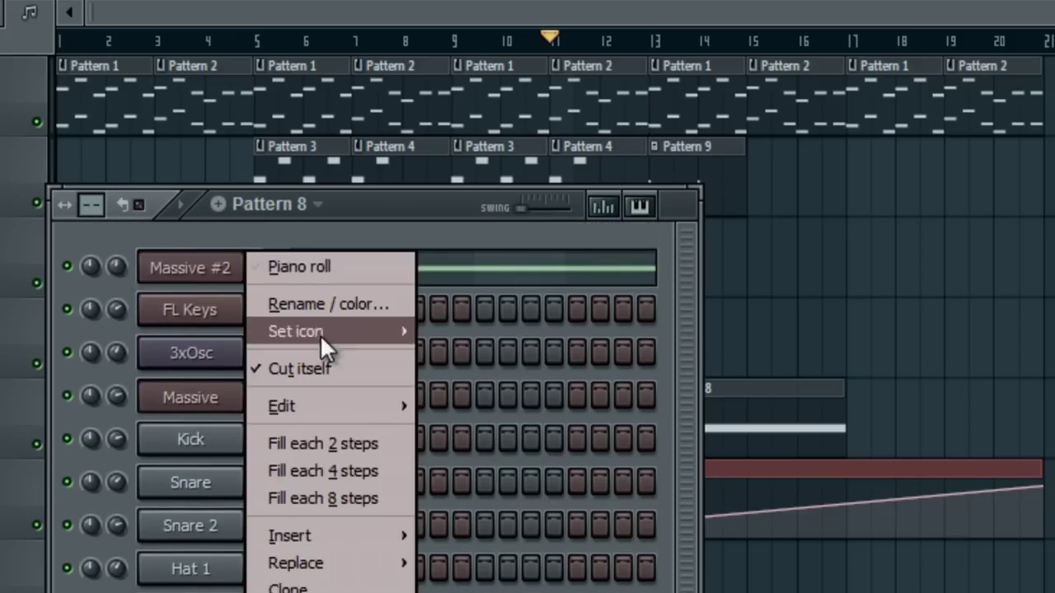
pyautogui.click(318, 303)
pyautogui.write('white noise')
pyautogui.press('Return')
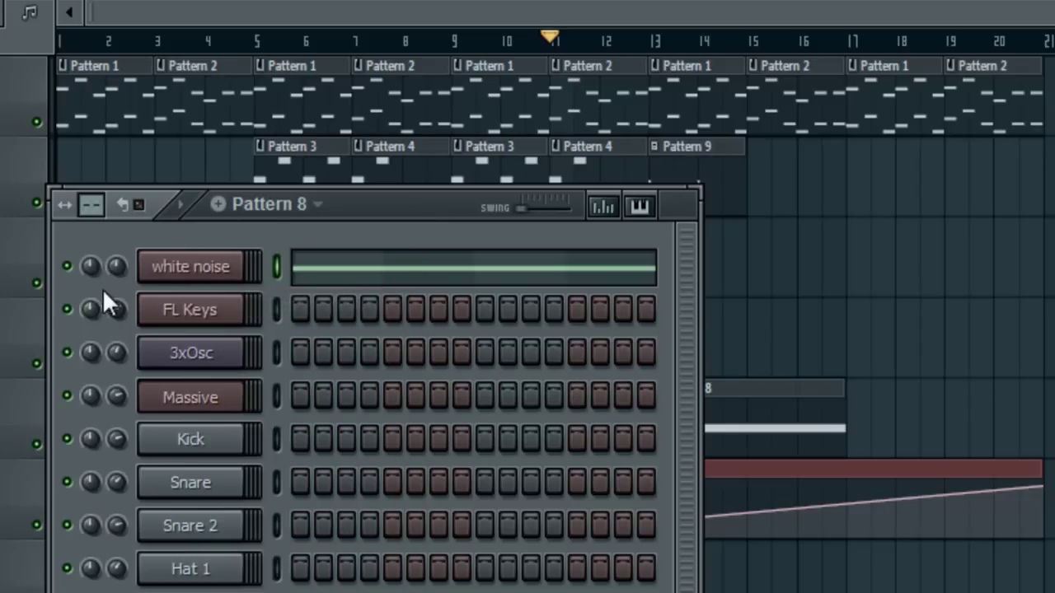
pyautogui.press('F6')
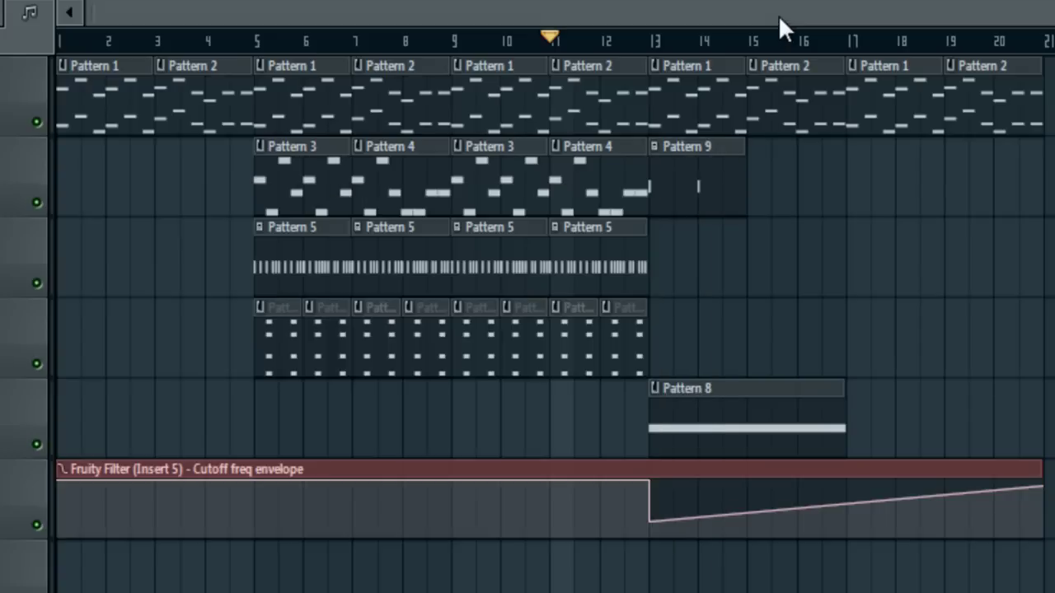
# Clone Pattern 9 as Pattern 10 without the first-step kick and cymbal, and place it at bar 15 on the second playlist track.
pyautogui.doubleClick(674, 162)
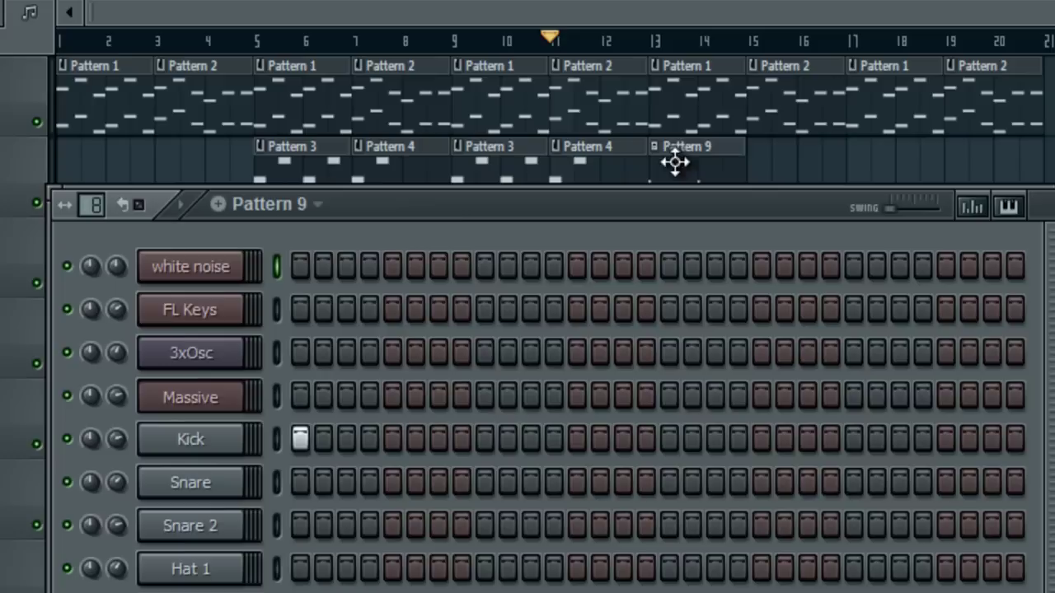
pyautogui.click(284, 208)
pyautogui.click(414, 391)
pyautogui.scroll(-1, 425, 398)
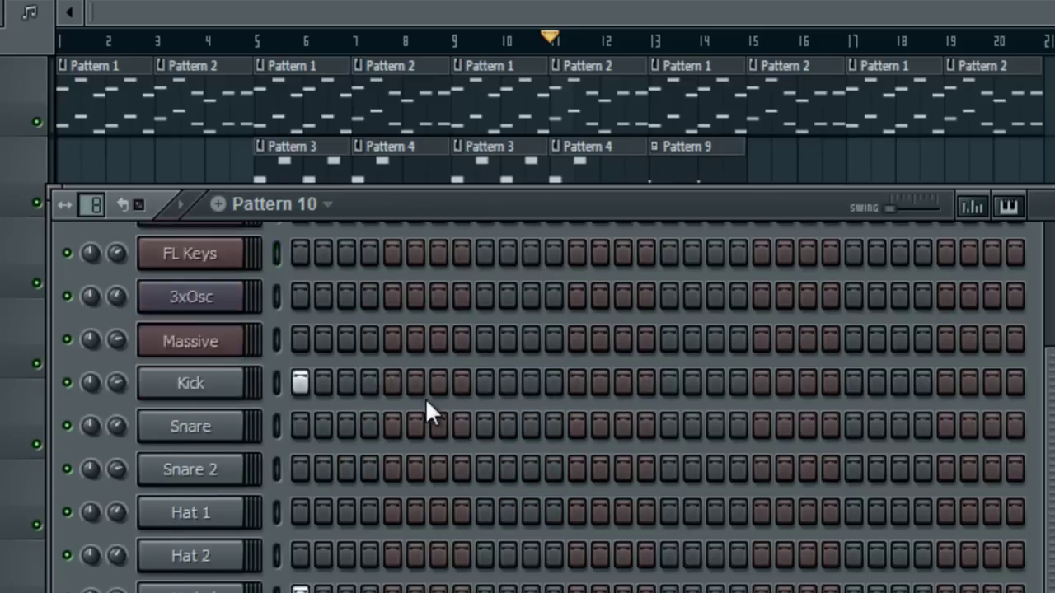
pyautogui.scroll(-2, 425, 398)
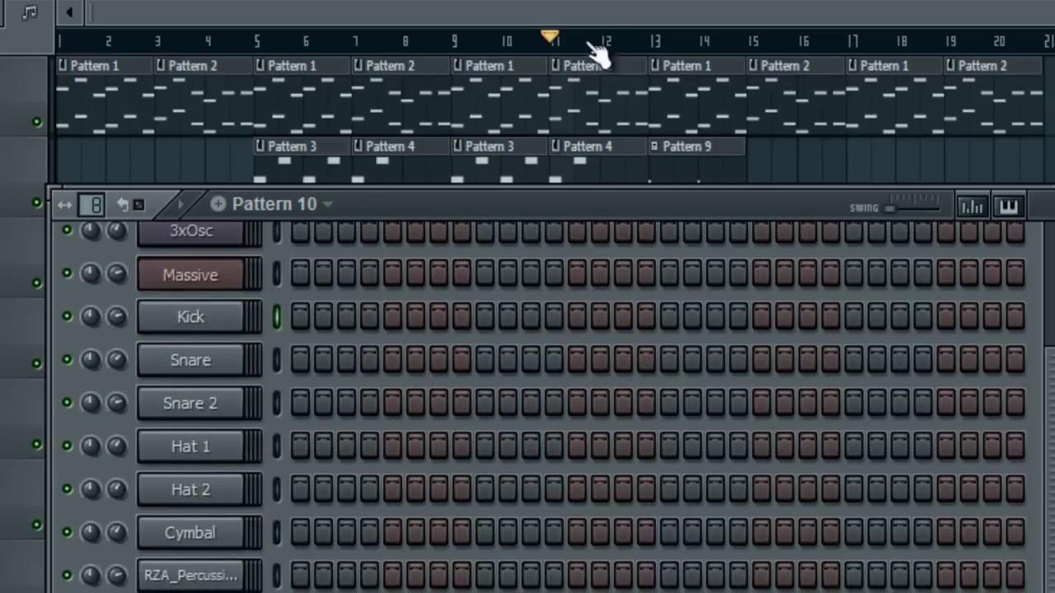
pyautogui.click(673, 101)
pyautogui.click(752, 174)
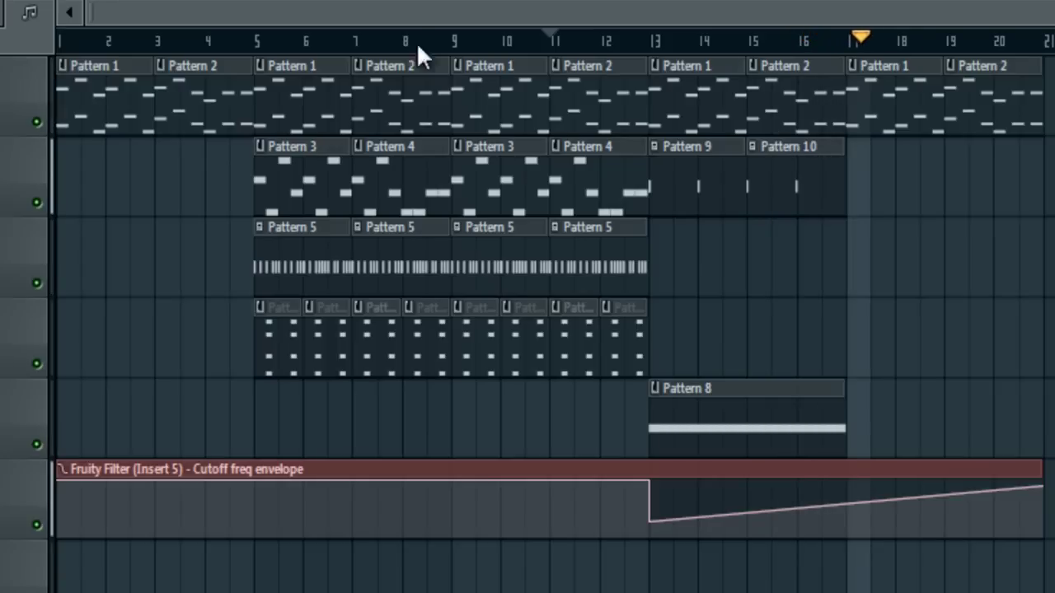
# Repeat Patterns 9 and 10 at bars 17 and 19, add Pattern 8 at bar 17, and continue the fourth track's clips to bar 21.
pyautogui.press('space')
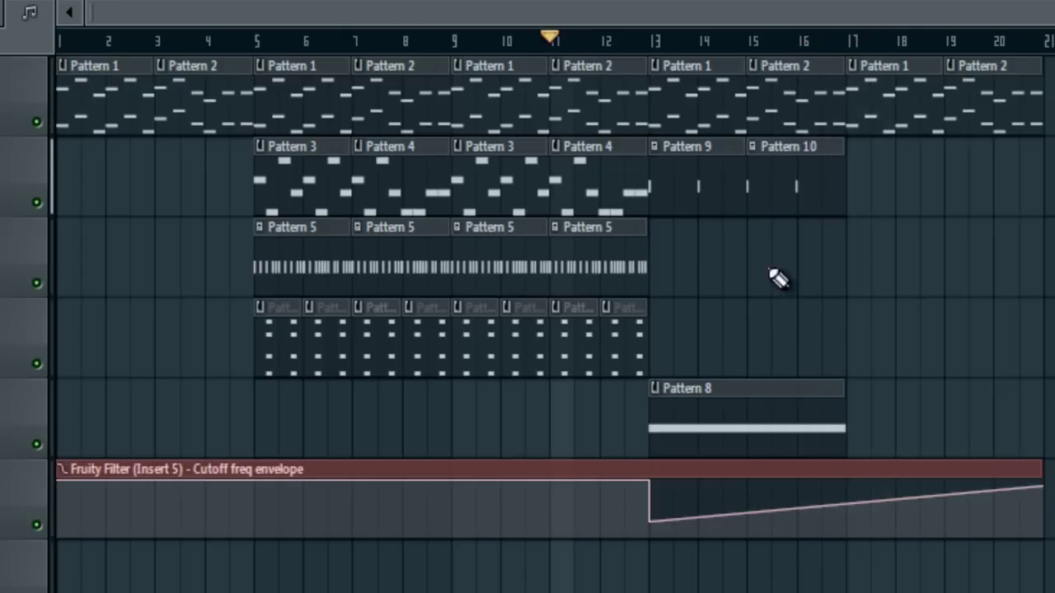
pyautogui.click(872, 187)
pyautogui.click(955, 187)
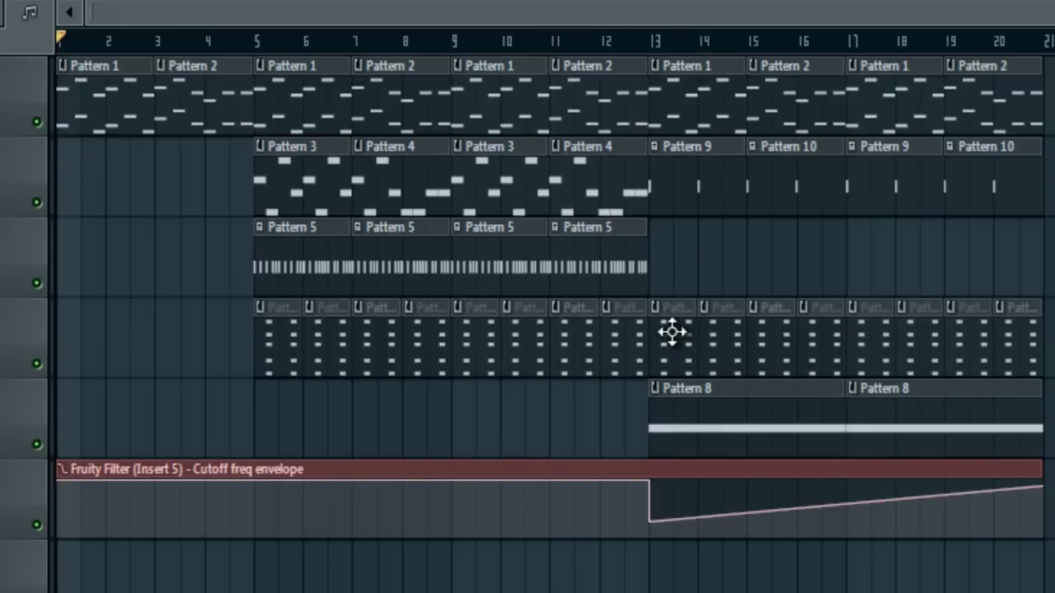
# Play the arrangement from about bar 12 to hear the transition into the section at bar 13.
pyautogui.click(651, 38)
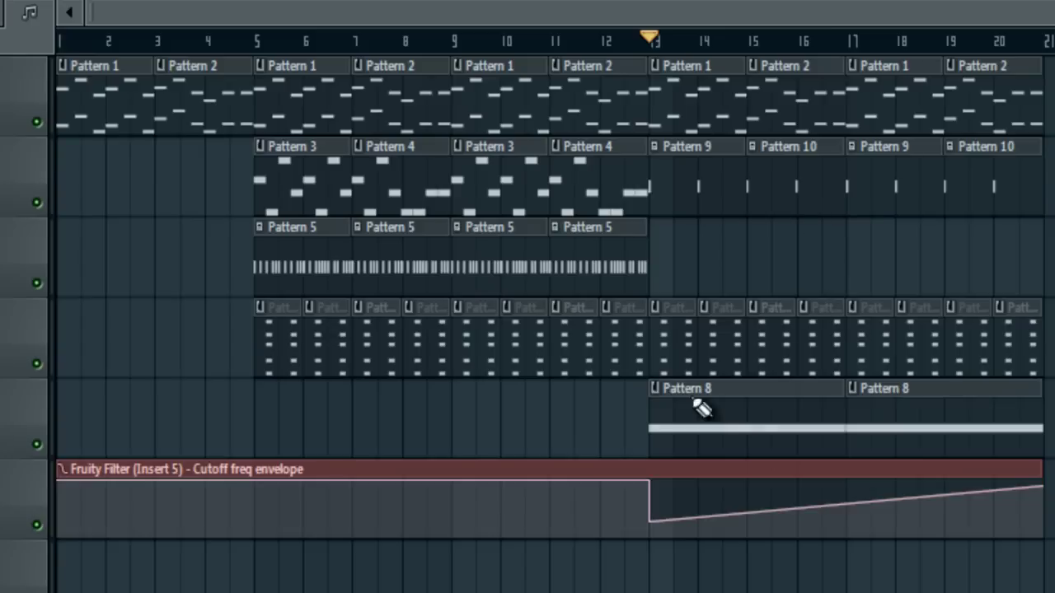
pyautogui.click(611, 40)
pyautogui.press('space')
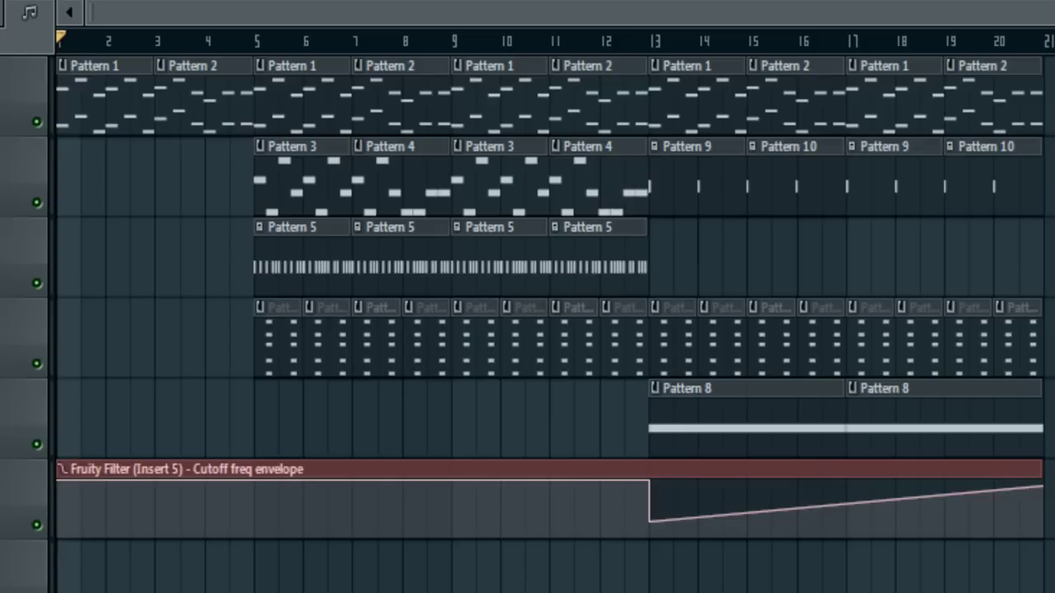
# Extend the Fruity Filter cutoff automation ramp to bar 29 and copy the clips from bars 13–20 to bar 21.
pyautogui.click(1031, 14)
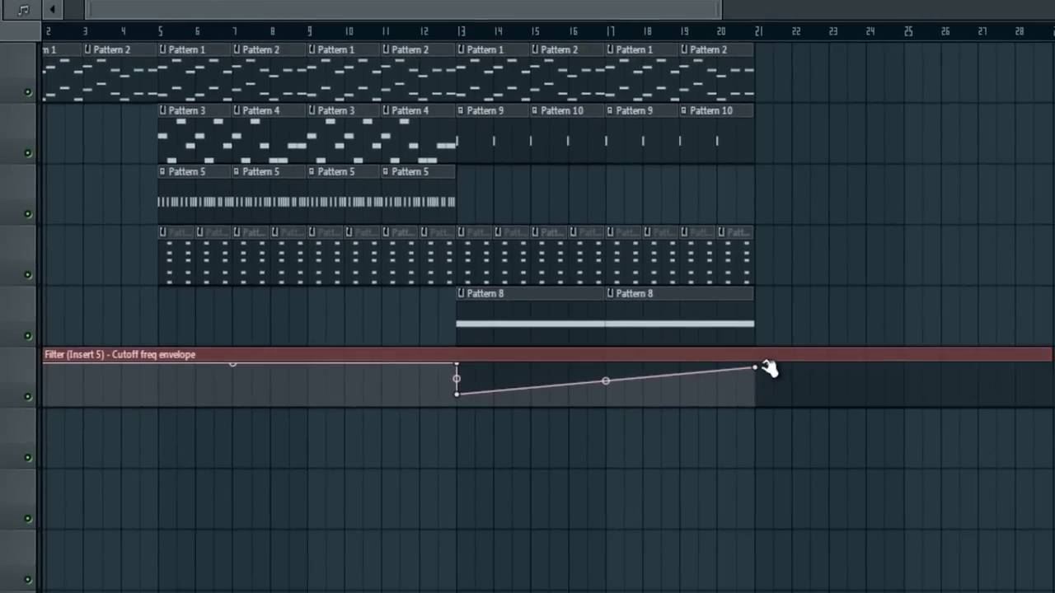
pyautogui.moveTo(768, 369); pyautogui.dragTo(1054, 350)
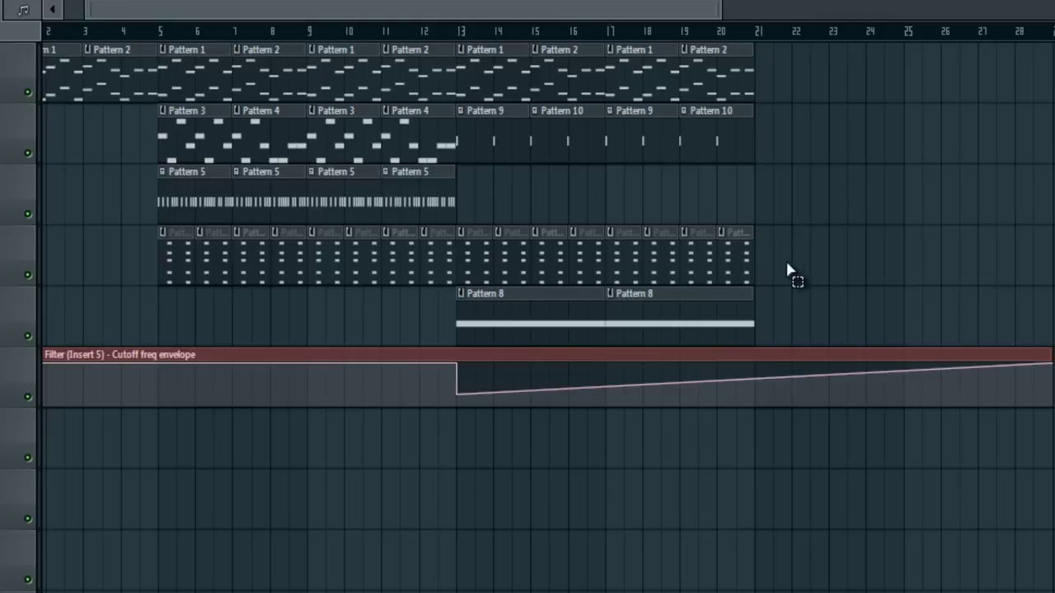
pyautogui.moveTo(806, 284); pyautogui.dragTo(460, 218)
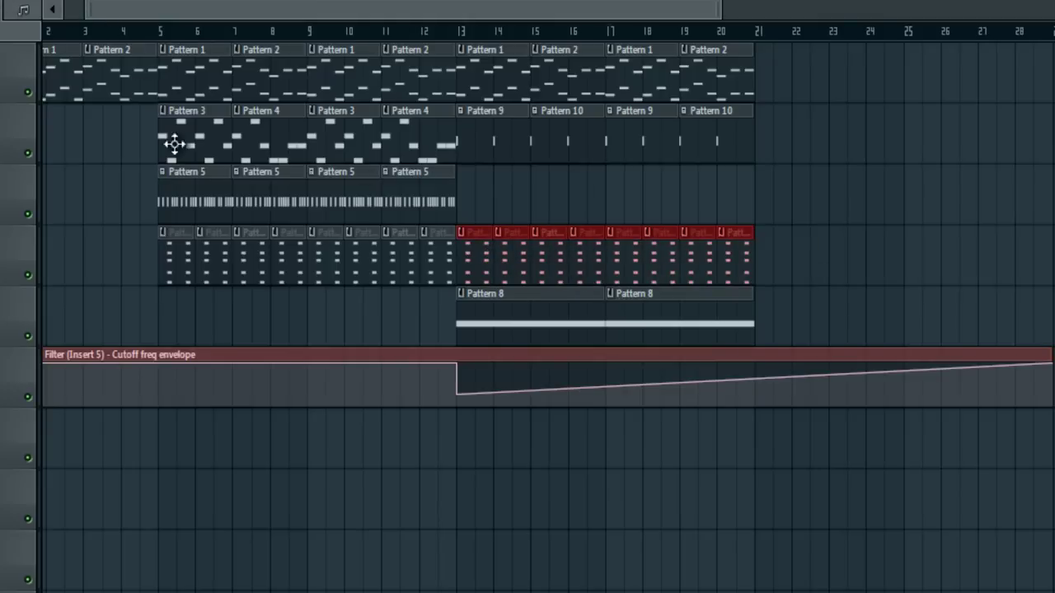
pyautogui.moveTo(510, 264); pyautogui.dragTo(808, 271)
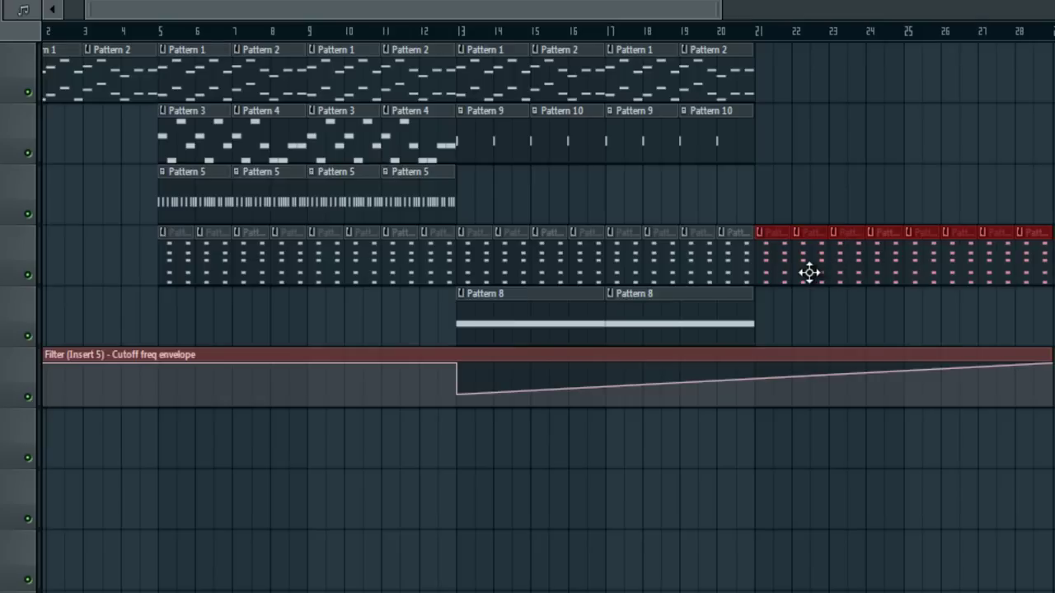
pyautogui.click(467, 34)
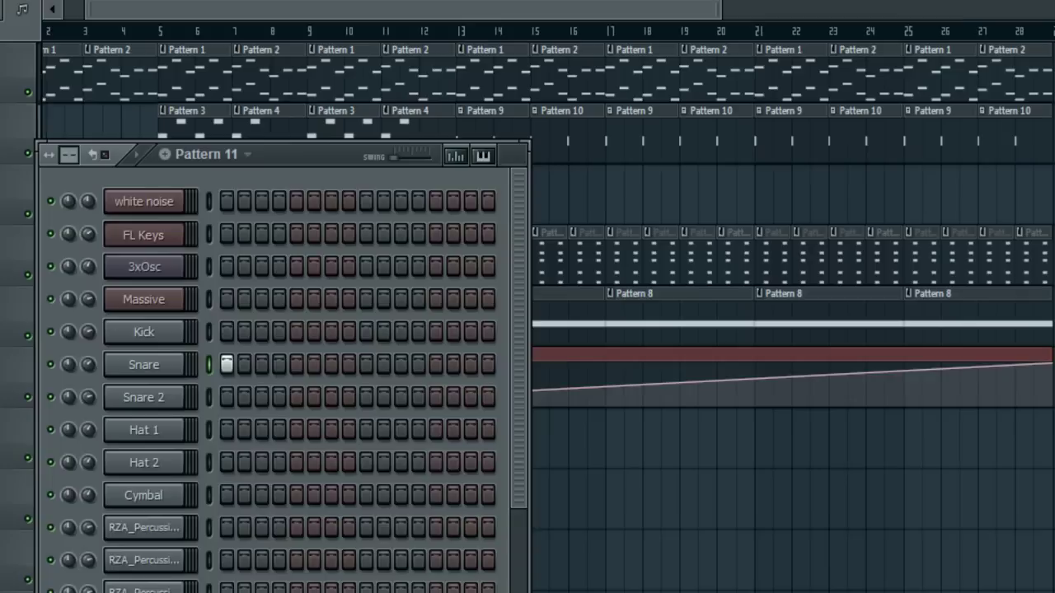
# Build increasingly dense snare roll Patterns 11, 12 and 13 and place them on the third playlist track from bar 21 to 29.
pyautogui.press('F6')
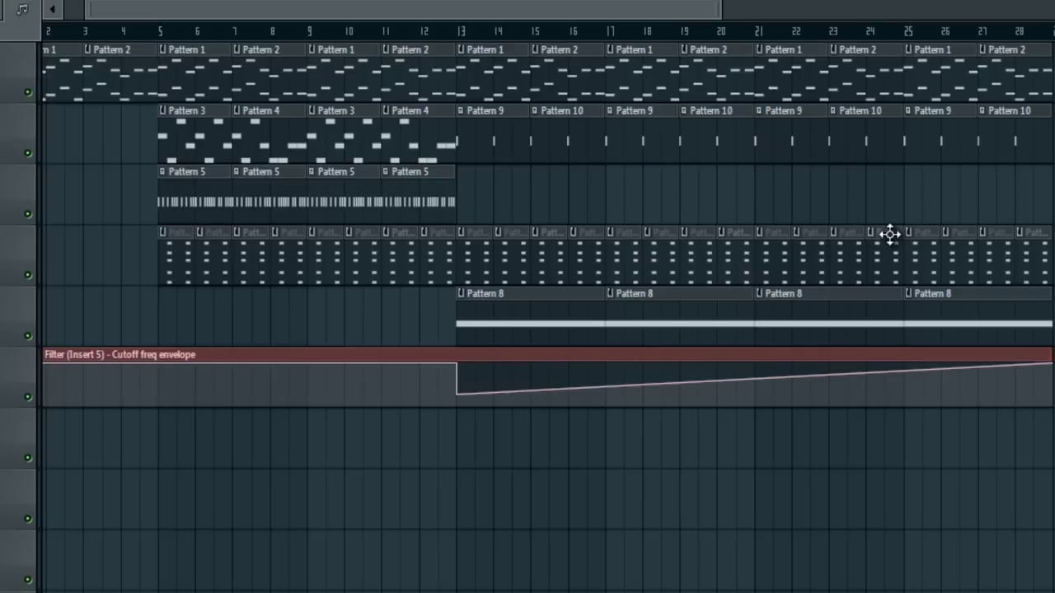
pyautogui.press('F6')
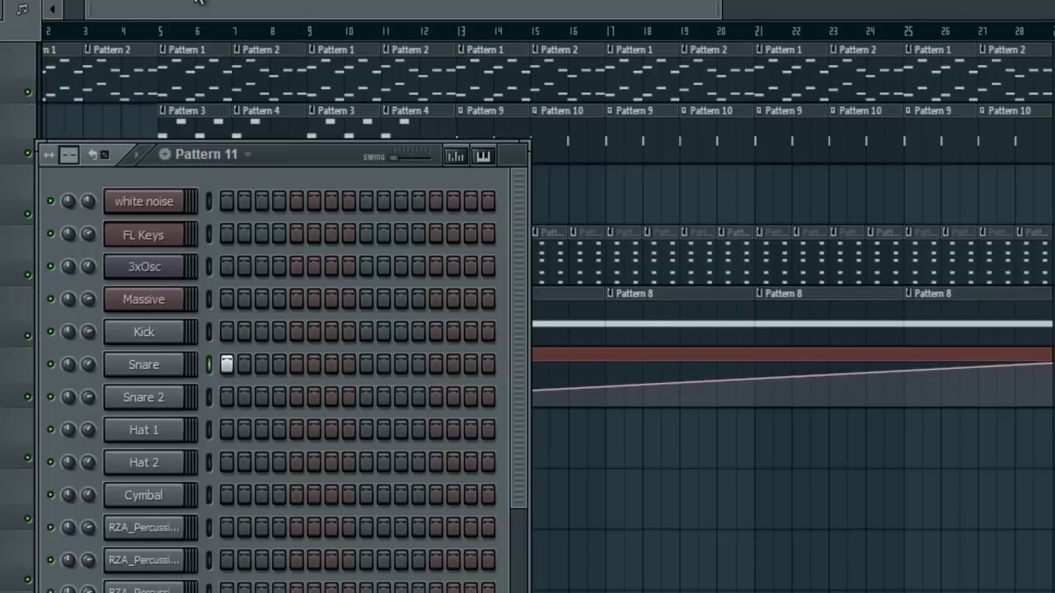
pyautogui.press('F6')
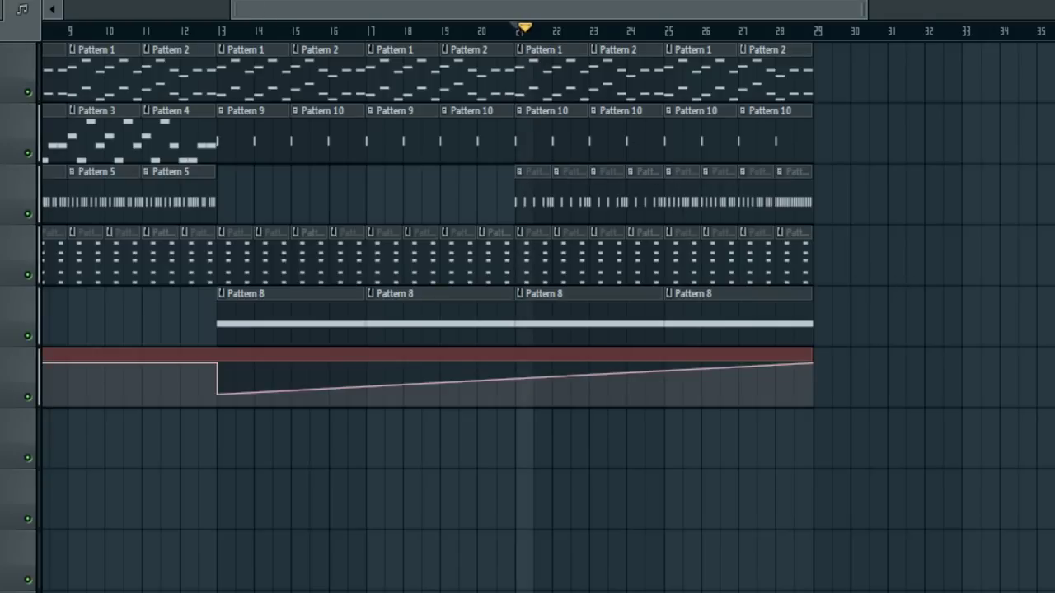
# Review the snare steps in Patterns 11, 12 and 13 while playing the buildup from bar 21.
pyautogui.press('F6')
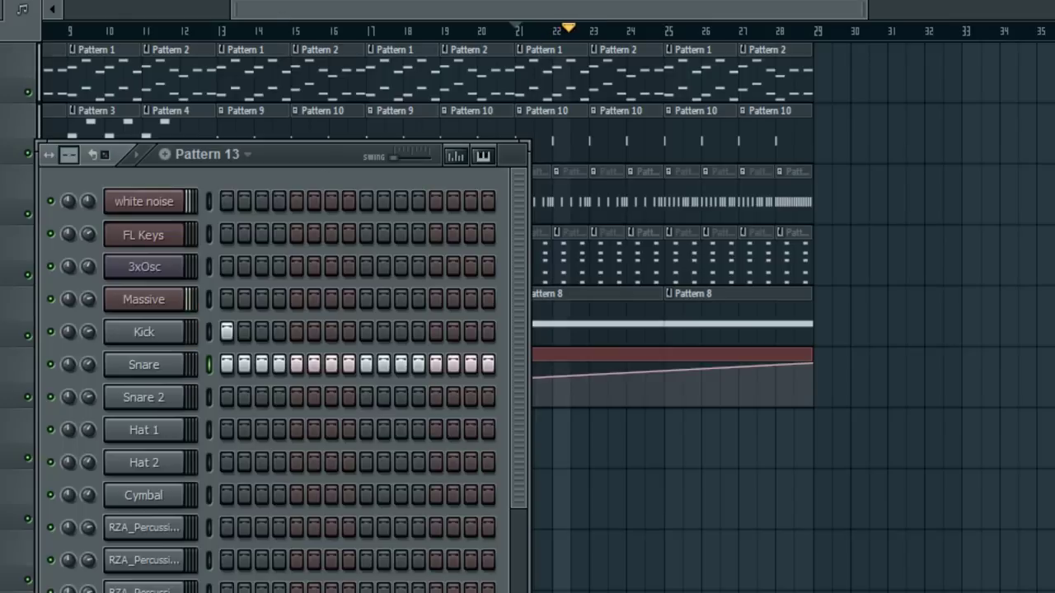
pyautogui.press('KP_Subtract')
pyautogui.press('KP_Subtract')
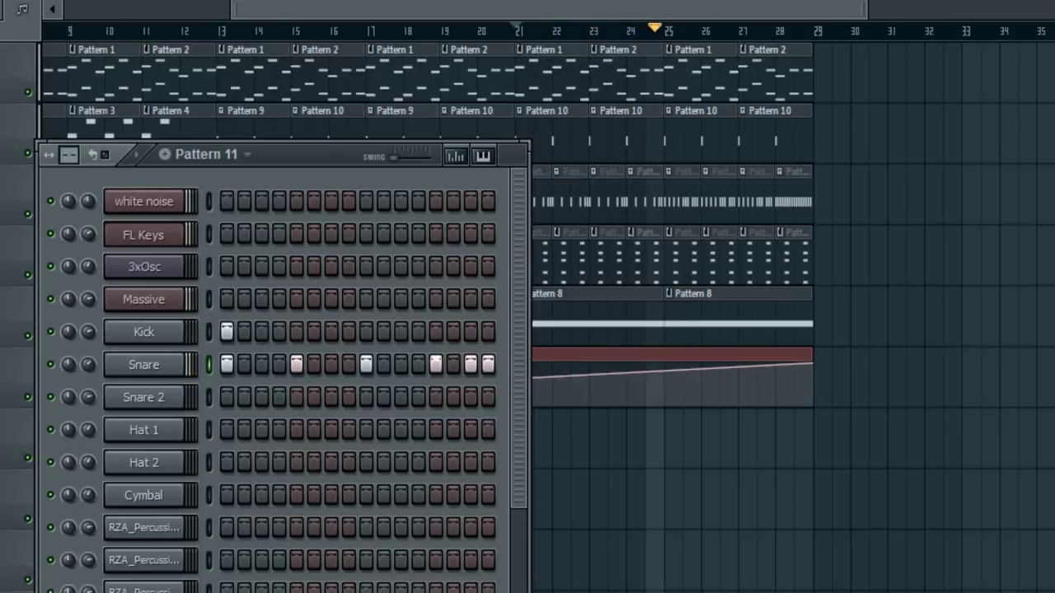
pyautogui.press('KP_Add')
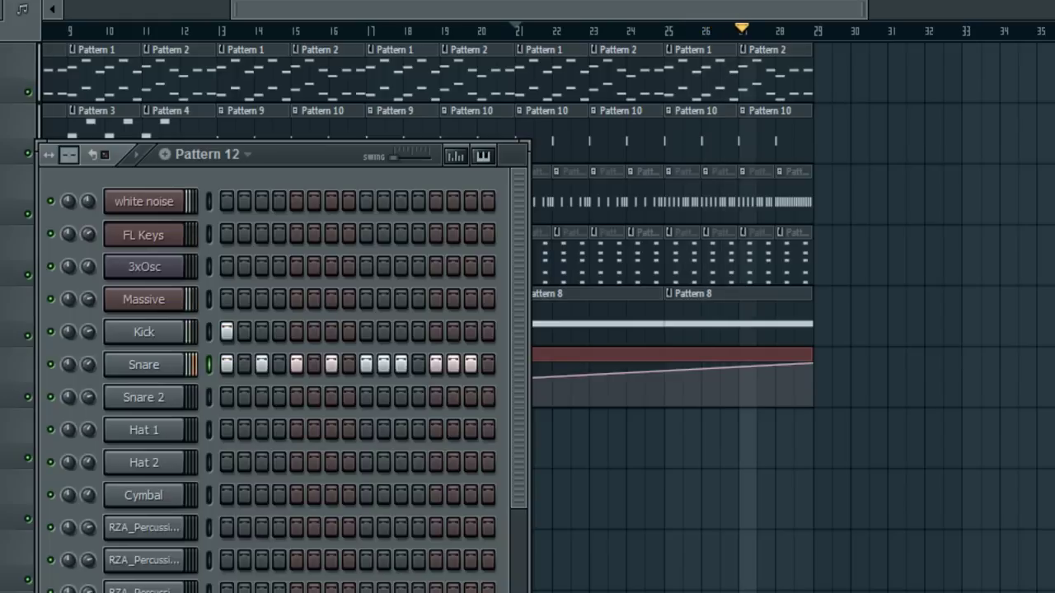
pyautogui.press('KP_Add')
pyautogui.press('KP_Add')
pyautogui.press('KP_Subtract')
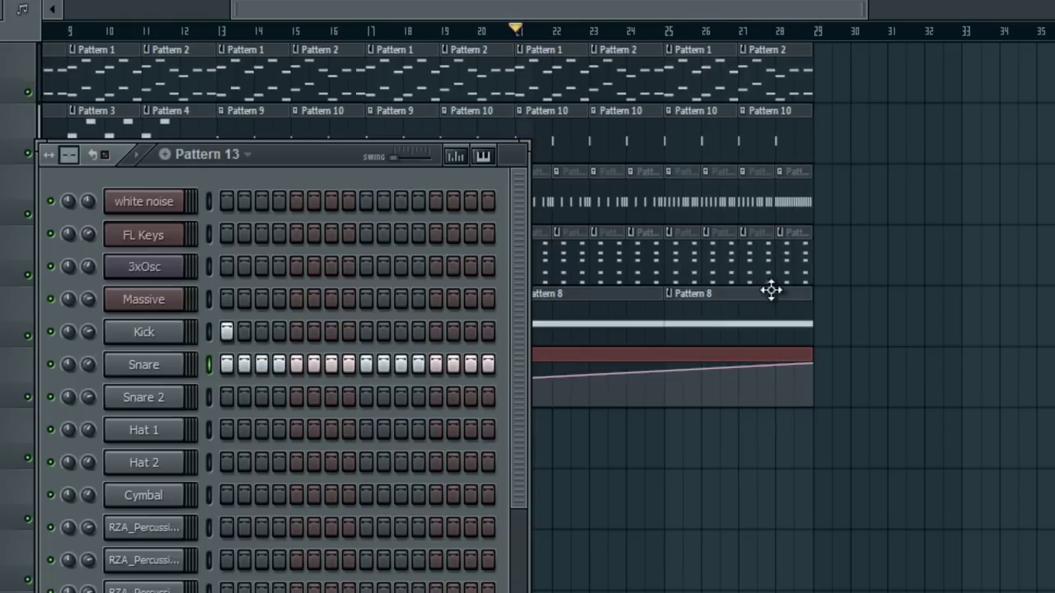
# Add a Fruity Filter to the Snare channel's mixer track, Insert 2.
pyautogui.press('F6')
pyautogui.press('F6')
pyautogui.click(175, 373)
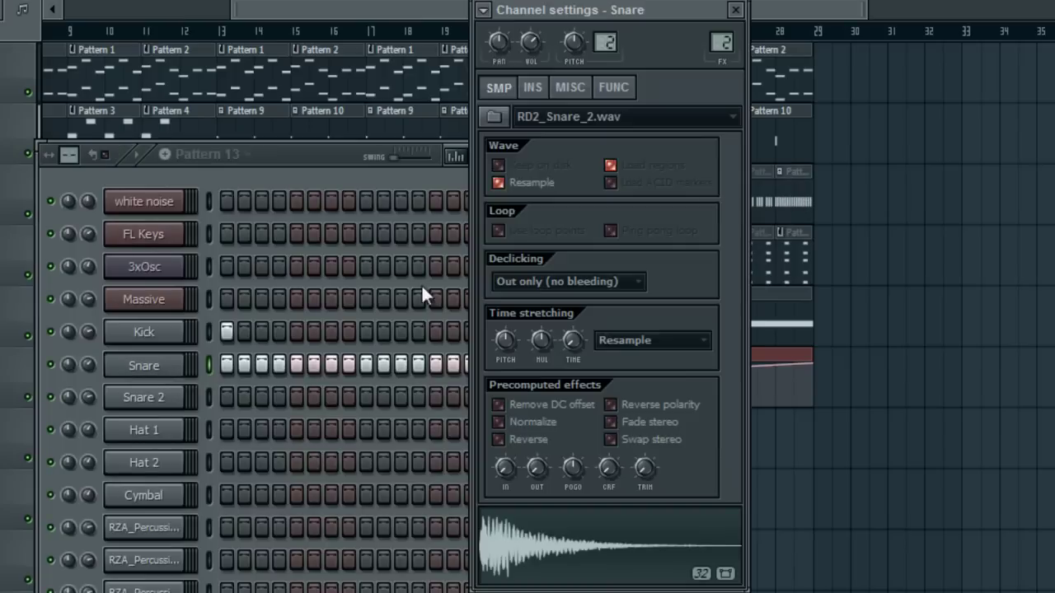
pyautogui.click(720, 41)
pyautogui.click(840, 316)
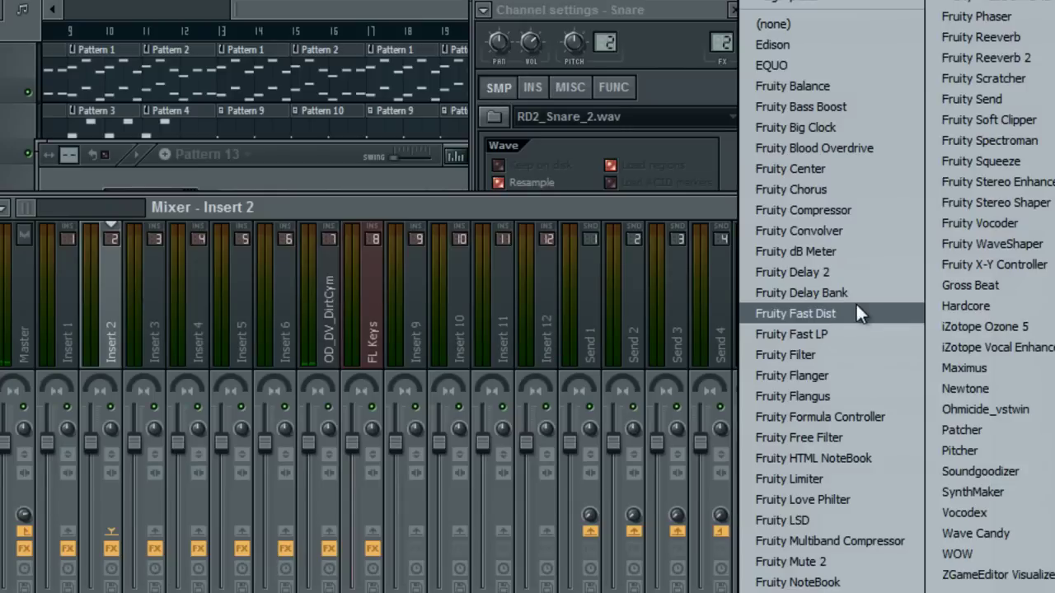
pyautogui.click(819, 347)
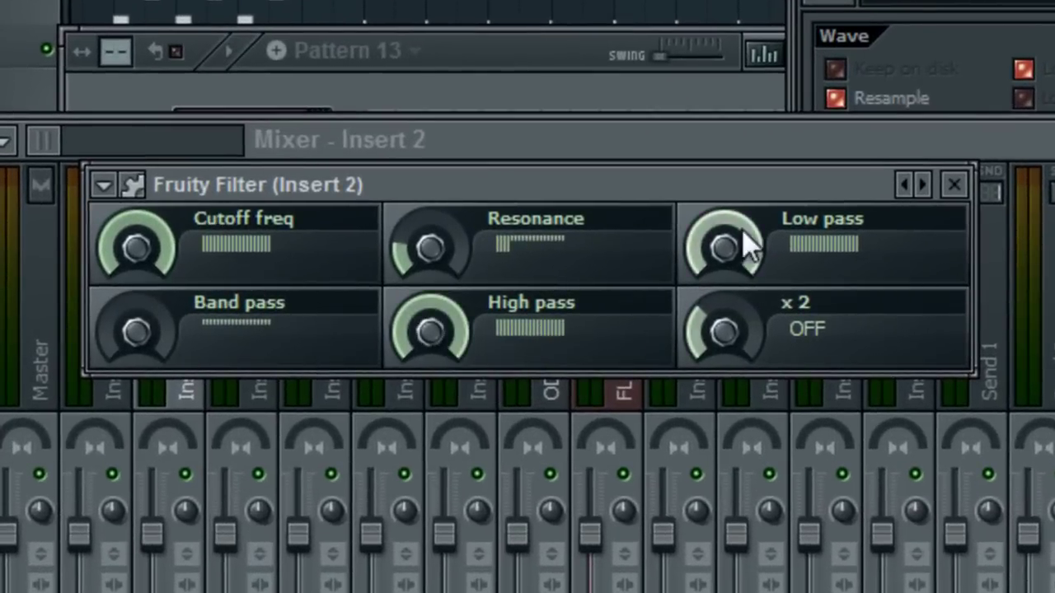
# Turn the snare filter's low pass and cutoff frequency down to minimum, leaving high pass at full.
pyautogui.moveTo(744, 236); pyautogui.dragTo(731, 217)
pyautogui.moveTo(131, 252); pyautogui.dragTo(138, 276)
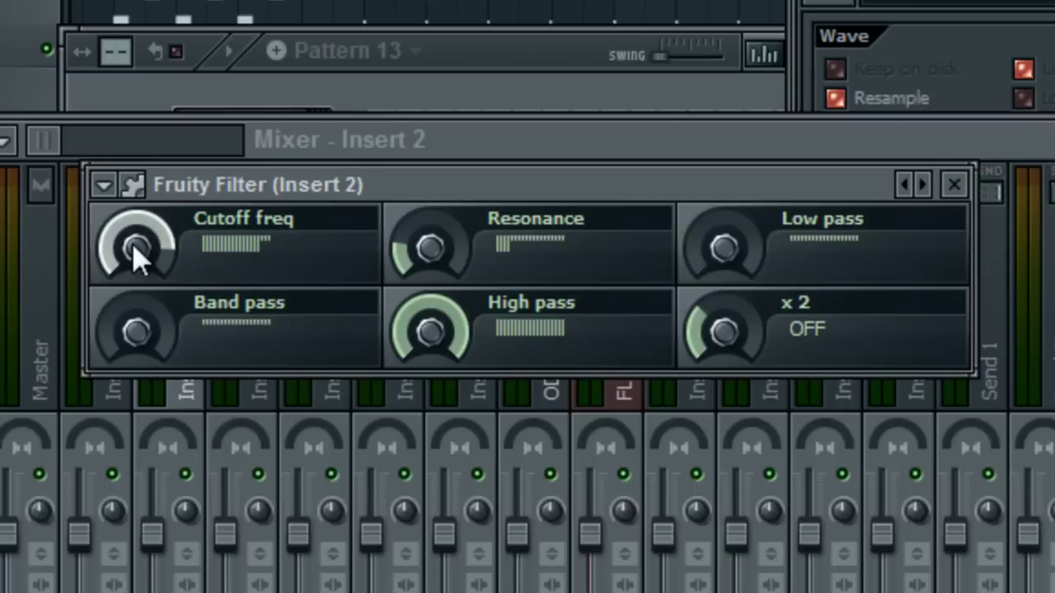
pyautogui.rightClick(136, 251)
pyautogui.click(136, 248)
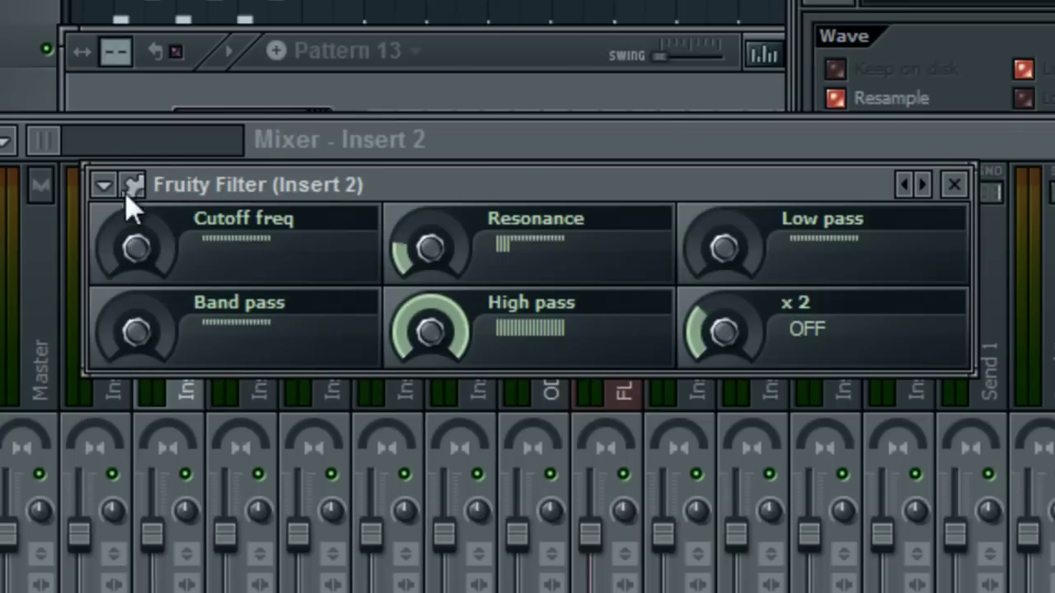
# Create automation clips for the snare filter's cutoff frequency and its mix level on Insert 2.
pyautogui.rightClick(136, 247)
pyautogui.click(213, 474)
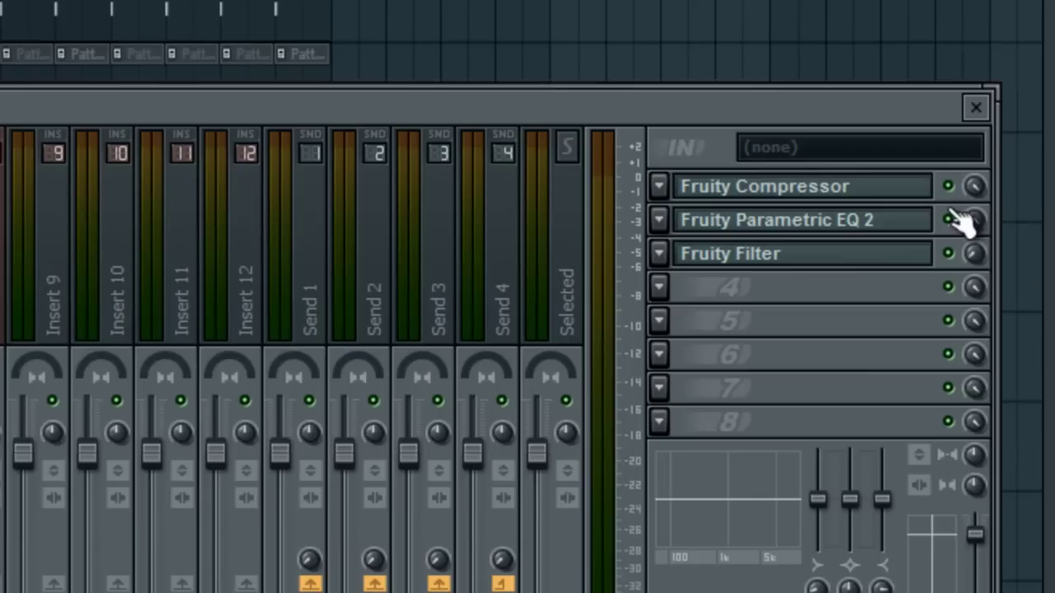
pyautogui.rightClick(974, 254)
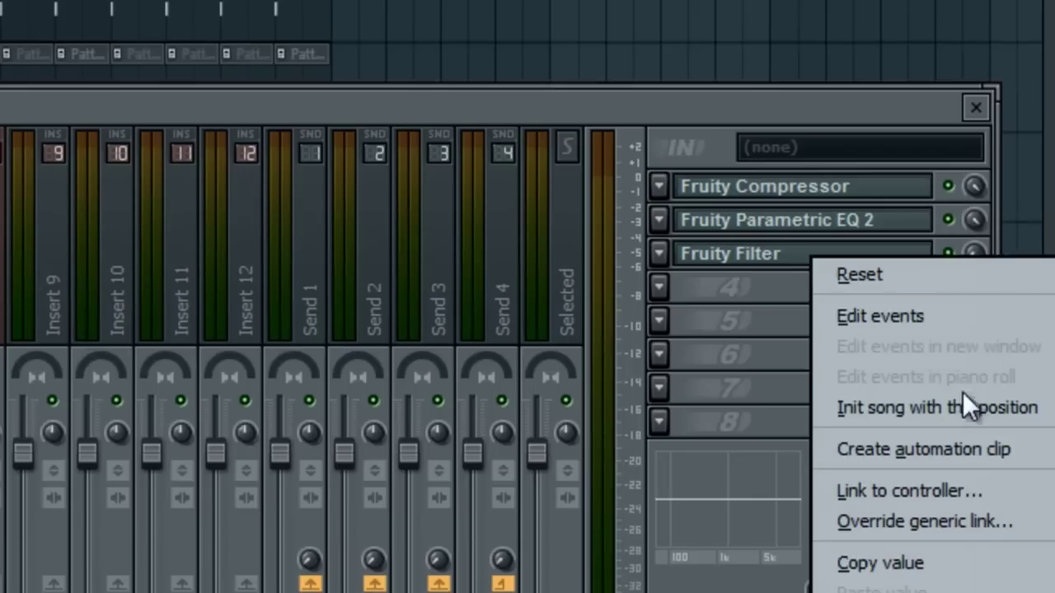
pyautogui.click(944, 454)
pyautogui.press('F9')
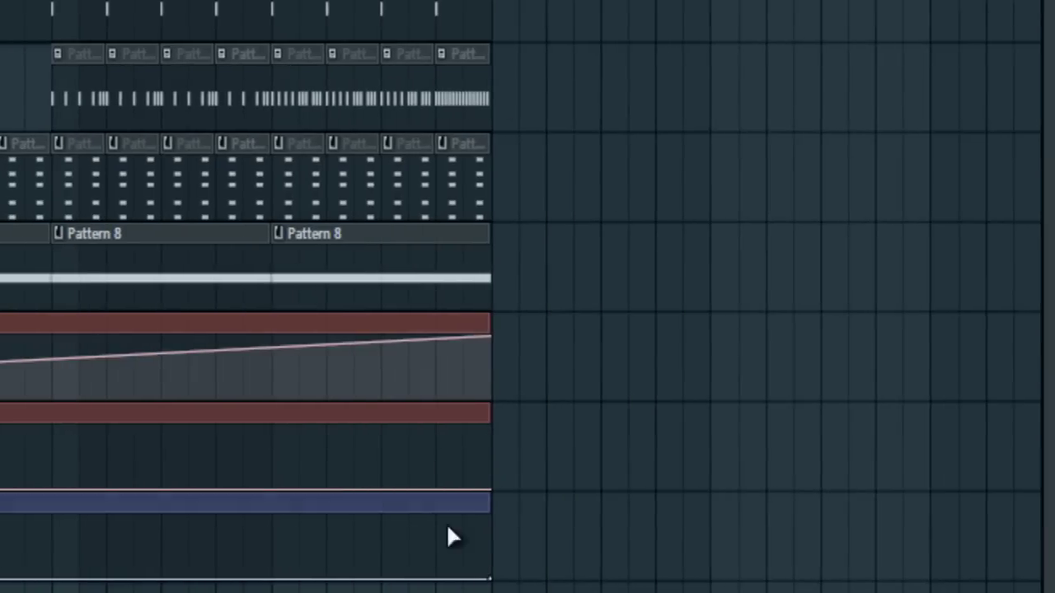
# Shape the snare filter automation so the mix level jumps to full at bar 28 and the cutoff ramps up from bar 28 to 29.
pyautogui.moveTo(419, 576); pyautogui.dragTo(430, 511)
pyautogui.moveTo(494, 533)
pyautogui.mouseDown()
pyautogui.moveTo(506, 530)
pyautogui.moveTo(498, 516)
pyautogui.mouseUp()
pyautogui.moveTo(516, 579); pyautogui.dragTo(514, 582)
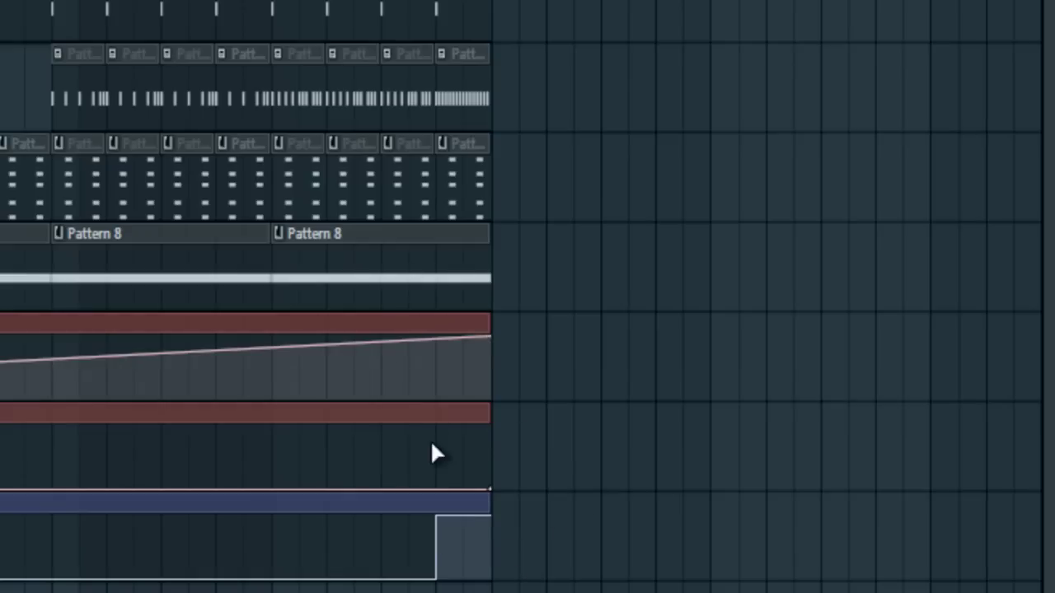
pyautogui.moveTo(437, 492); pyautogui.dragTo(502, 438)
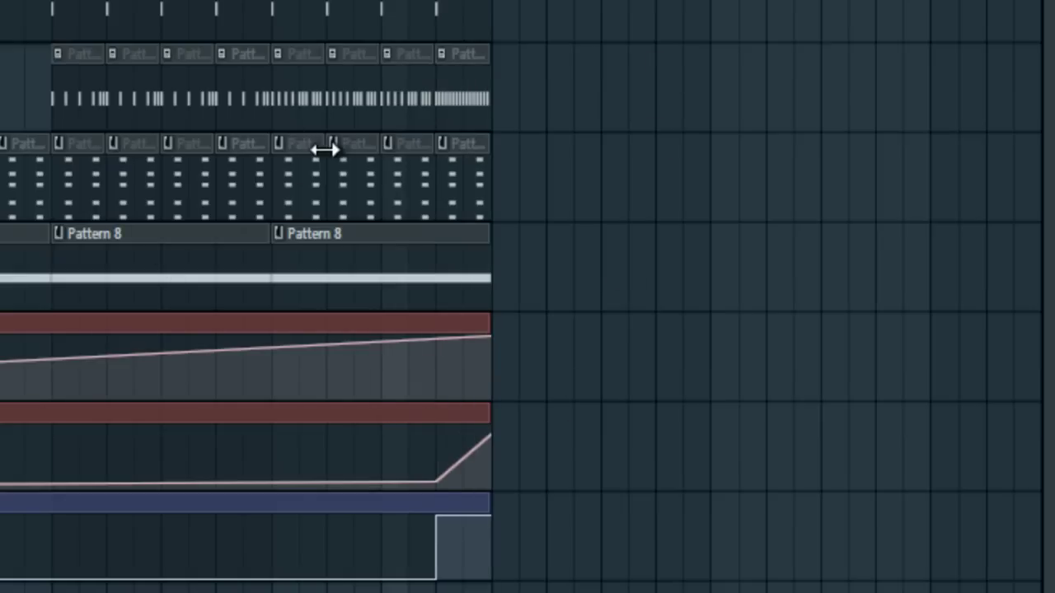
pyautogui.scroll(-2, 530, 158)
pyautogui.click(551, 134)
pyautogui.rightClick(580, 159)
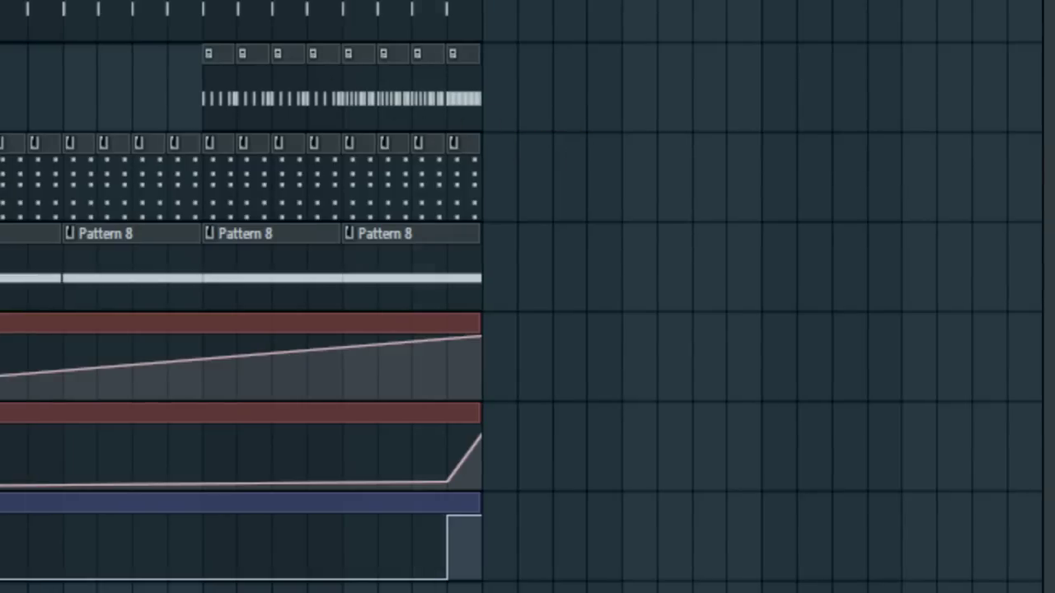
pyautogui.scroll(-3, 353, 384)
pyautogui.scroll(3, 283, 299)
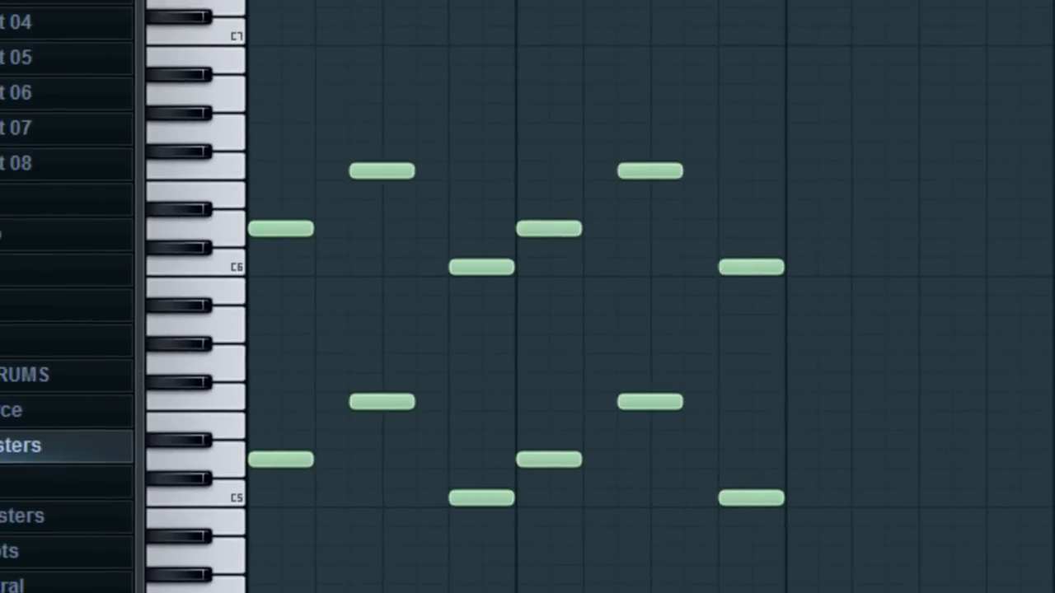
# Leave the Massive piano roll of Pattern 1 and switch to the empty Pattern 6.
pyautogui.moveTo(922, 540); pyautogui.dragTo(30, 11)
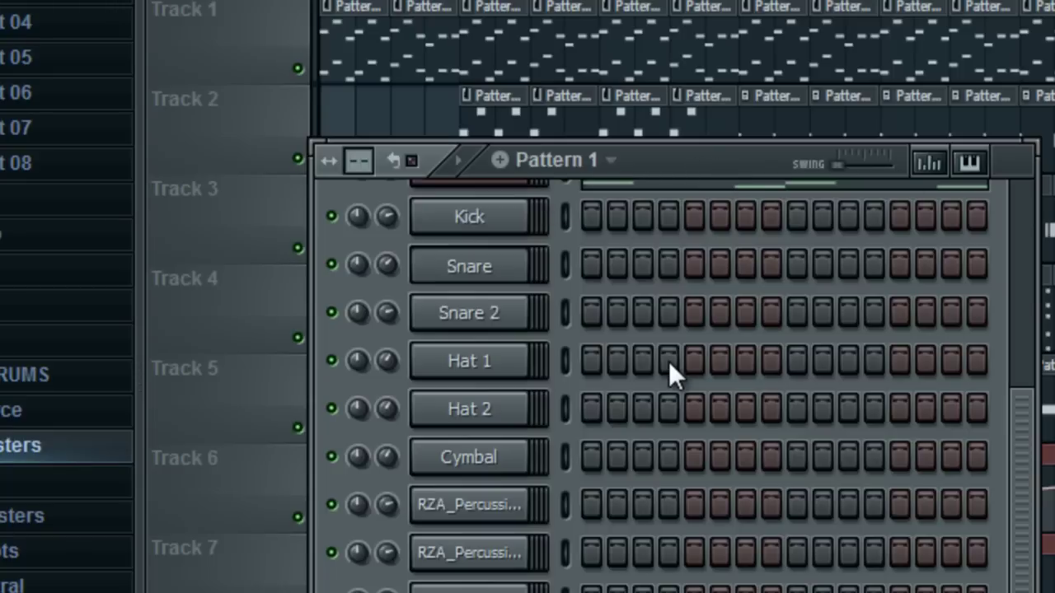
pyautogui.scroll(4, 668, 367)
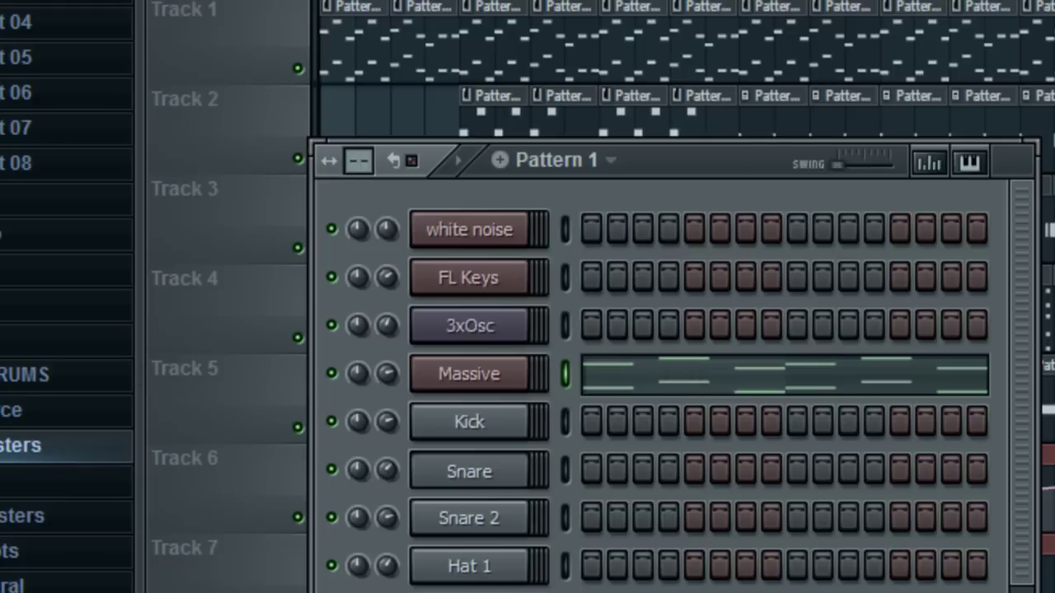
pyautogui.press('KP_Add')
pyautogui.press('KP_Add')
pyautogui.press('KP_Add')
pyautogui.press('KP_Add')
pyautogui.press('KP_Add')
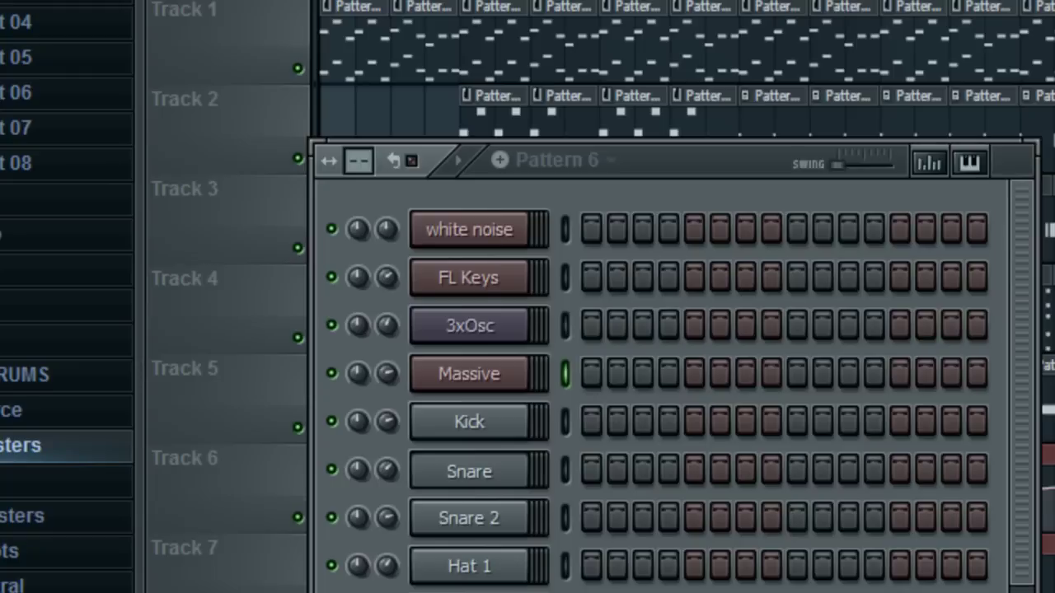
pyautogui.scroll(-4, 690, 252)
pyautogui.scroll(4, 687, 257)
pyautogui.scroll(-4, 690, 322)
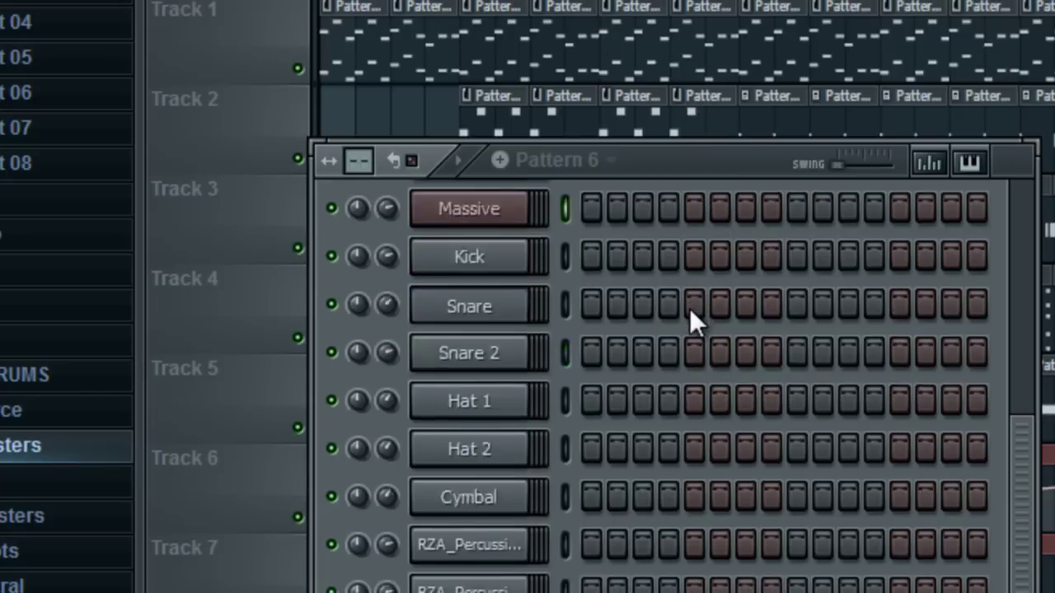
pyautogui.scroll(4, 684, 330)
# Insert a new Massive channel and load the High Synth preset from the synths folder.
pyautogui.rightClick(491, 229)
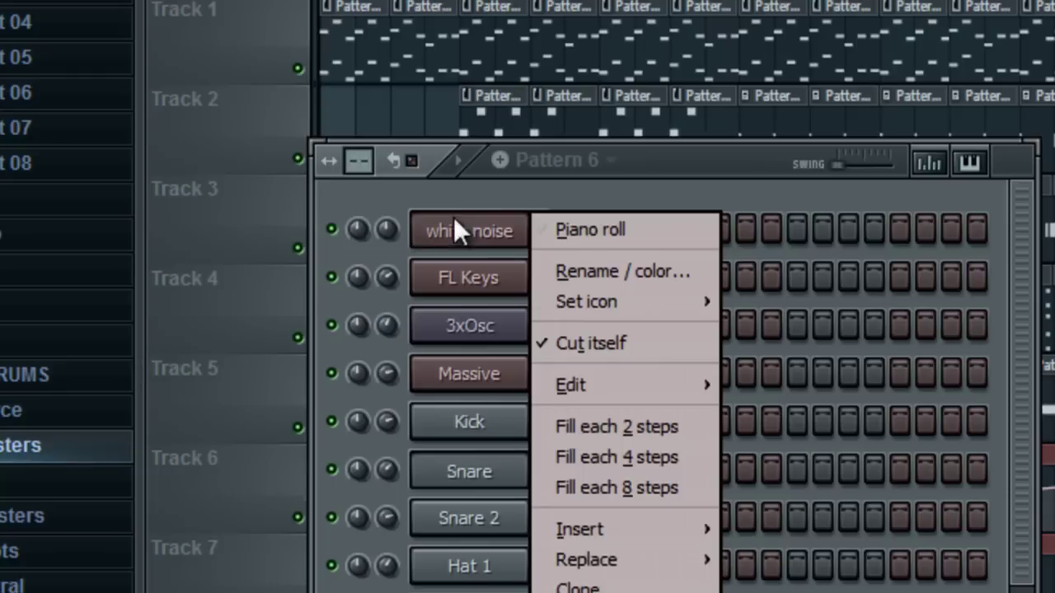
pyautogui.moveTo(607, 527)
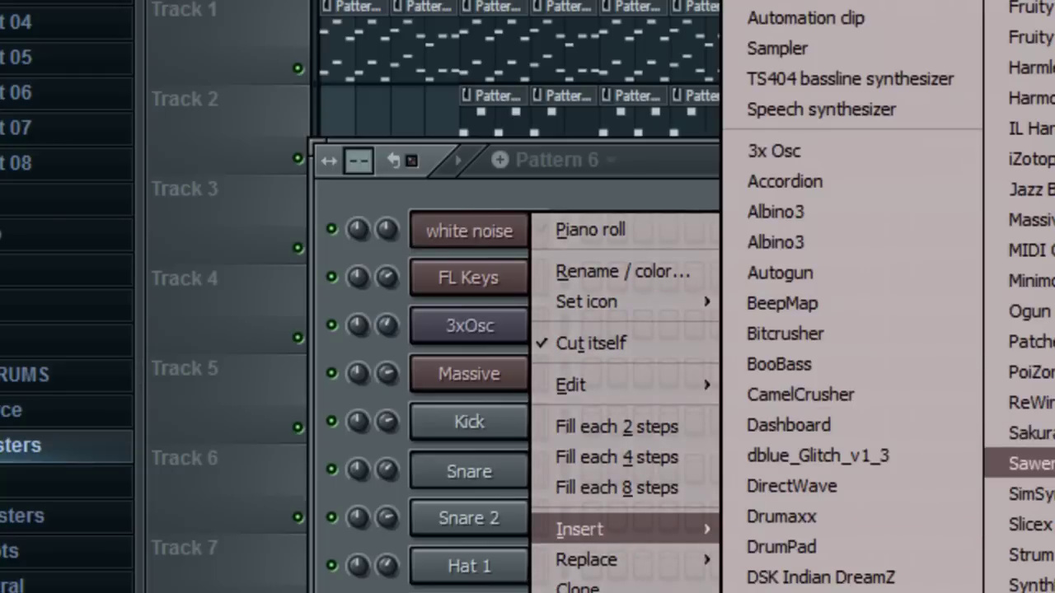
pyautogui.click(1031, 220)
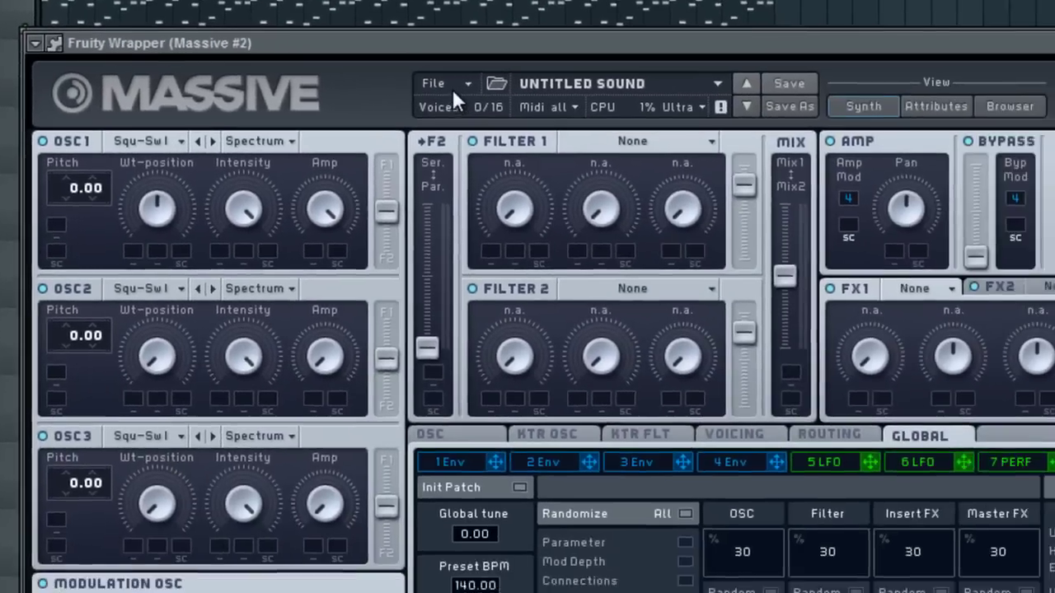
pyautogui.click(445, 86)
pyautogui.click(385, 91)
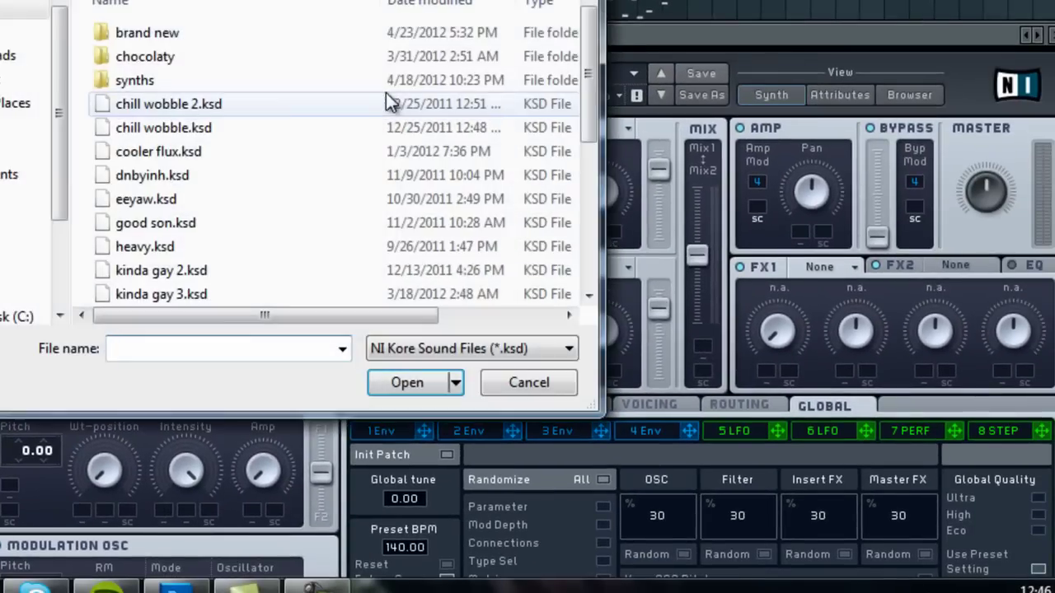
pyautogui.click(208, 72)
pyautogui.doubleClick(208, 74)
pyautogui.doubleClick(207, 54)
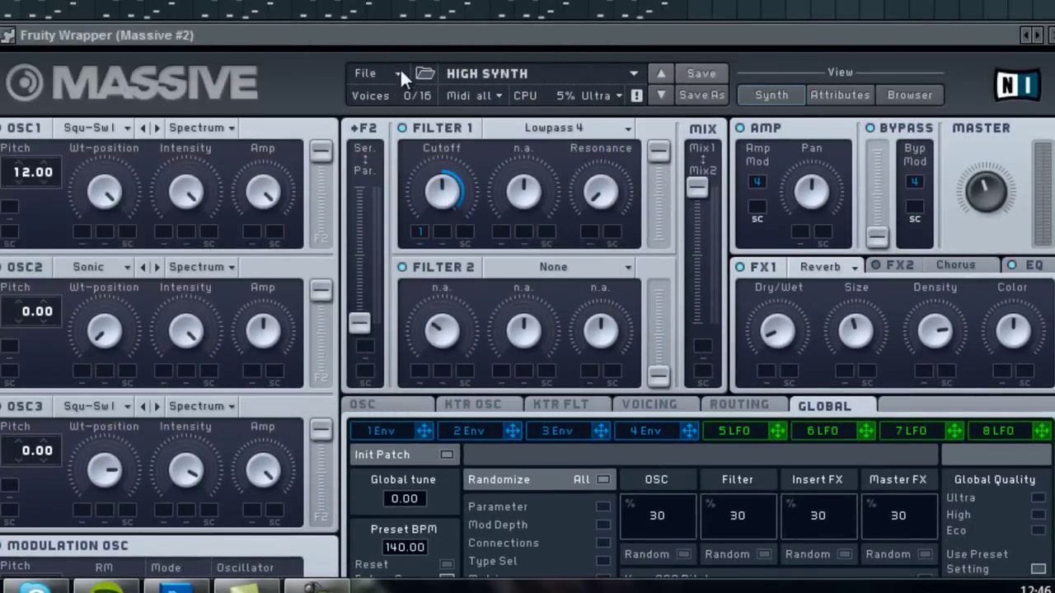
# Detach the new Massive plugin window and move it so its lower controls are reachable.
pyautogui.moveTo(399, 42); pyautogui.dragTo(402, 0)
pyautogui.click(7, 0)
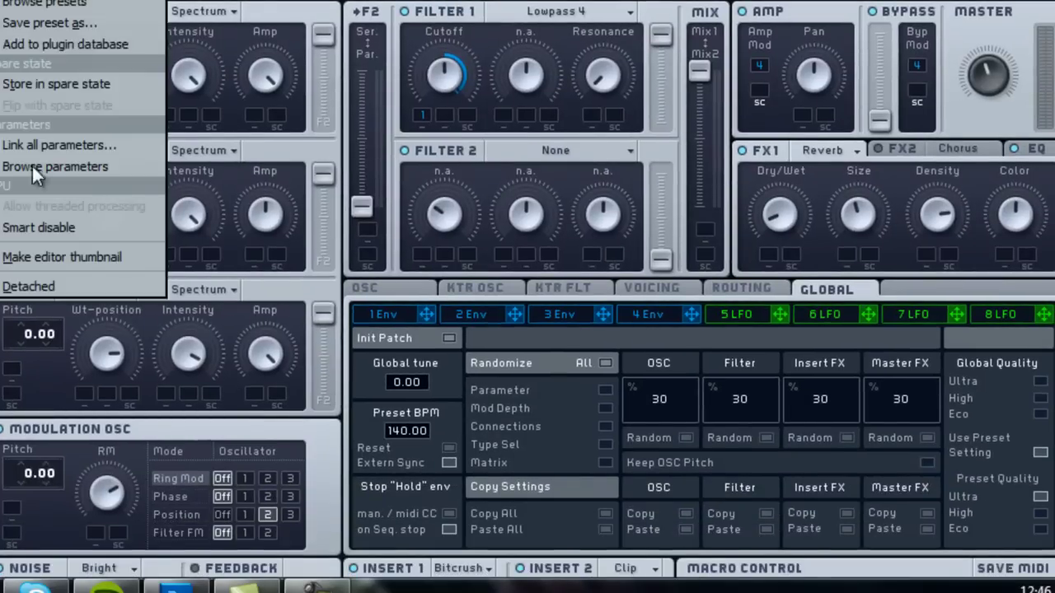
pyautogui.click(50, 285)
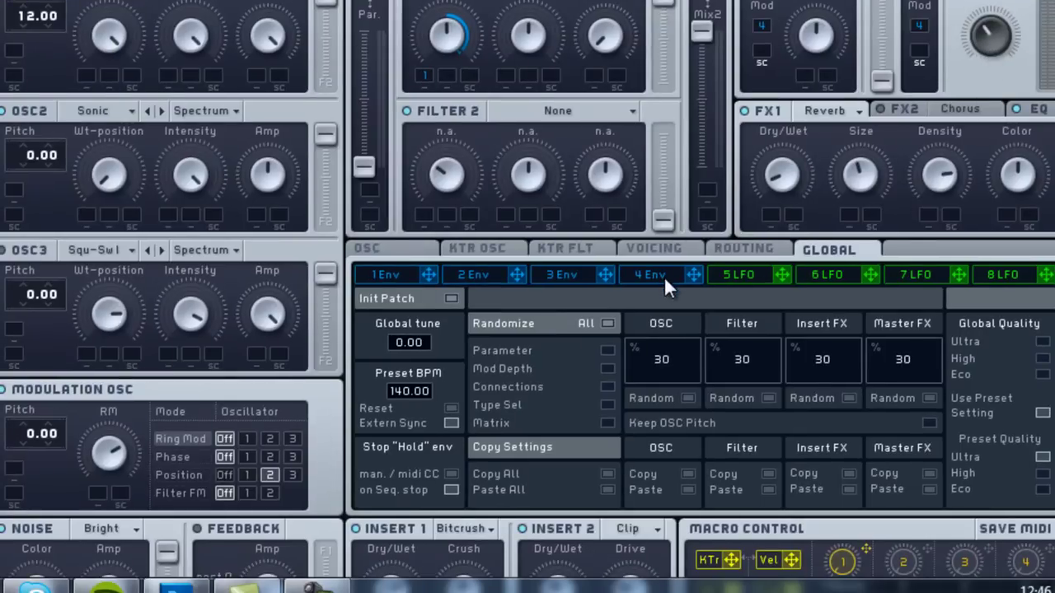
# Look over the LFO and oscillator settings of the new Massive, and load the pluckish.ksd preset from the synths folder.
pyautogui.click(736, 277)
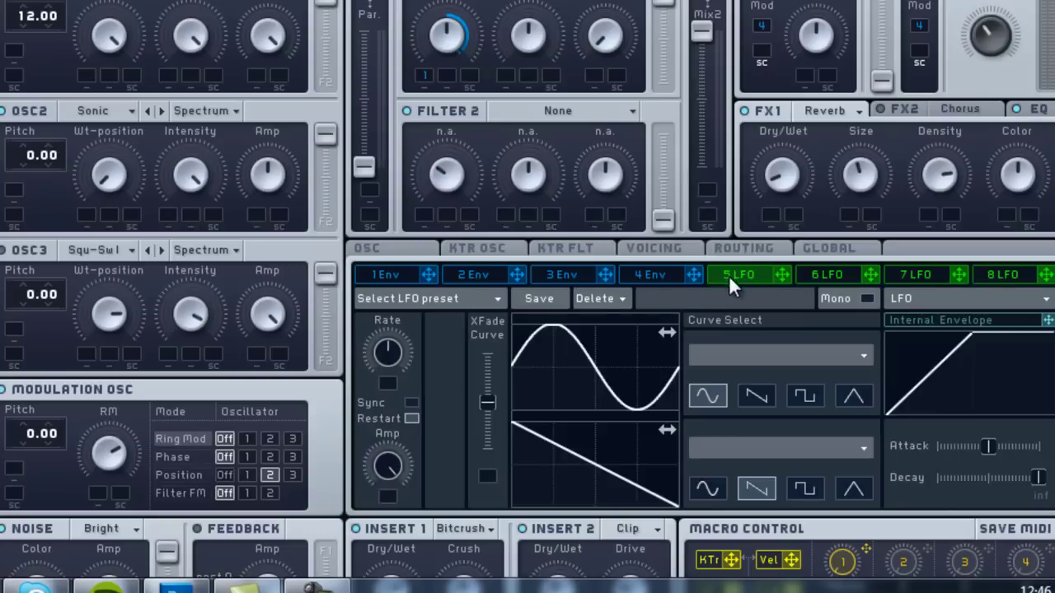
pyautogui.click(369, 249)
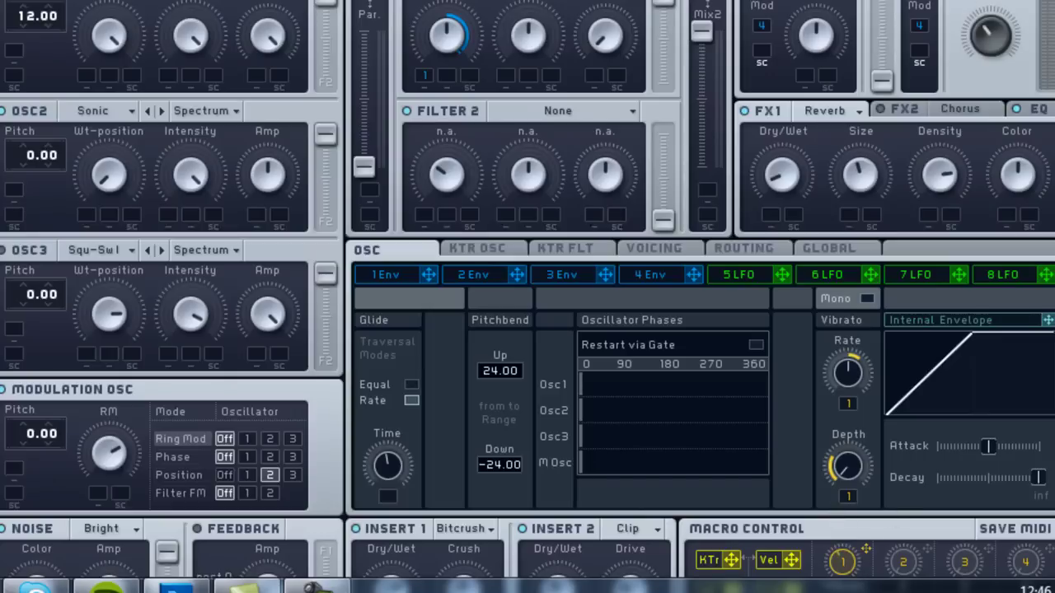
pyautogui.click(363, 1)
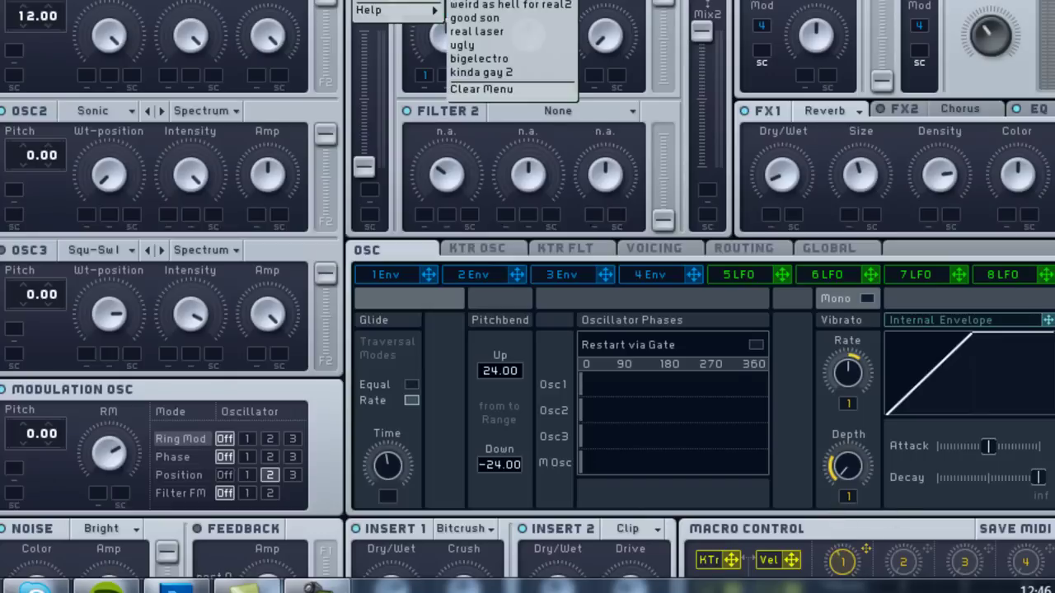
pyautogui.click(387, 0)
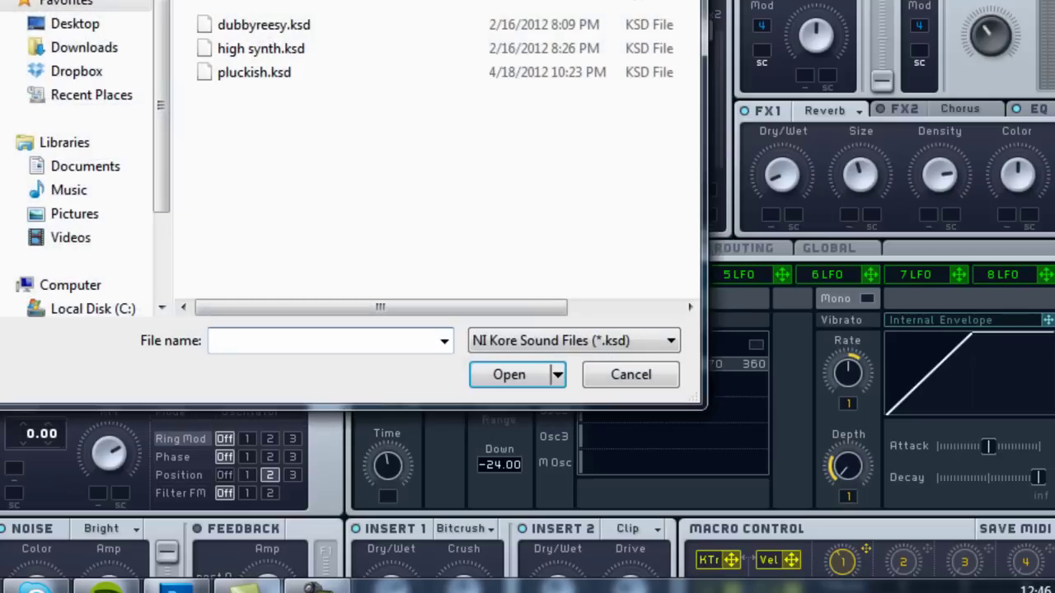
pyautogui.doubleClick(351, 72)
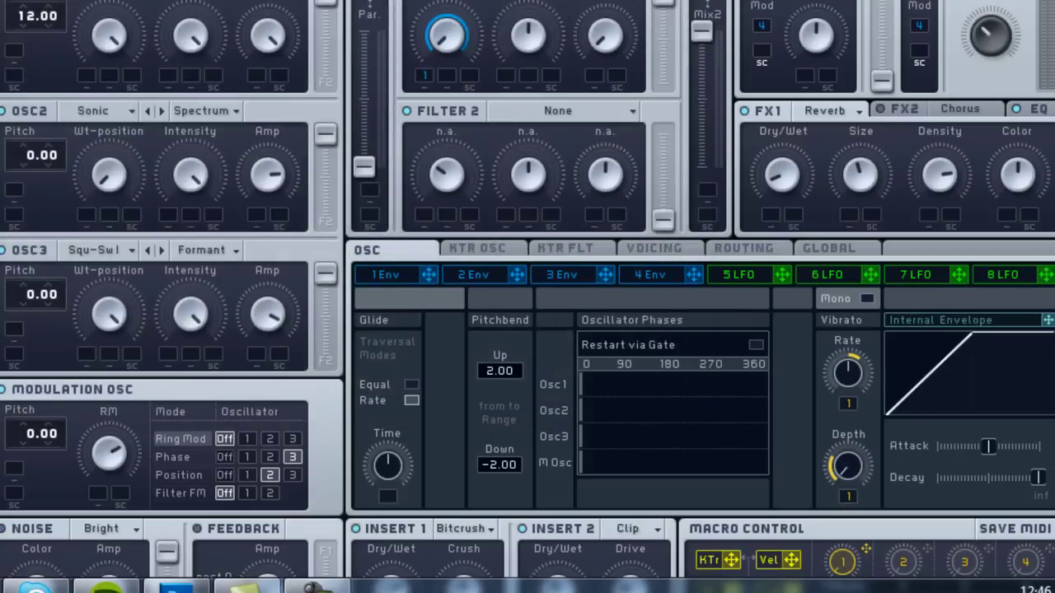
# Compare the plugin settings of the original Massive channel with those of Massive #2.
pyautogui.press('Escape')
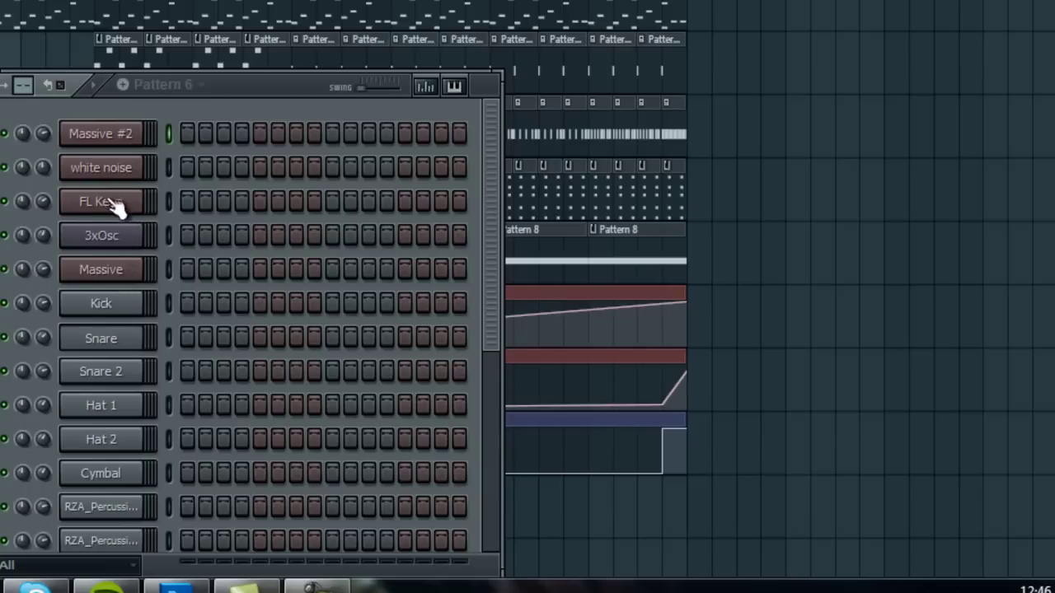
pyautogui.click(111, 272)
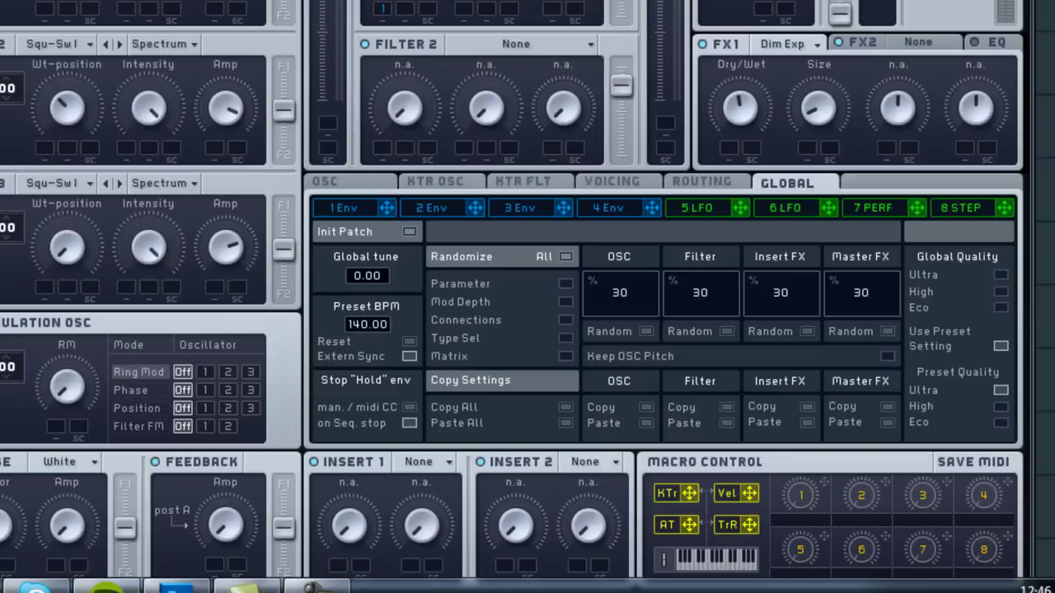
pyautogui.press('Escape')
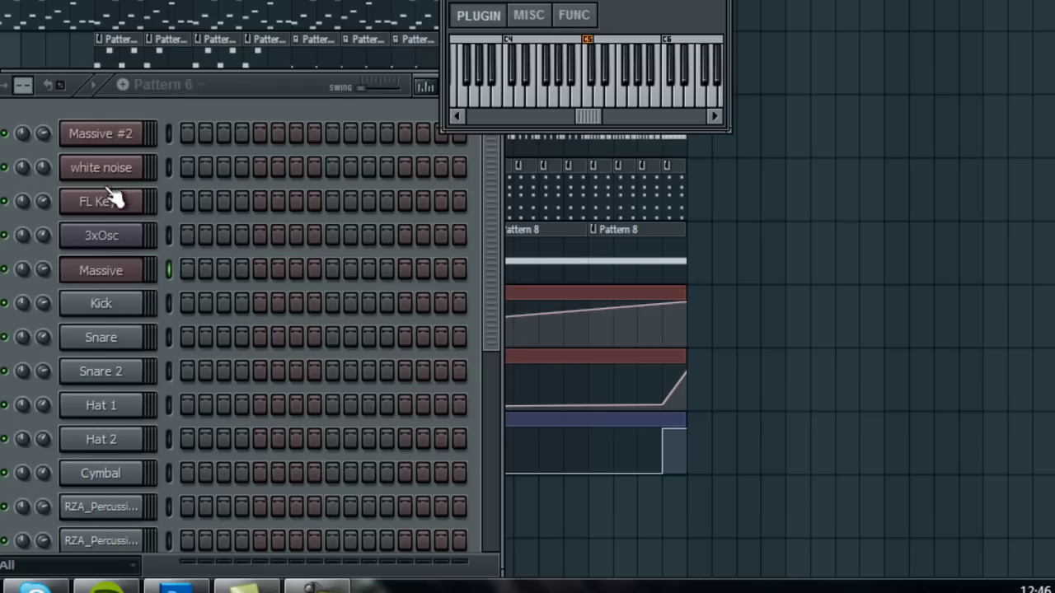
pyautogui.click(115, 140)
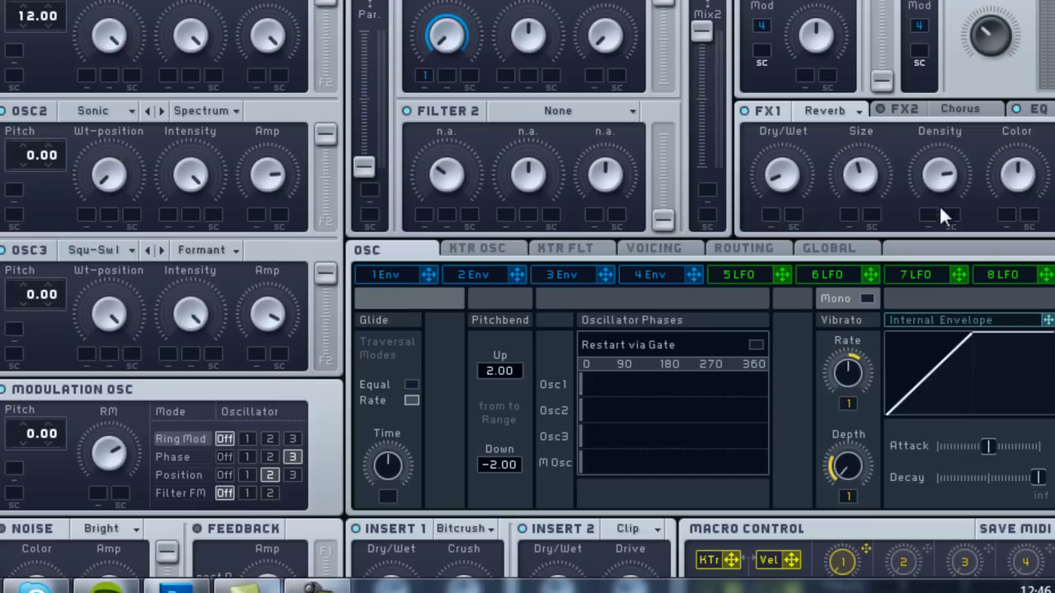
pyautogui.press('Escape')
# Open the piano roll of Massive #2 in Pattern 6 and show its notes from bar 1.
pyautogui.rightClick(122, 141)
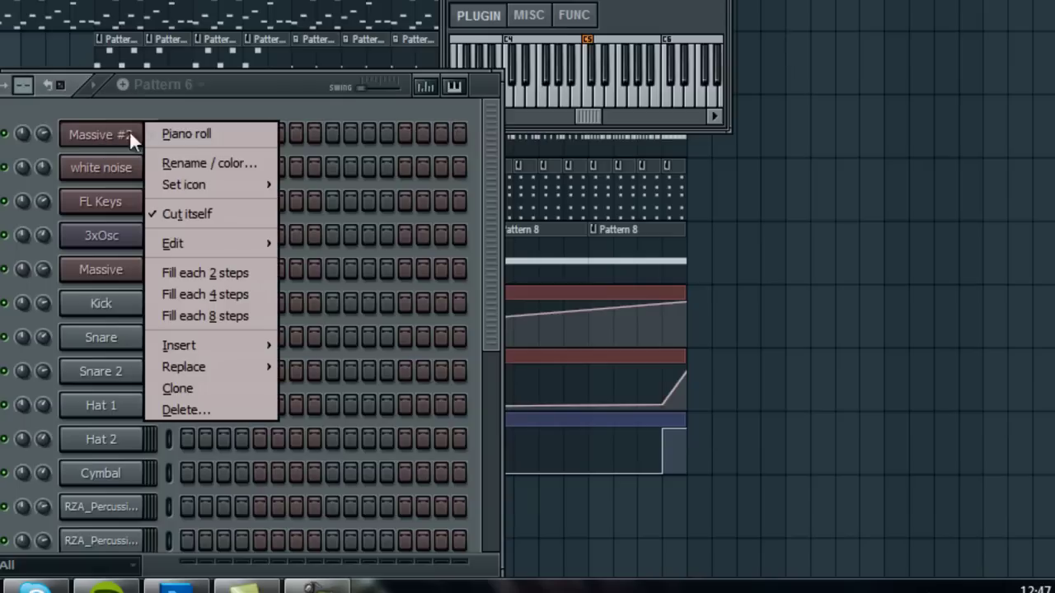
pyautogui.click(183, 135)
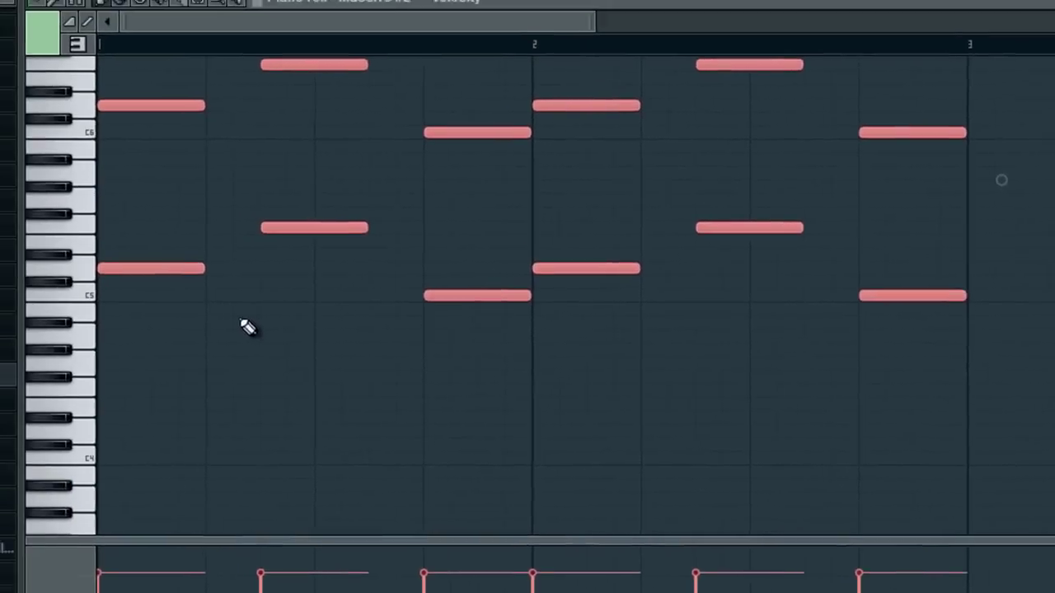
pyautogui.scroll(-2, 239, 363)
pyautogui.scroll(2, 231, 354)
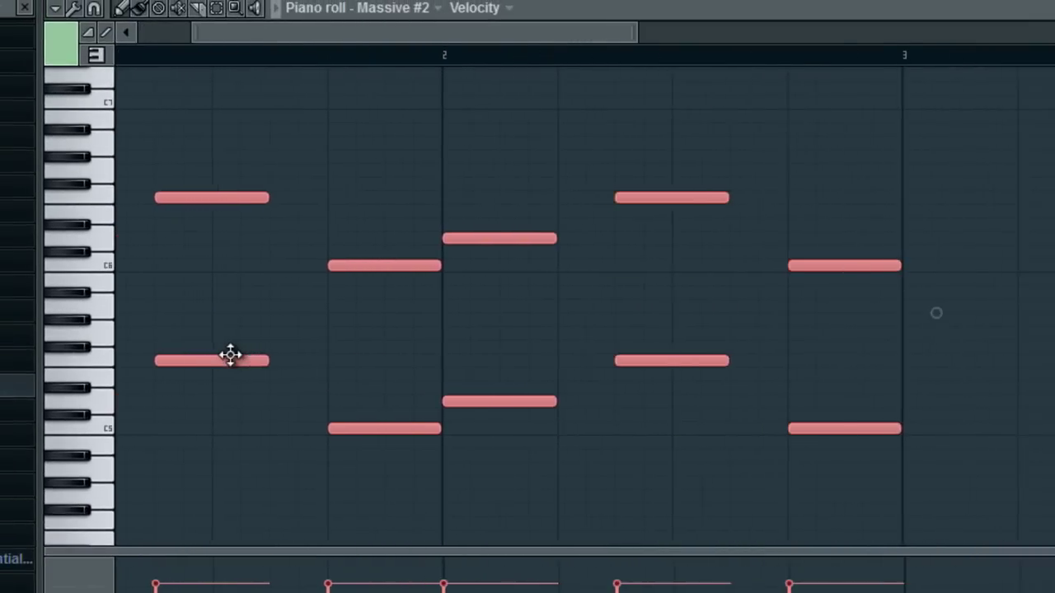
pyautogui.hscroll(-2, 325, 52)
pyautogui.hscroll(-1, 581, 305)
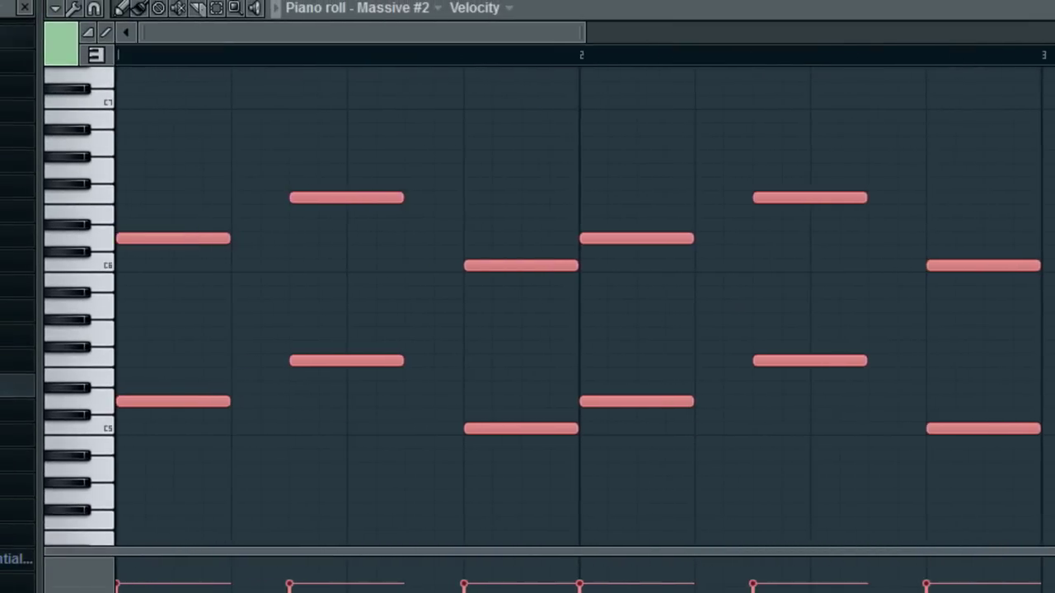
# Select all notes of the two-bar Massive #2 melody and play the pattern back.
pyautogui.click(215, 8)
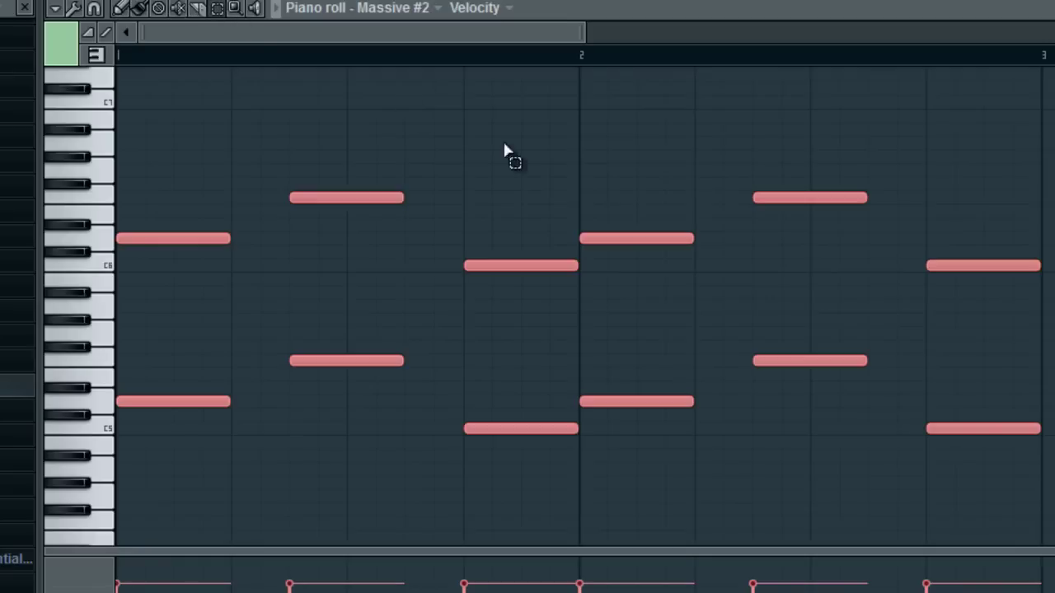
pyautogui.moveTo(519, 153); pyautogui.dragTo(188, 201)
pyautogui.click(348, 140)
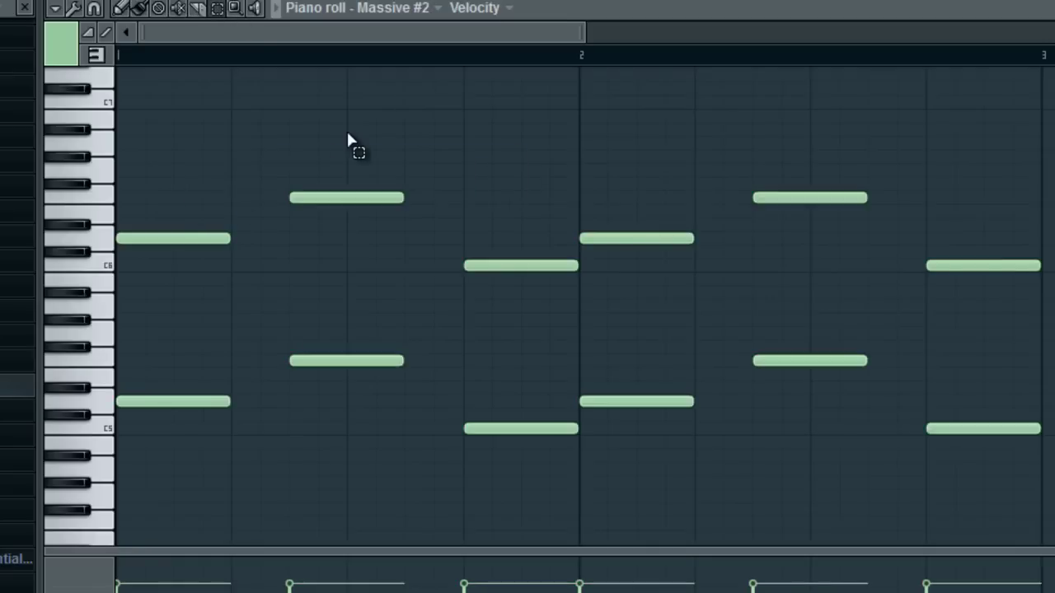
pyautogui.click(122, 8)
pyautogui.press('space')
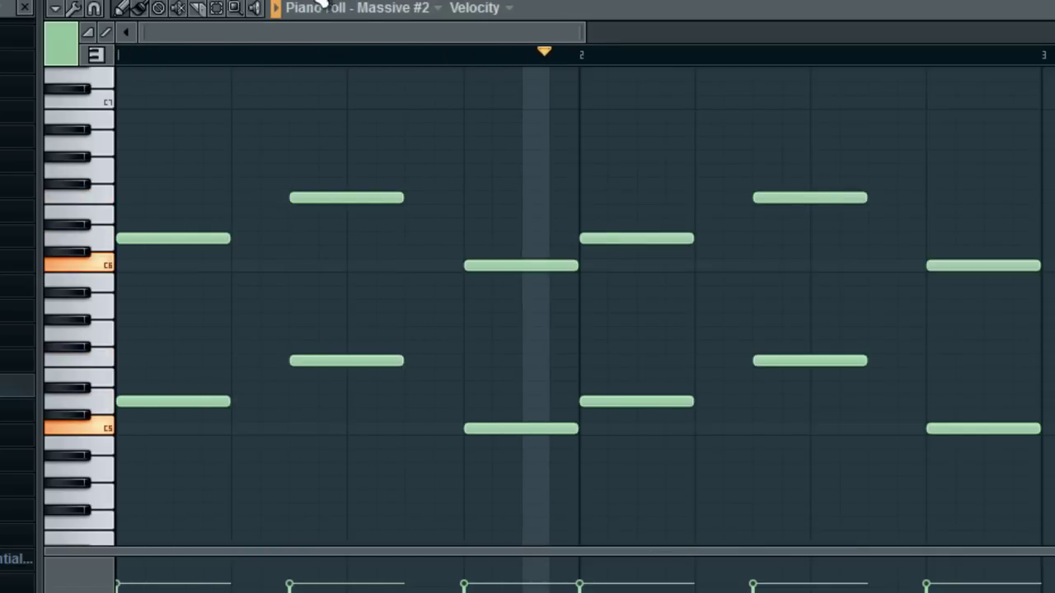
pyautogui.press('space')
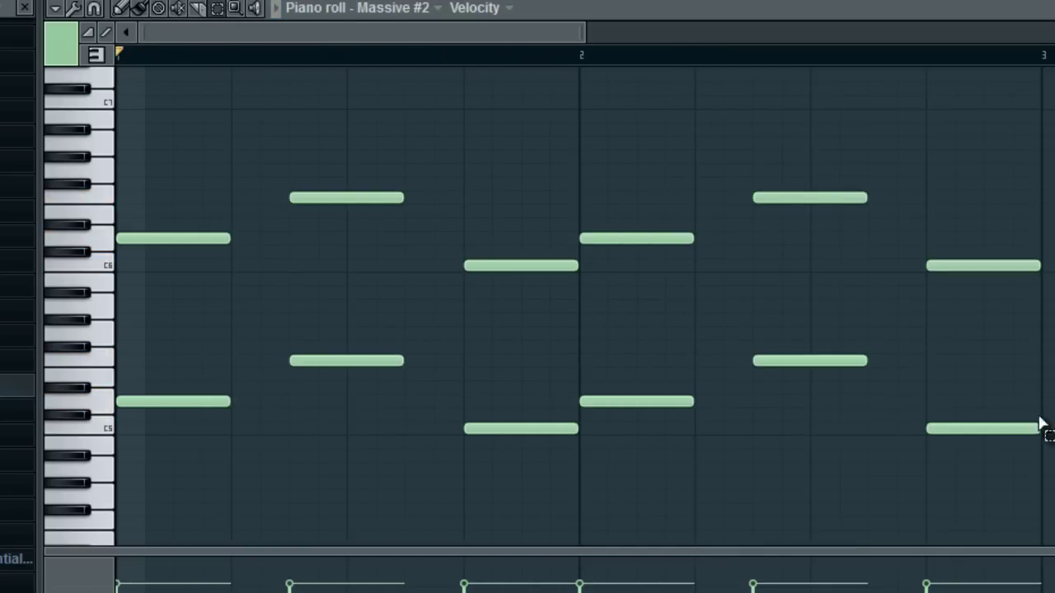
pyautogui.moveTo(1047, 488); pyautogui.dragTo(118, 136)
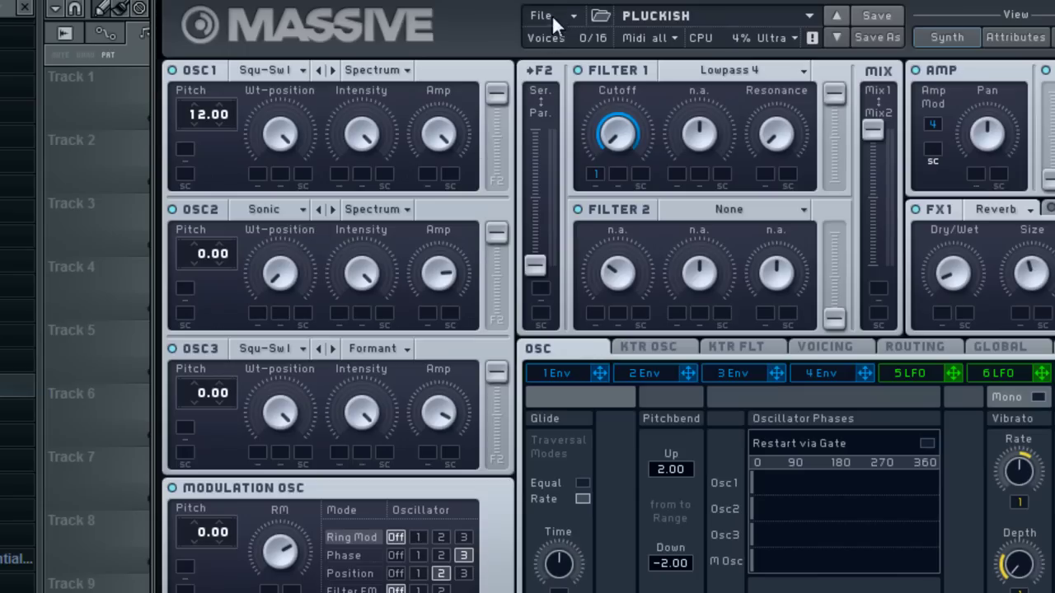
# Load the high synth.ksd preset into Massive #2.
pyautogui.click(556, 18)
pyautogui.click(555, 31)
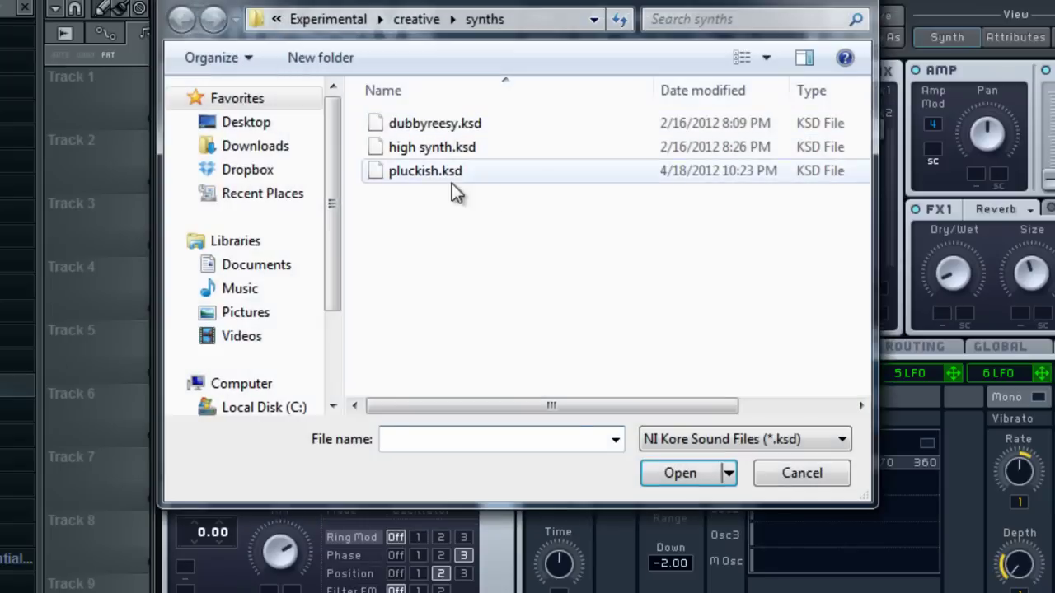
pyautogui.doubleClick(434, 148)
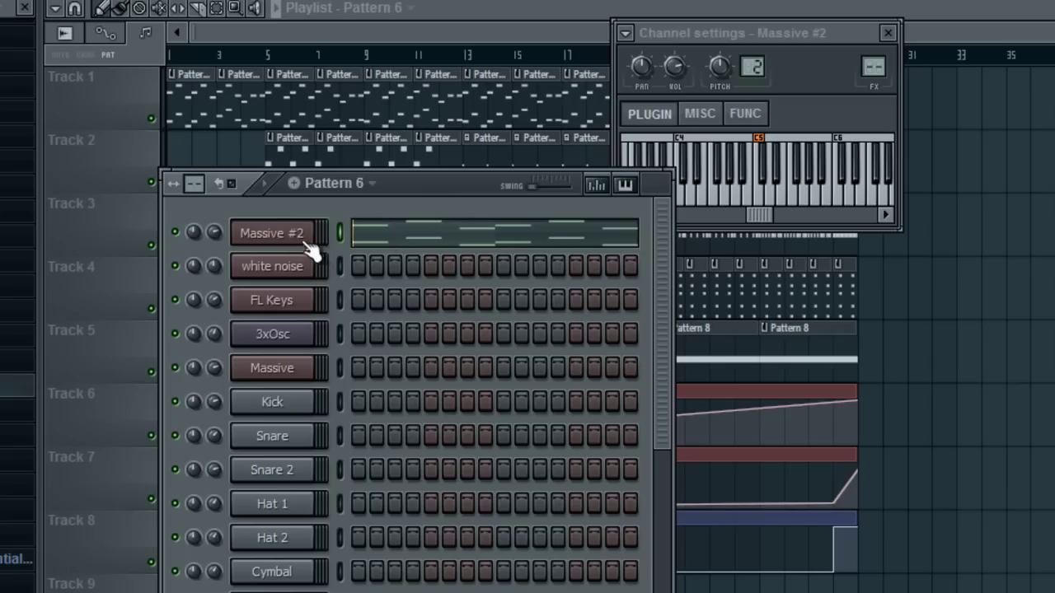
# In the Massive #2 piano roll, shorten bar 1's middle notes to half a beat, placing the upper on beat 3 and the lower half a beat after.
pyautogui.rightClick(309, 231)
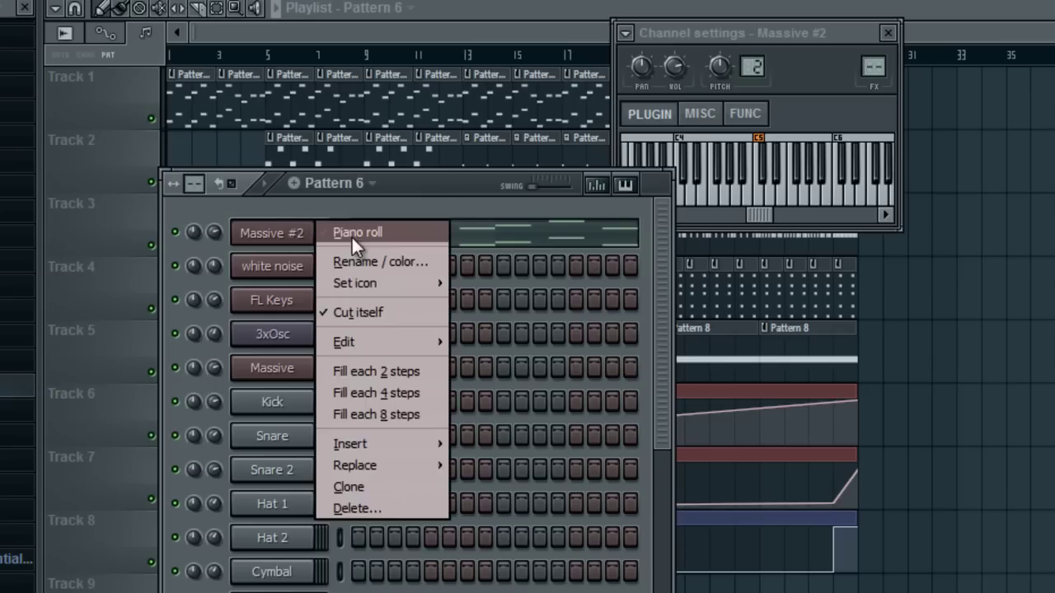
pyautogui.click(356, 229)
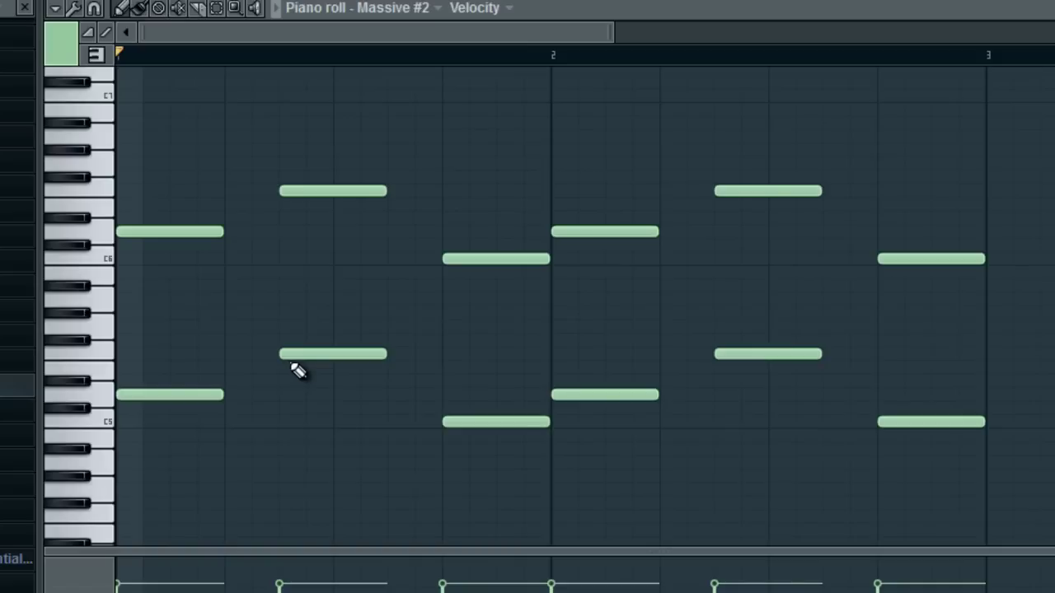
pyautogui.moveTo(344, 191); pyautogui.dragTo(290, 194)
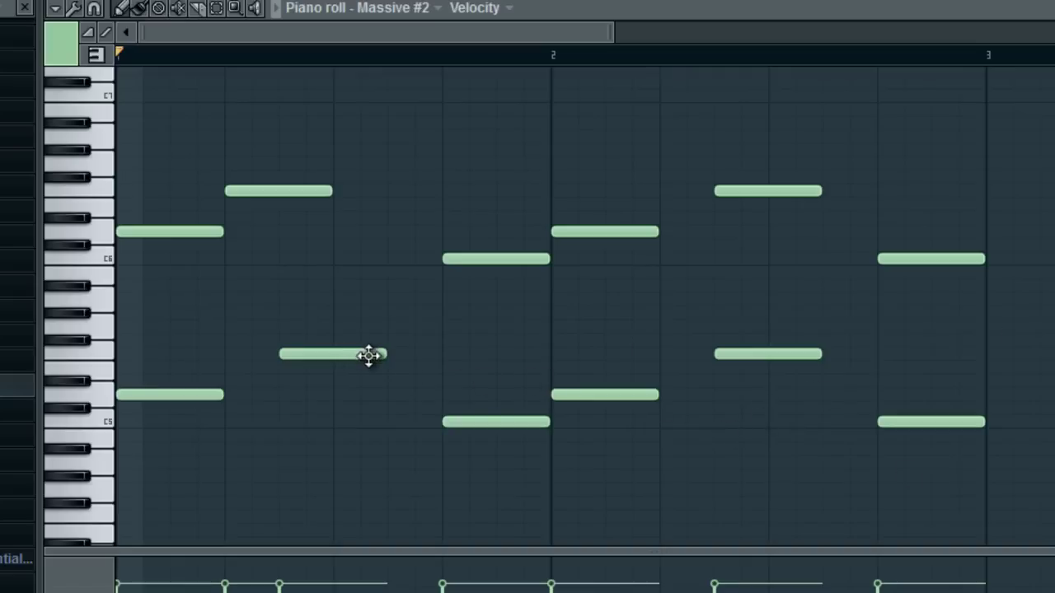
pyautogui.moveTo(383, 354); pyautogui.dragTo(334, 354)
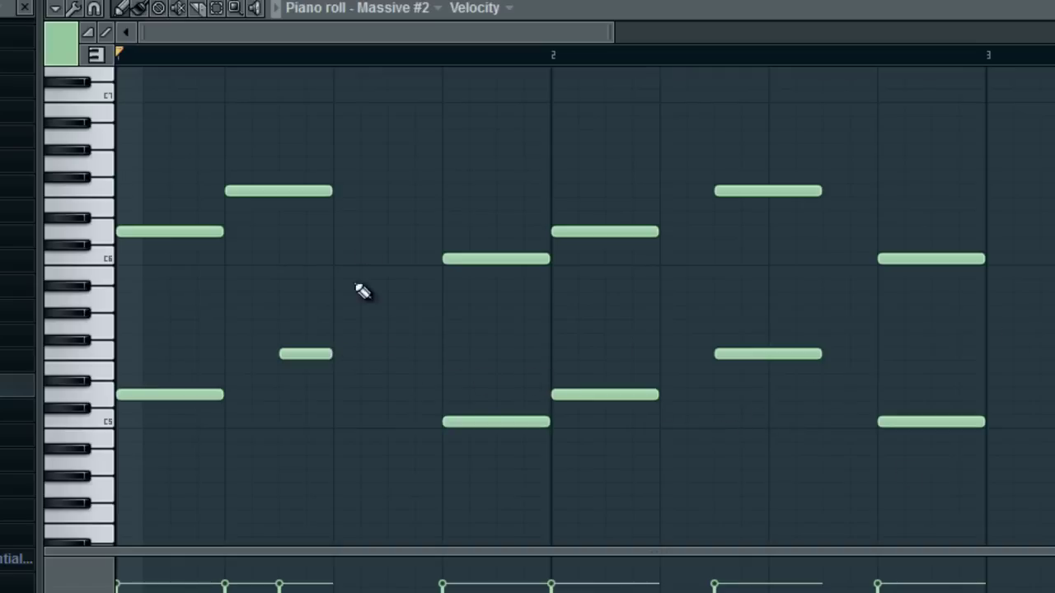
pyautogui.moveTo(330, 191); pyautogui.dragTo(360, 193)
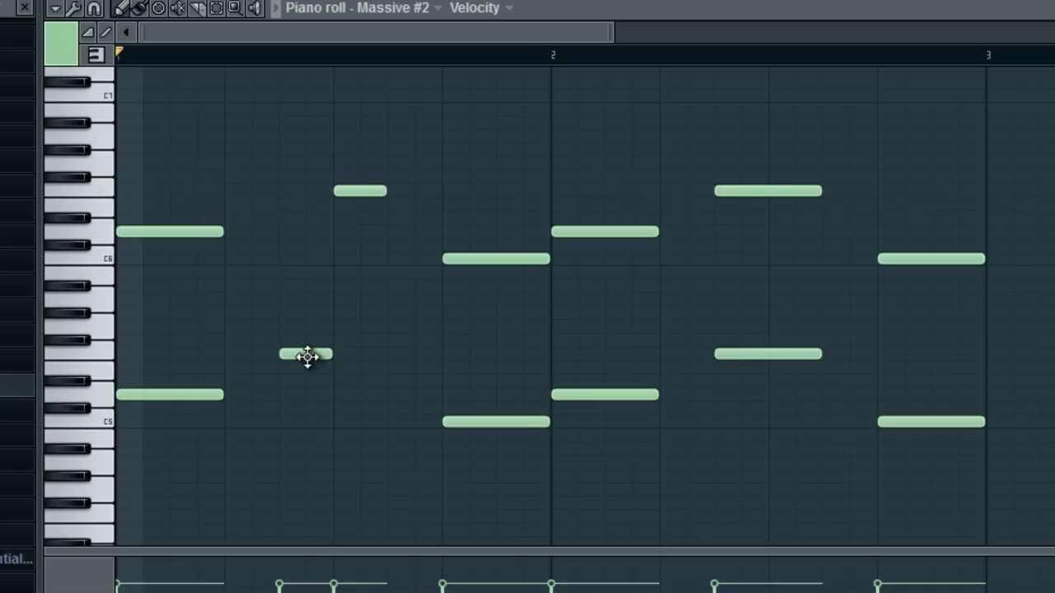
pyautogui.moveTo(308, 354); pyautogui.dragTo(419, 354)
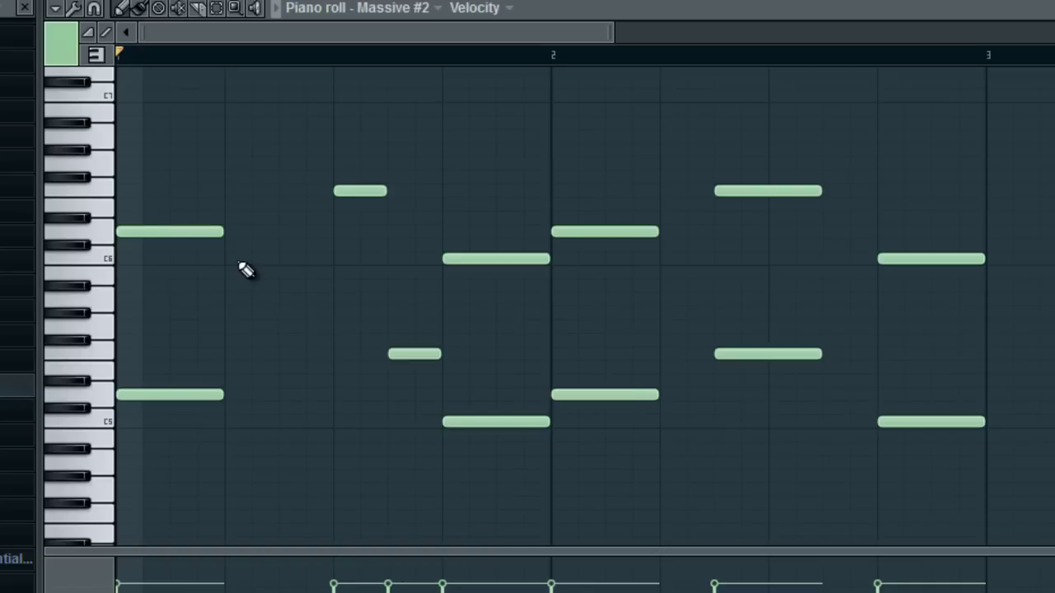
# Leave the piano roll for the channel list and play back Pattern 6.
pyautogui.press('F7')
pyautogui.press('F6')
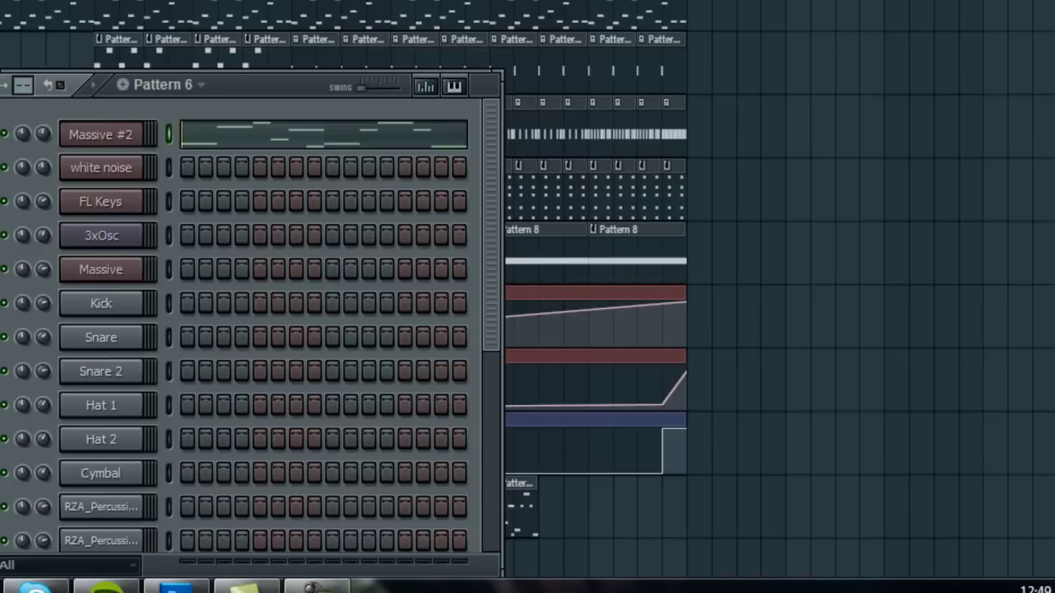
pyautogui.press('space')
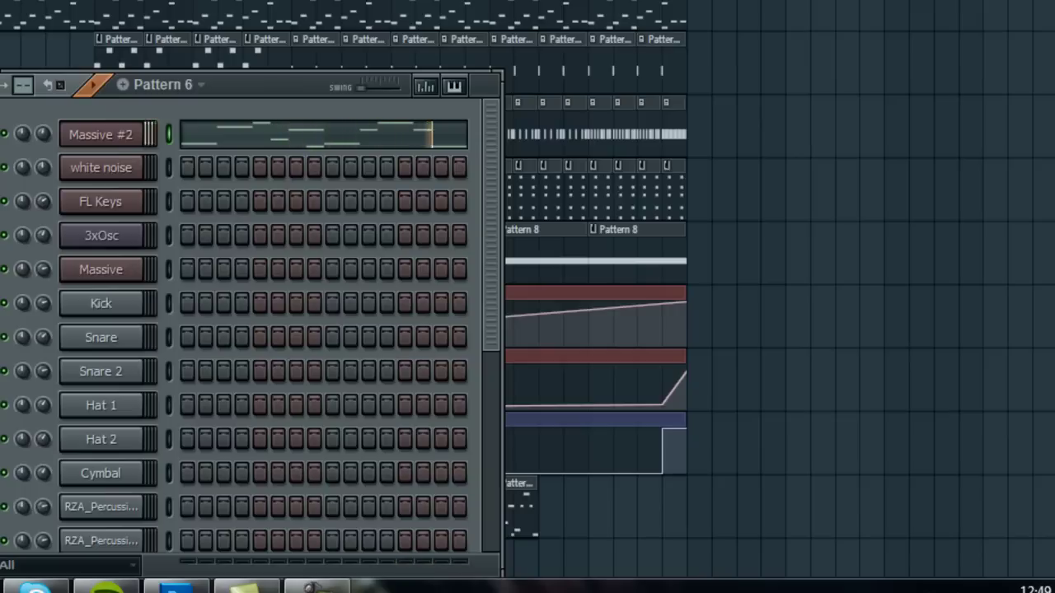
pyautogui.press('space')
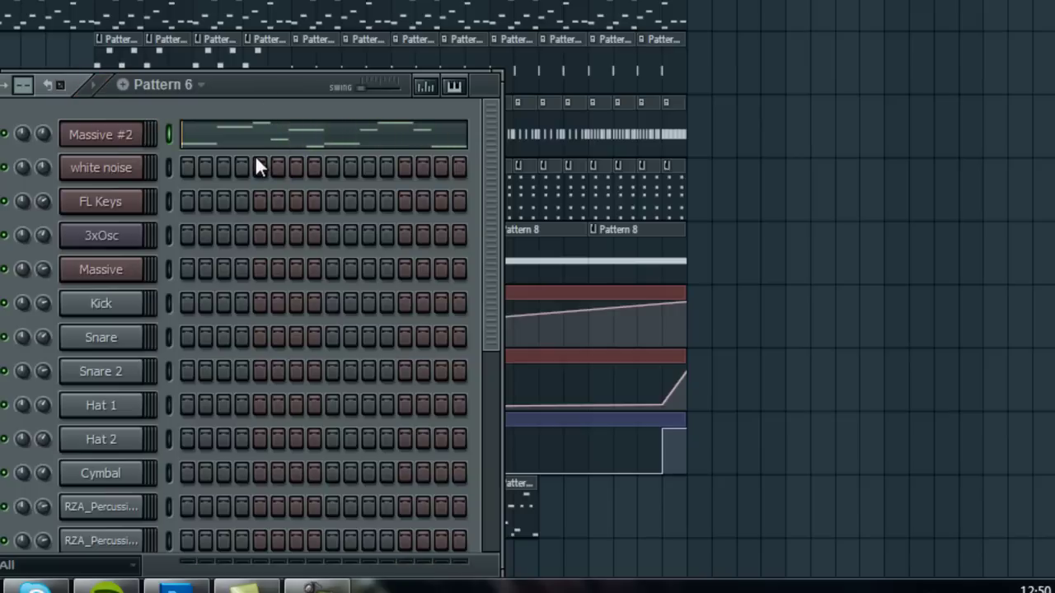
pyautogui.click(149, 134)
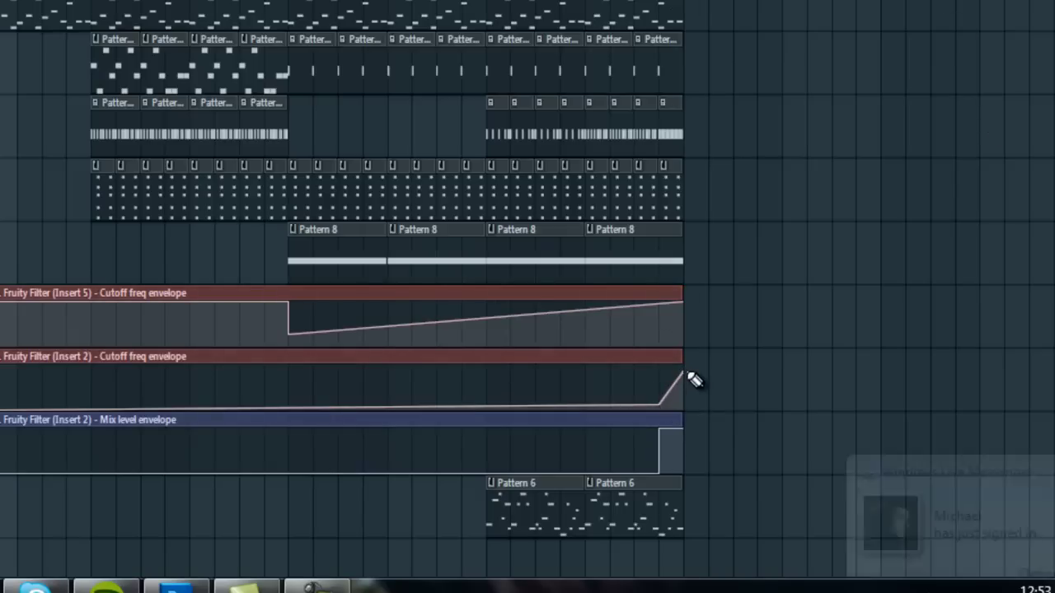
# Dismiss the sign-in notification and route the Massive #2 channel to mixer insert 9.
pyautogui.click(1045, 447)
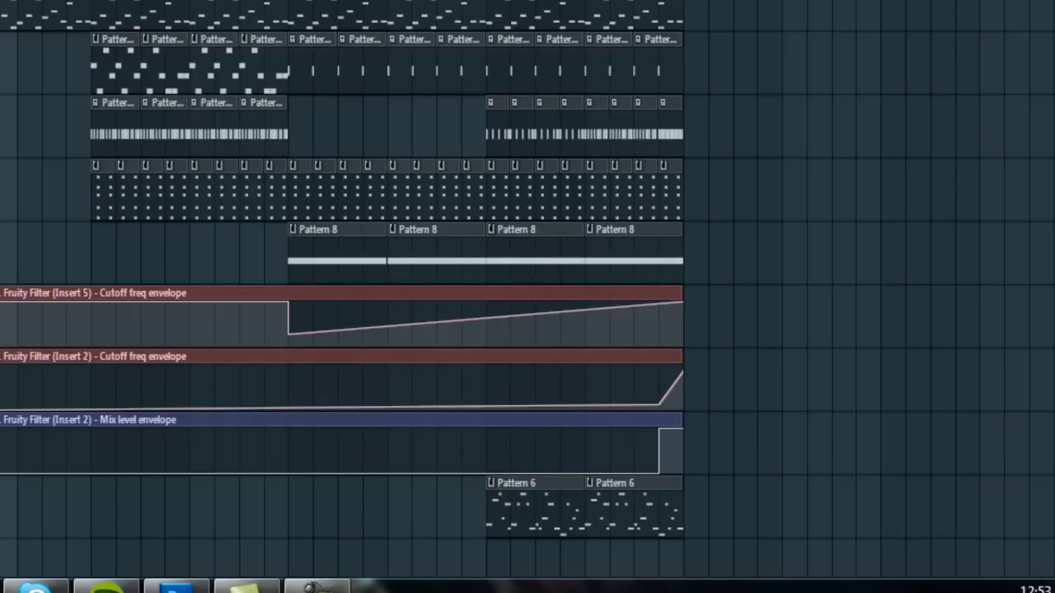
pyautogui.press('F6')
pyautogui.press('F9')
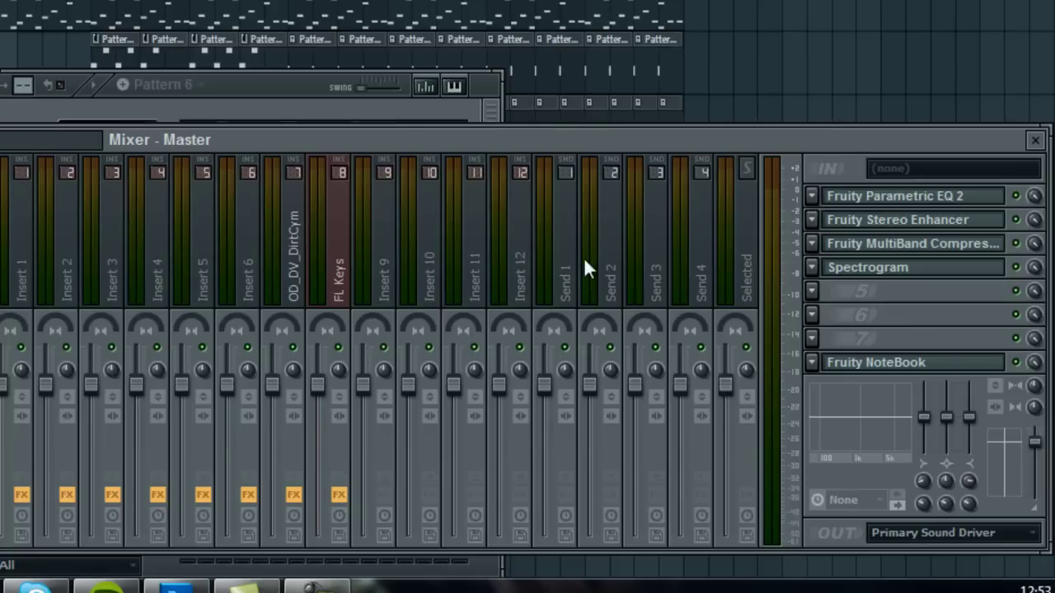
pyautogui.click(260, 89)
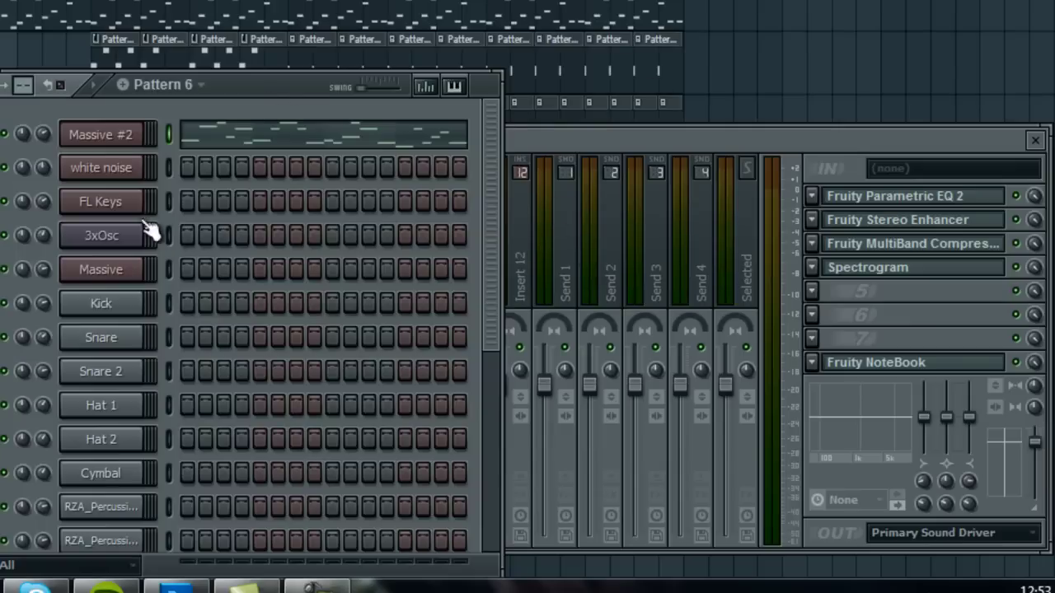
pyautogui.click(124, 136)
pyautogui.press('Escape')
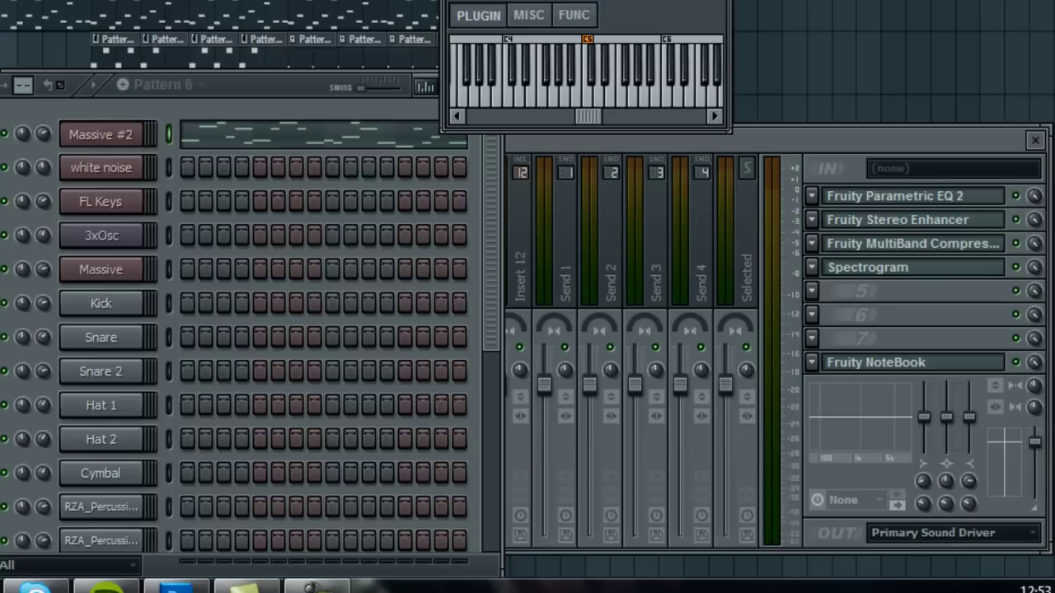
pyautogui.hotkey('ctrl', 'l')
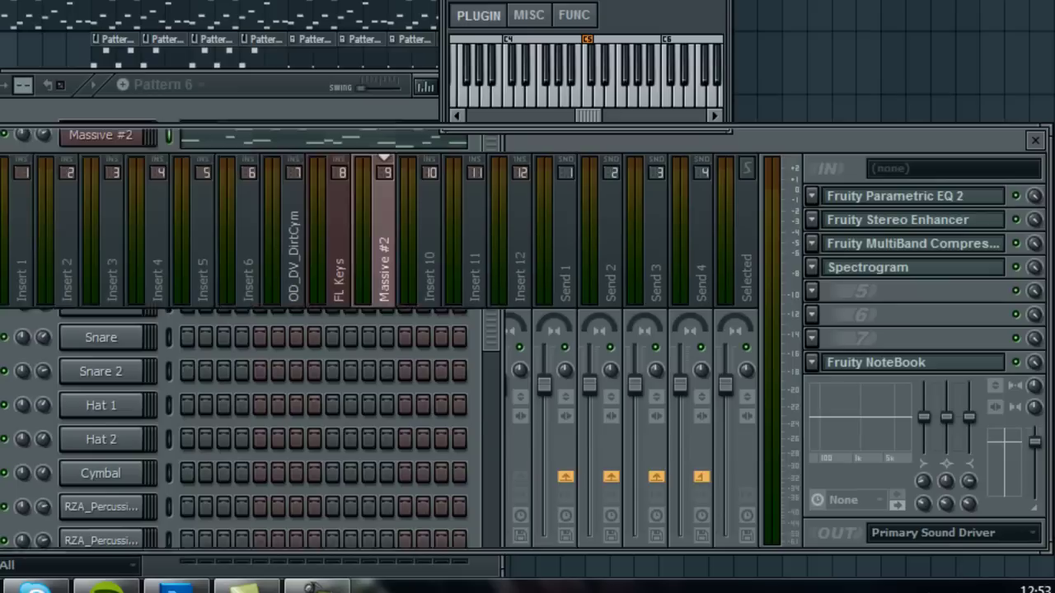
# Add a Fruity Filter to the Massive #2 insert and create automation clips for its cutoff frequency and mix level.
pyautogui.click(814, 199)
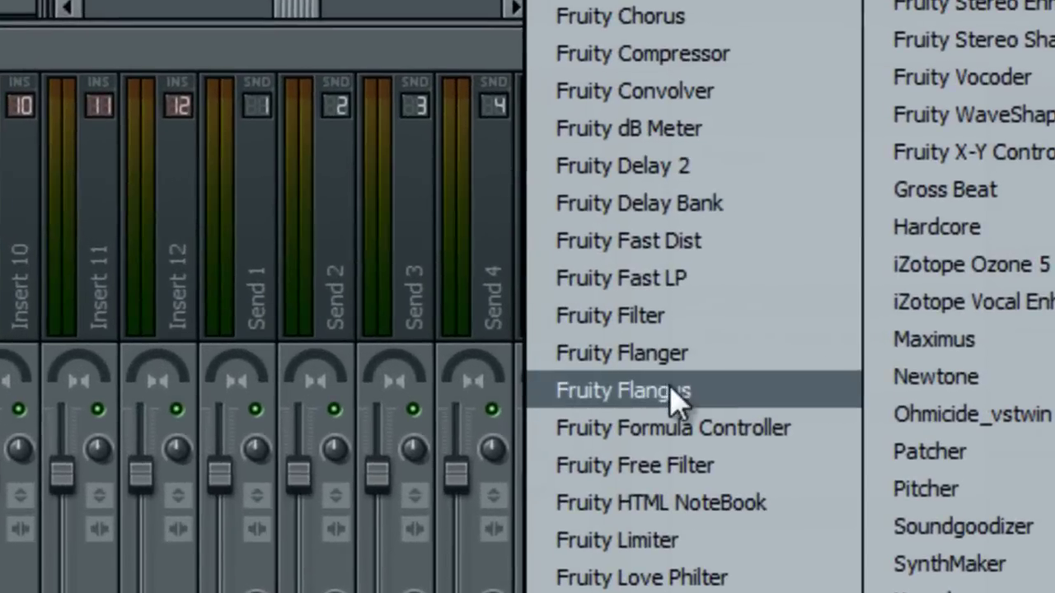
pyautogui.click(651, 316)
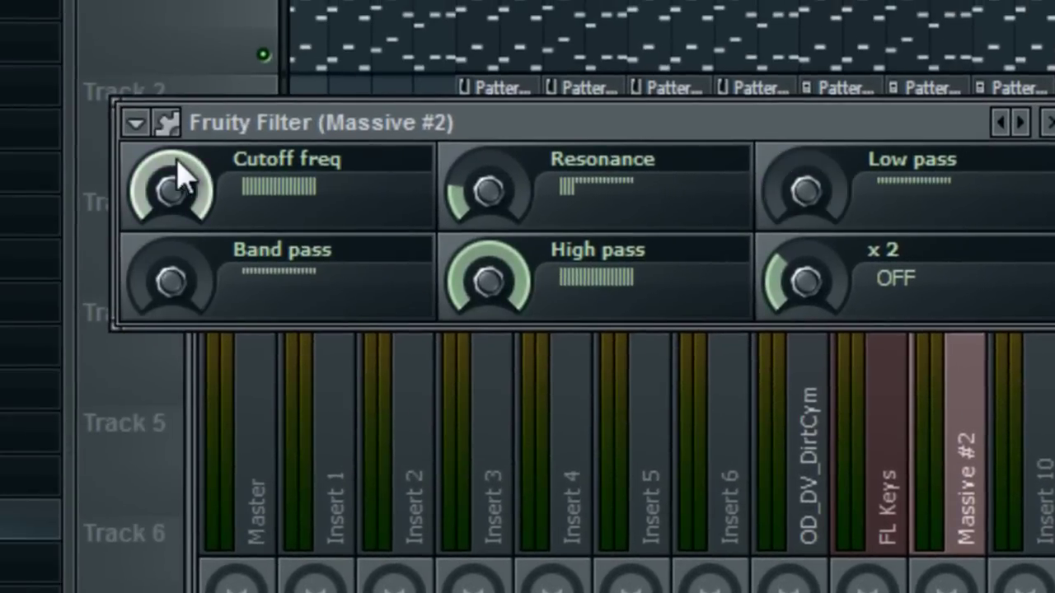
pyautogui.rightClick(180, 199)
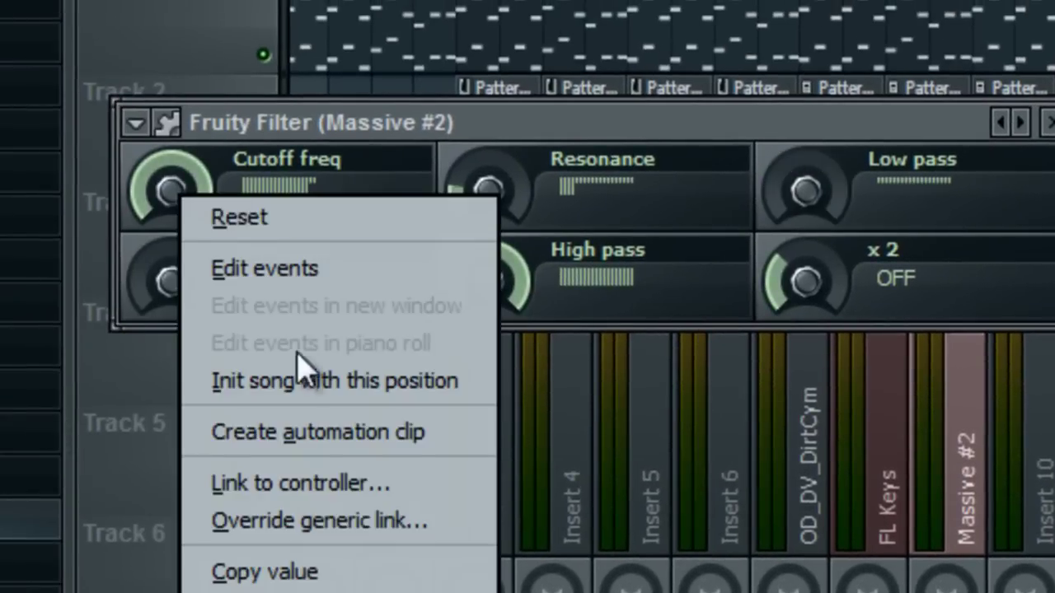
pyautogui.click(315, 433)
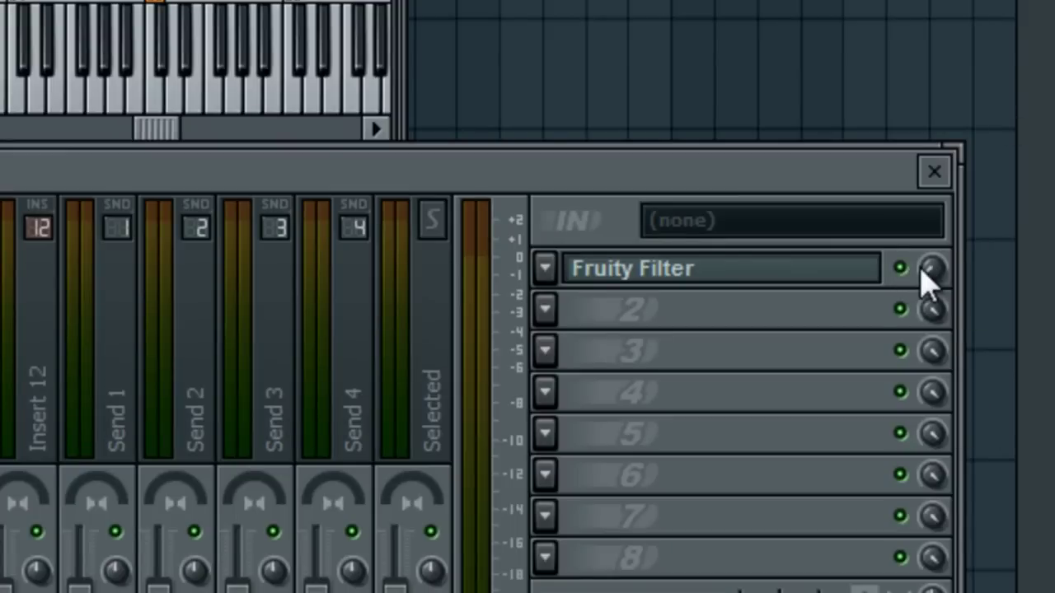
pyautogui.rightClick(927, 276)
pyautogui.click(874, 502)
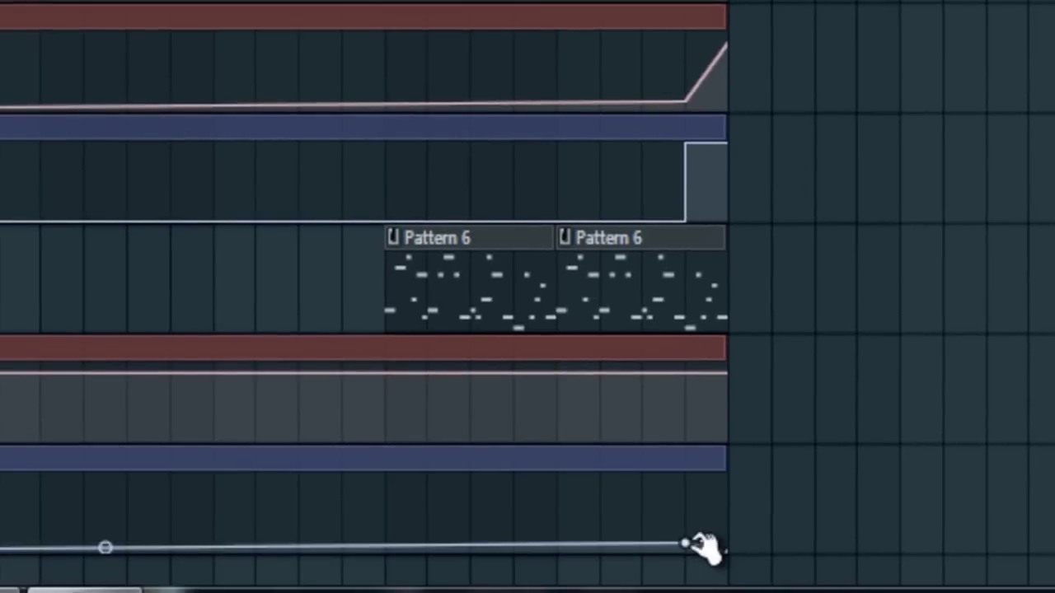
# Shape the Massive #2 filter's mix level envelope to stay at zero until bar 28, jump to maximum, and end at bar 29.
pyautogui.moveTo(697, 561); pyautogui.dragTo(768, 554)
pyautogui.moveTo(702, 522); pyautogui.dragTo(683, 422)
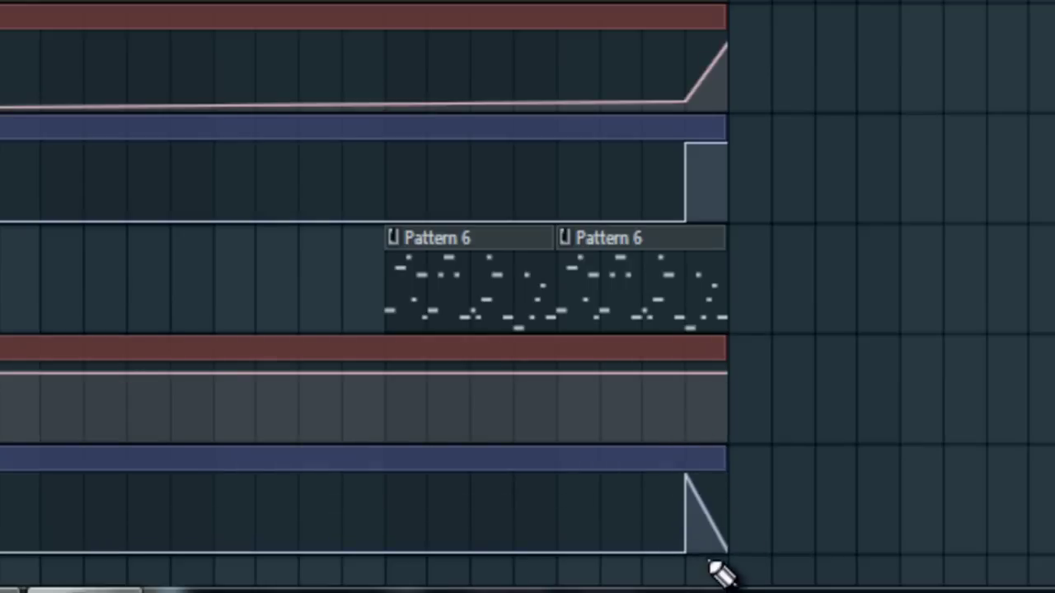
pyautogui.moveTo(729, 550); pyautogui.dragTo(779, 470)
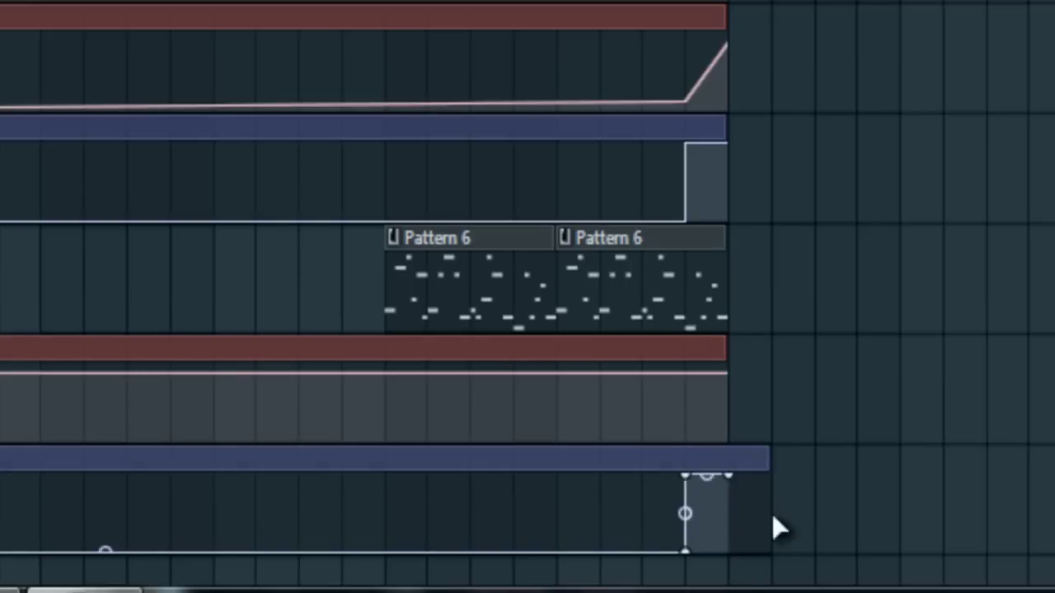
pyautogui.moveTo(777, 530); pyautogui.dragTo(749, 566)
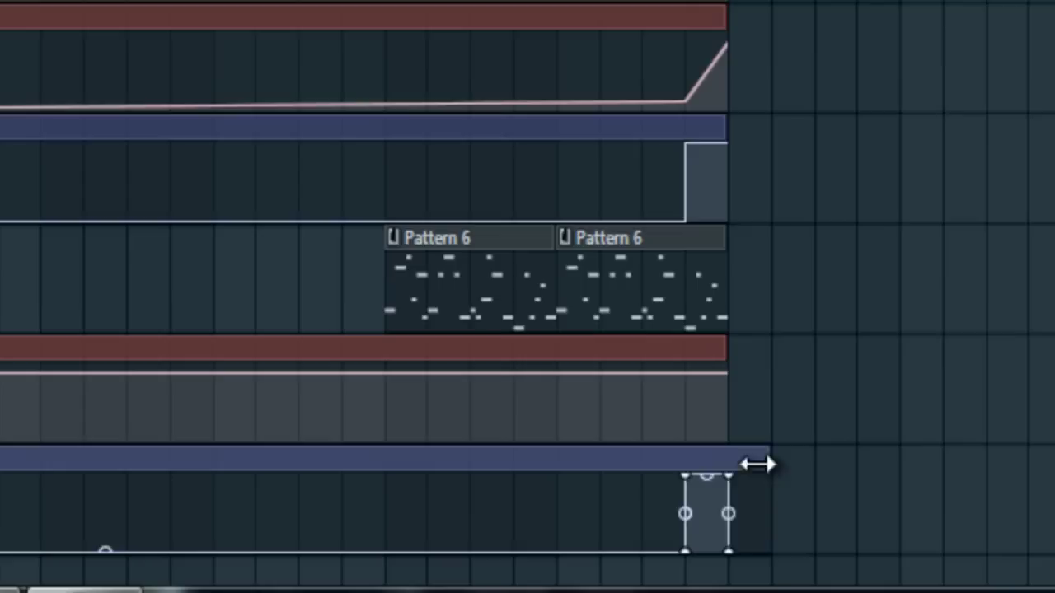
pyautogui.moveTo(764, 463); pyautogui.dragTo(750, 471)
# Shape the Massive #2 cutoff envelope to stay at minimum until bar 28, then ramp to a little over half height at bar 29.
pyautogui.moveTo(693, 404); pyautogui.dragTo(686, 428)
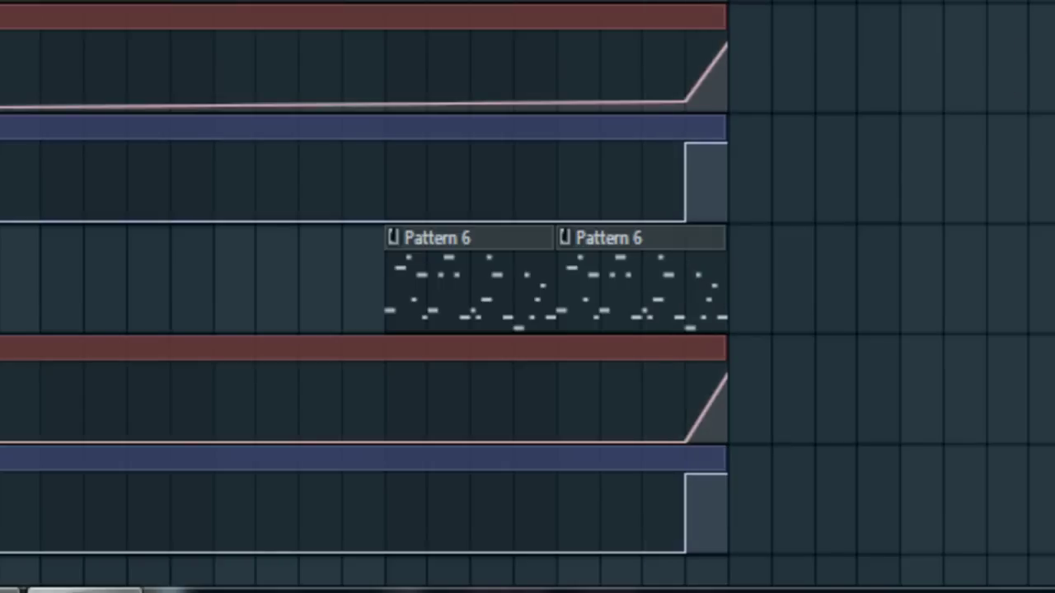
pyautogui.scroll(3, 527, 297)
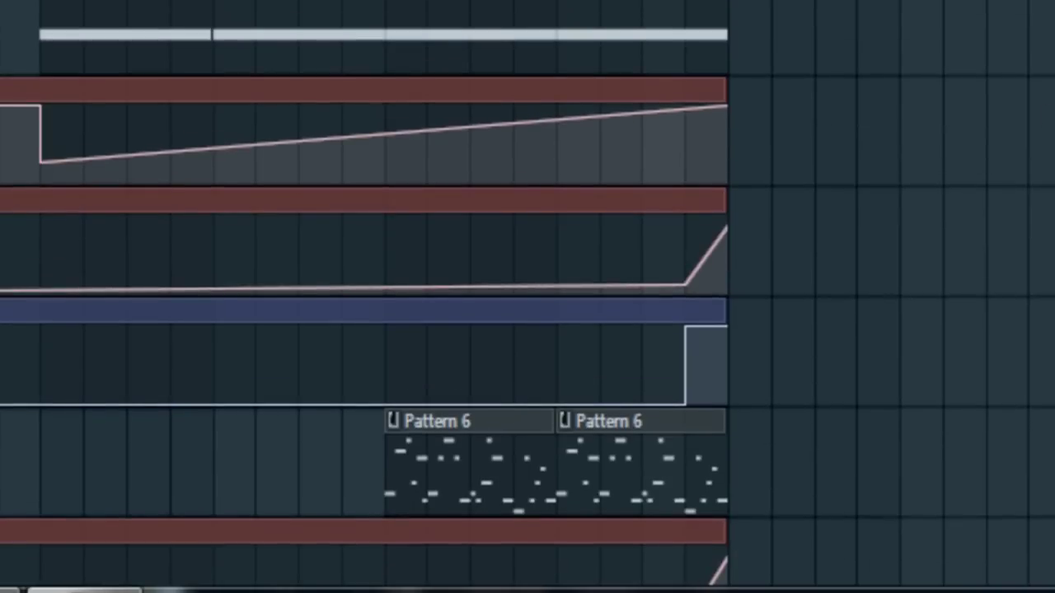
pyautogui.scroll(-3, 824, 346)
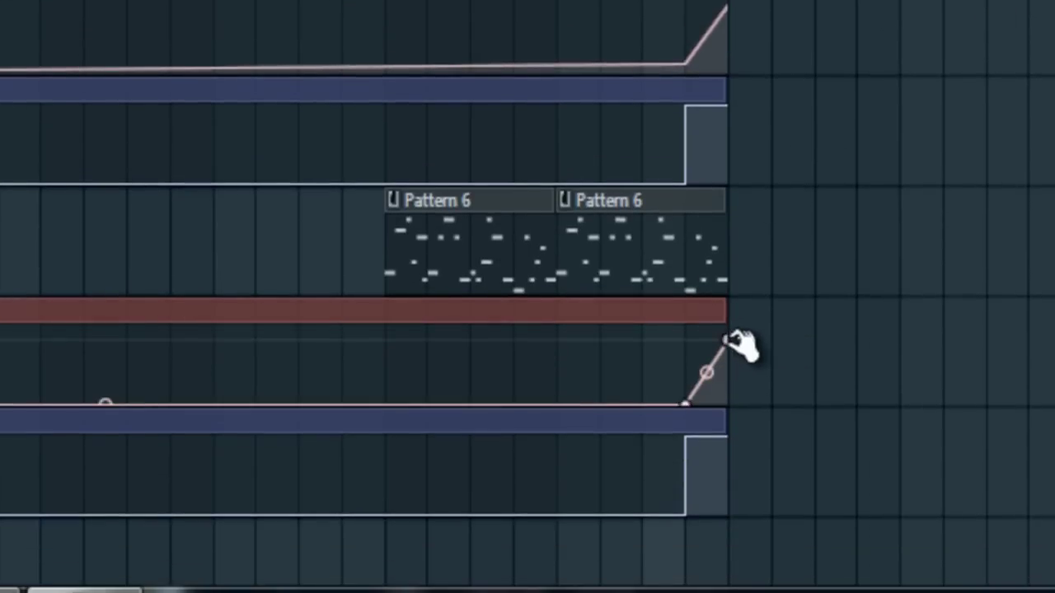
pyautogui.moveTo(736, 342); pyautogui.dragTo(742, 357)
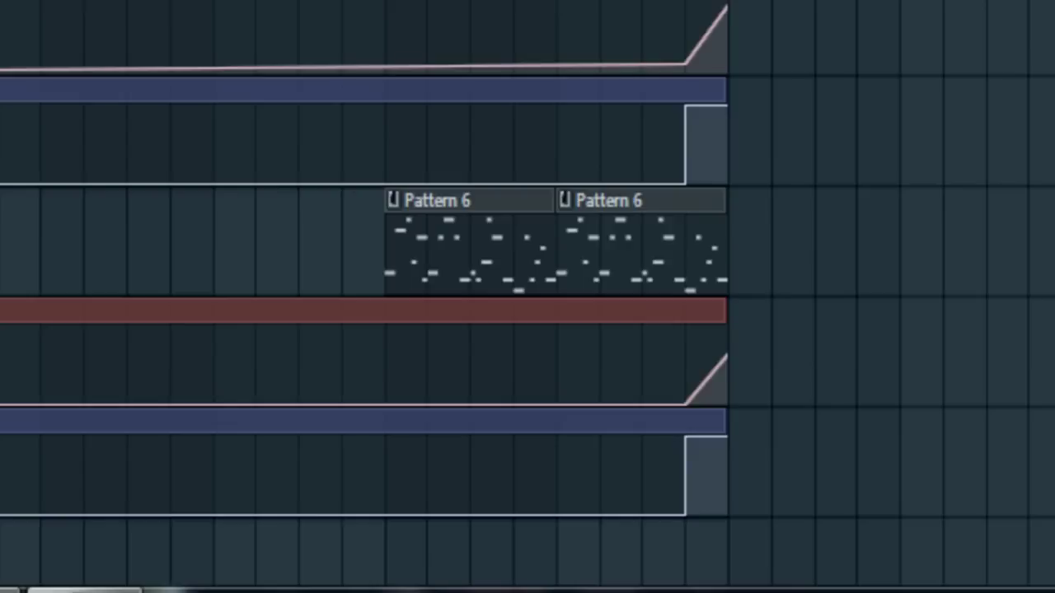
# Play the arrangement from bar 1 and look through the channel list during playback.
pyautogui.scroll(3, 528, 297)
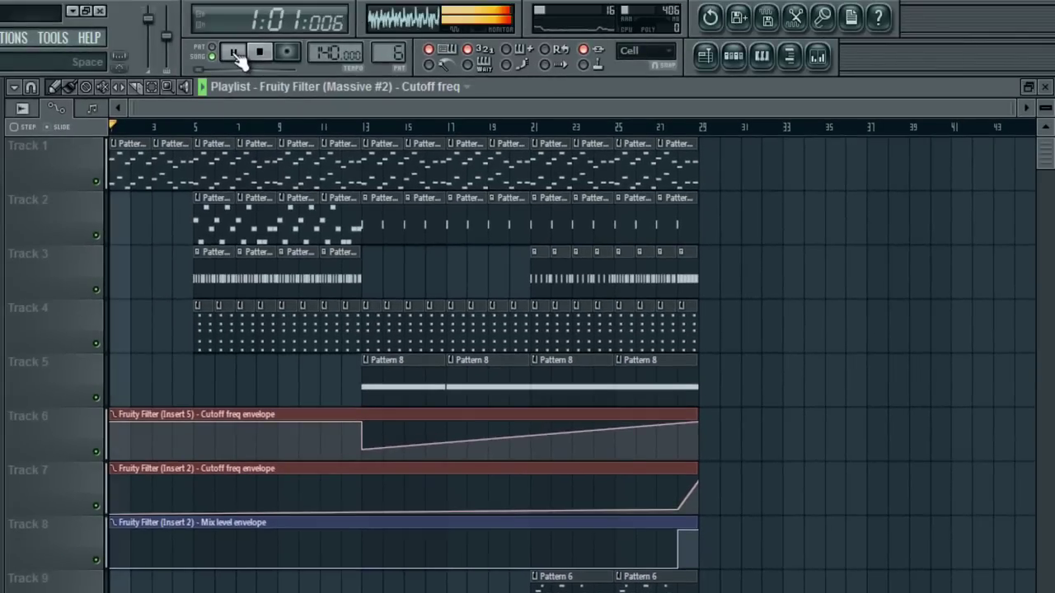
pyautogui.click(237, 54)
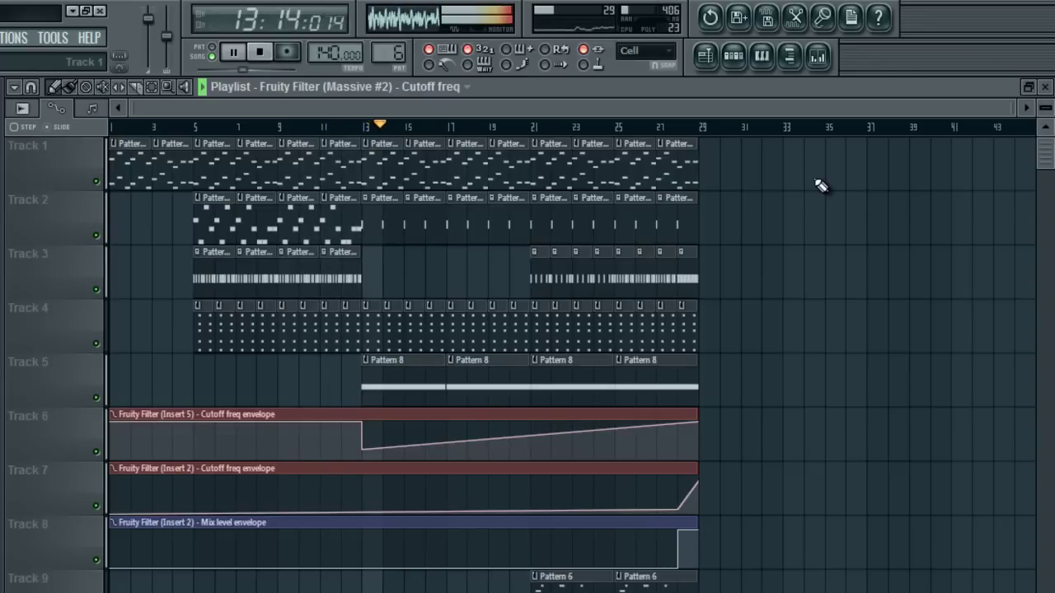
pyautogui.click(732, 59)
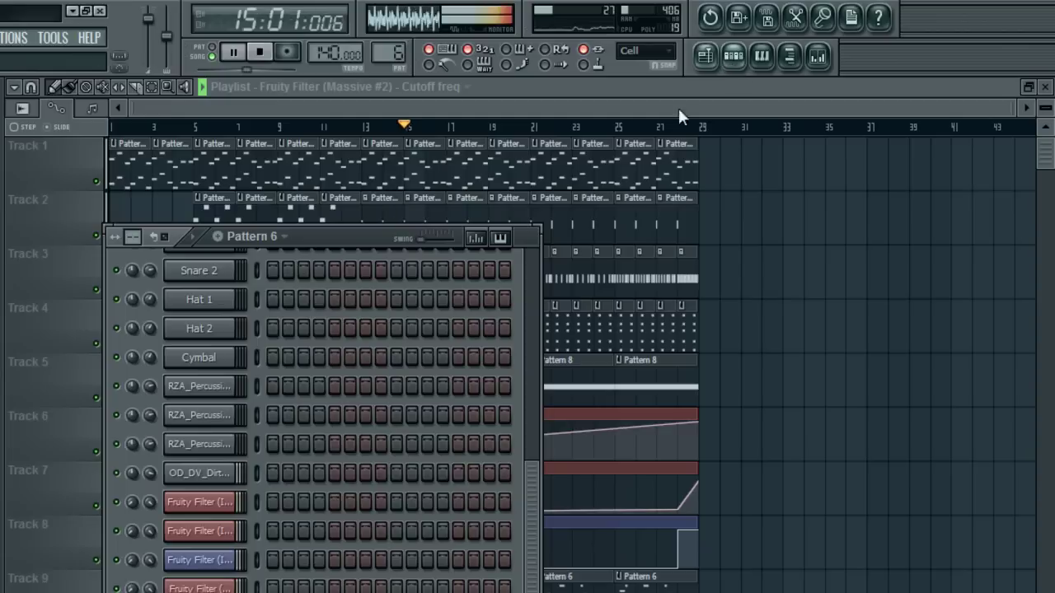
pyautogui.scroll(3, 341, 231)
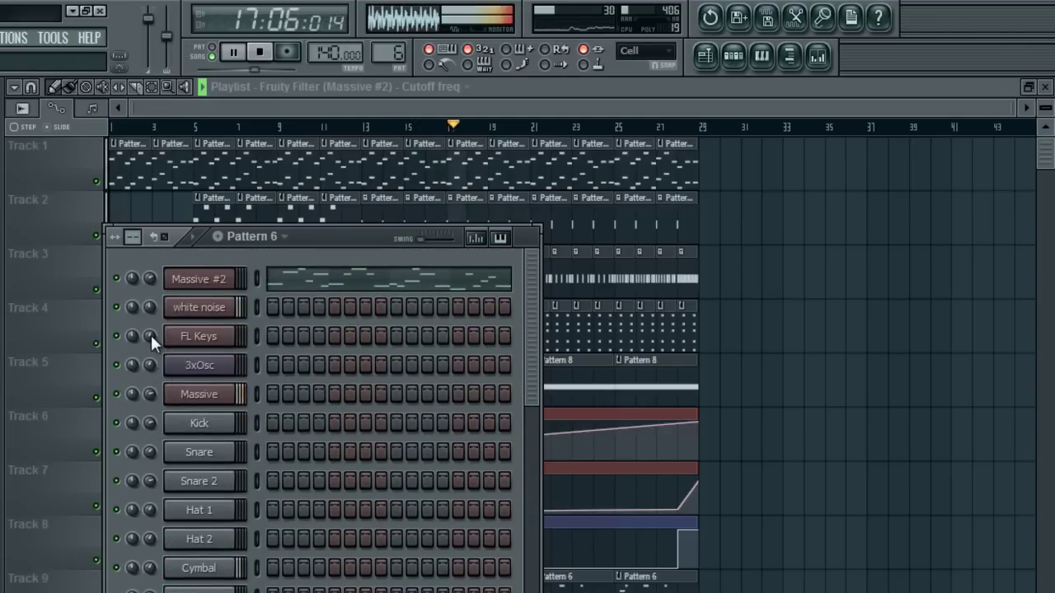
pyautogui.click(442, 108)
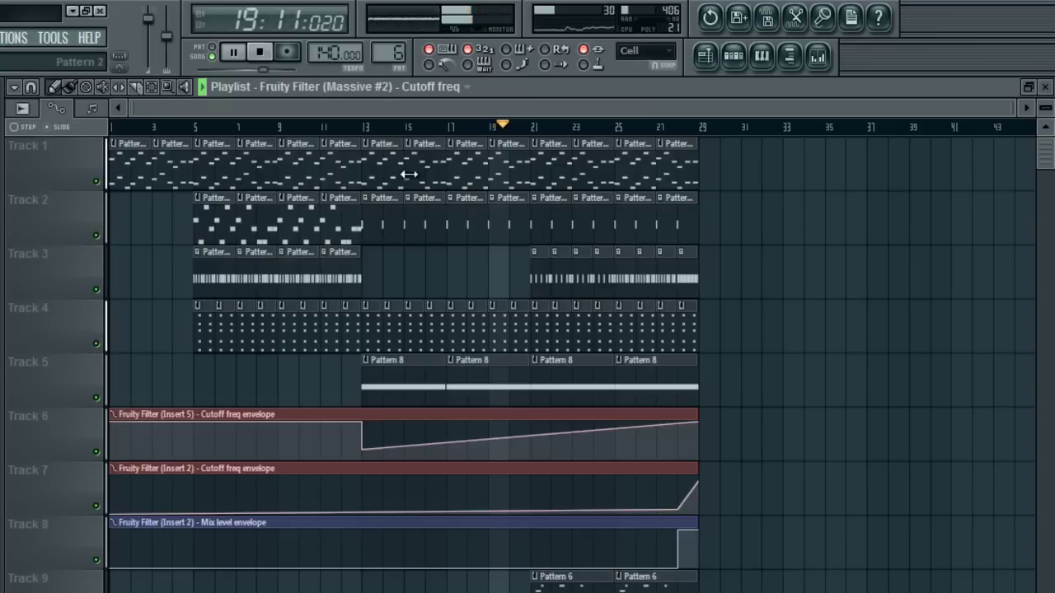